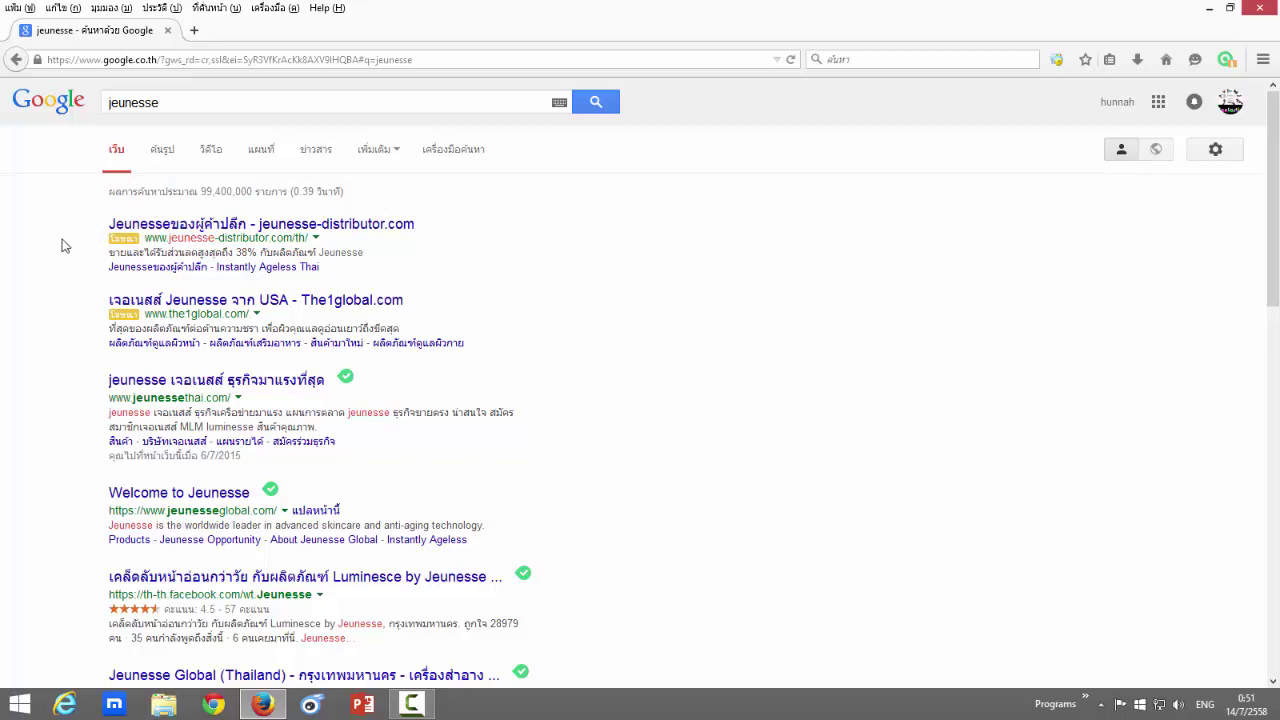
Step: Look through the first page of Google search results for jeunesse, including ads and related searches
scroll(58, 300, "down", 5)
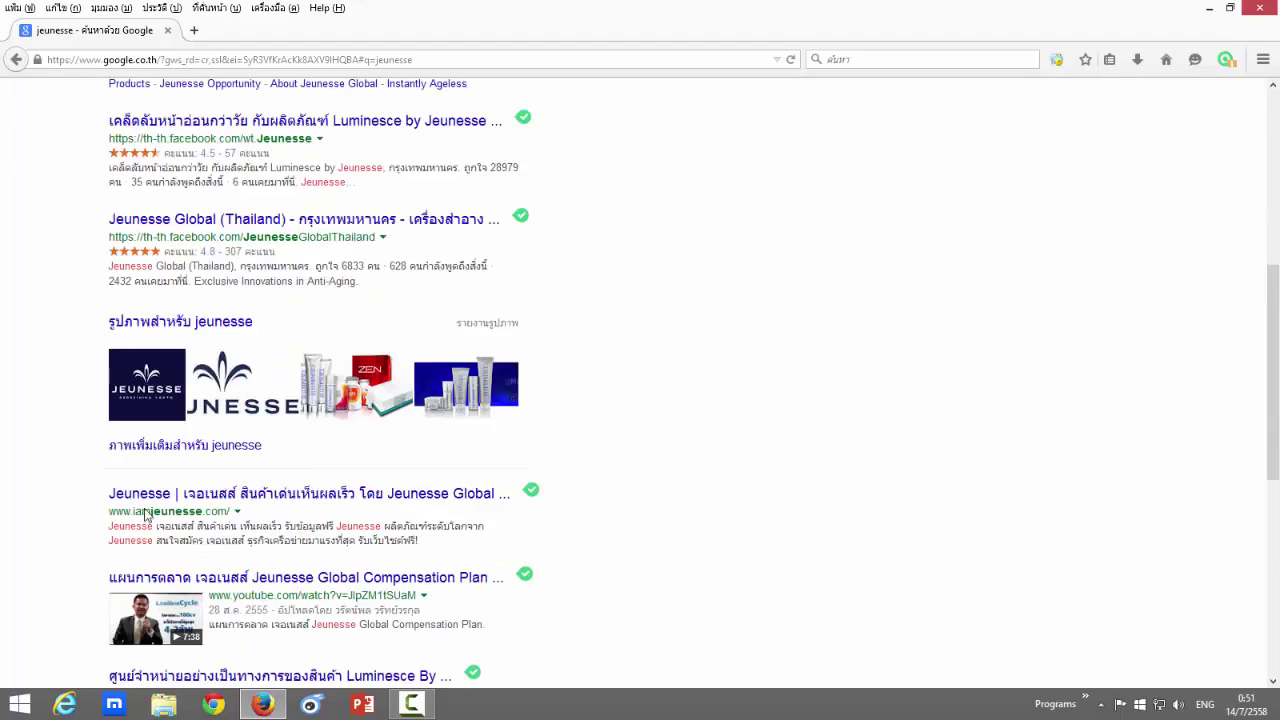
scroll(200, 460, "down", 4)
scroll(172, 520, "down", 1)
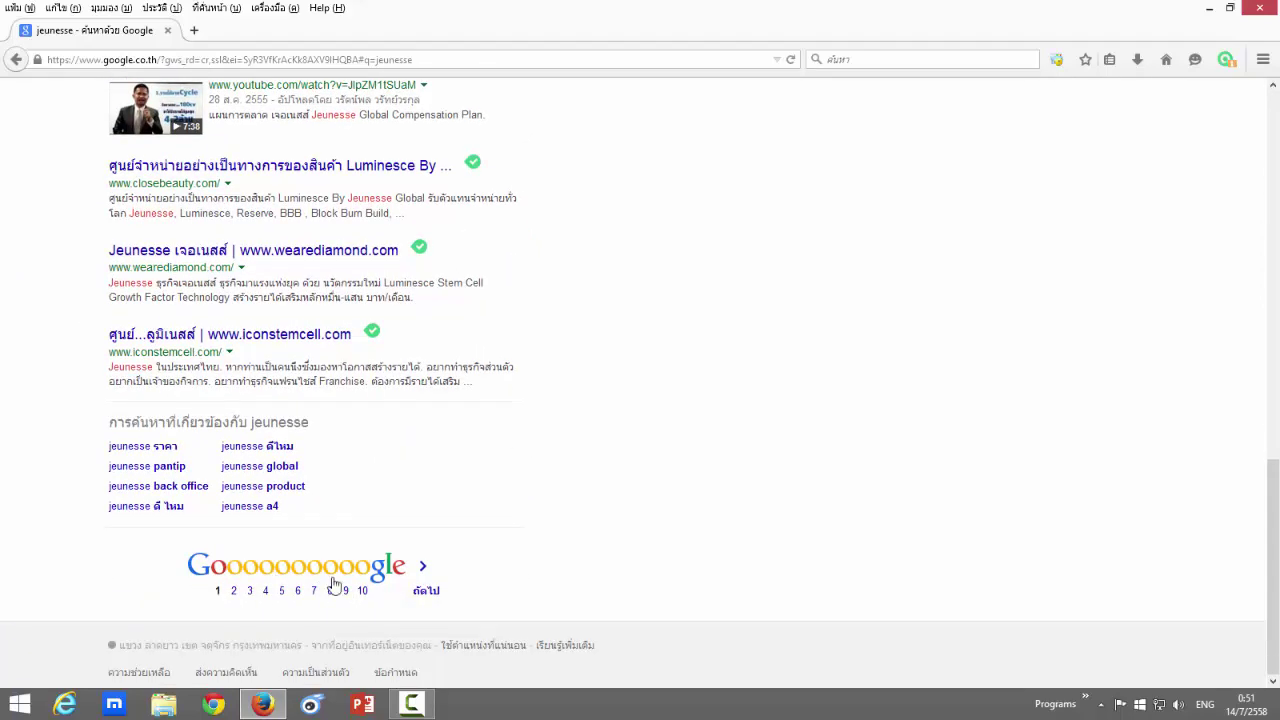
scroll(669, 311, "up", 10)
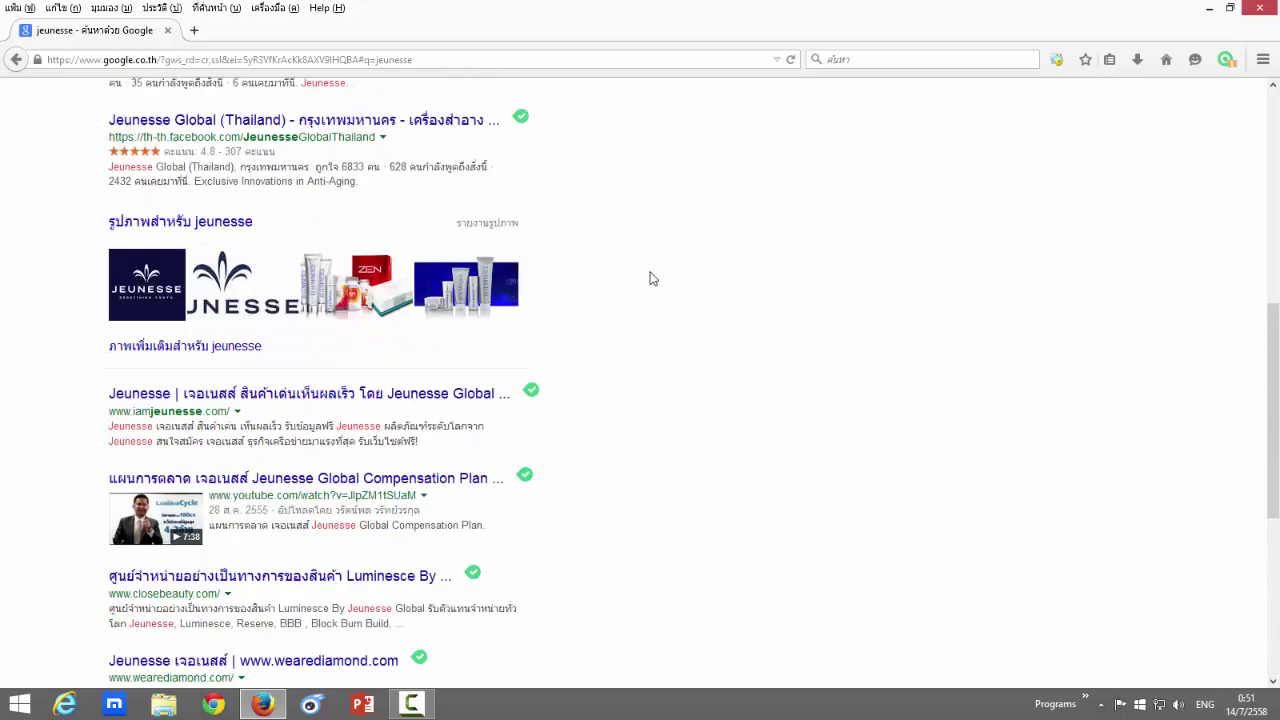
scroll(273, 268, "up", 2)
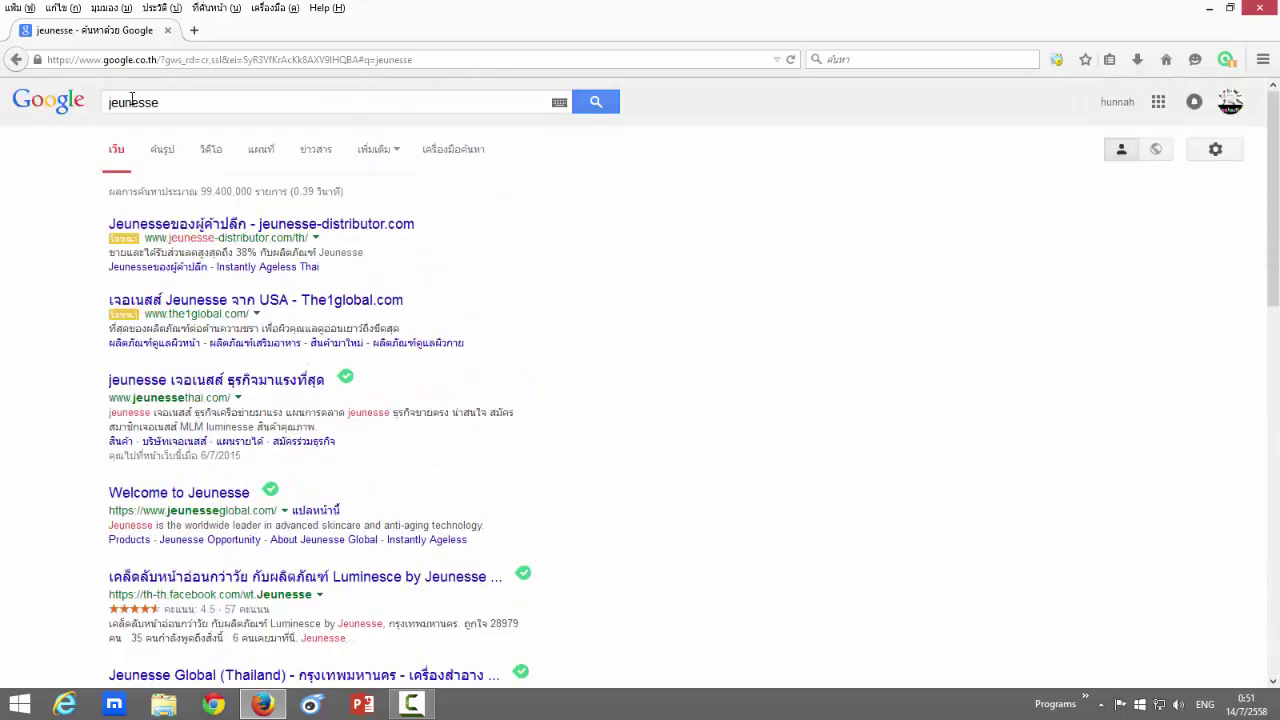
left_click(186, 104)
left_click(699, 266)
left_click(413, 705)
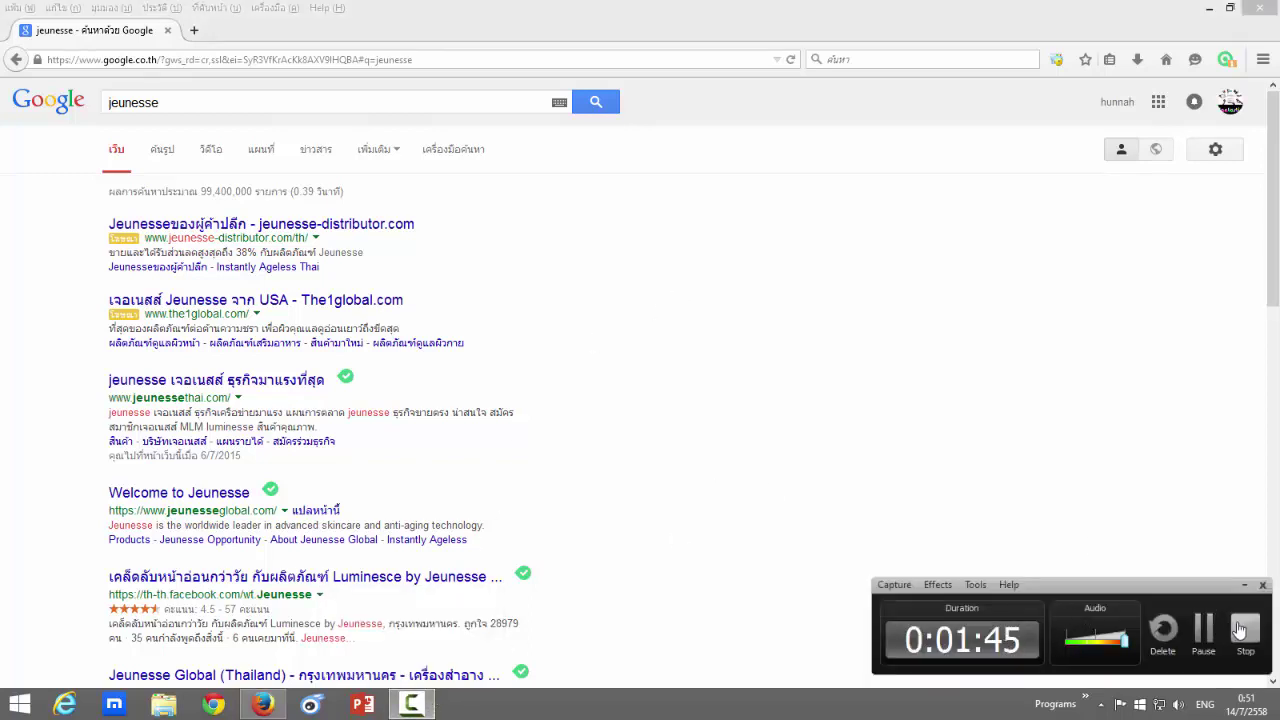
left_click(1240, 628)
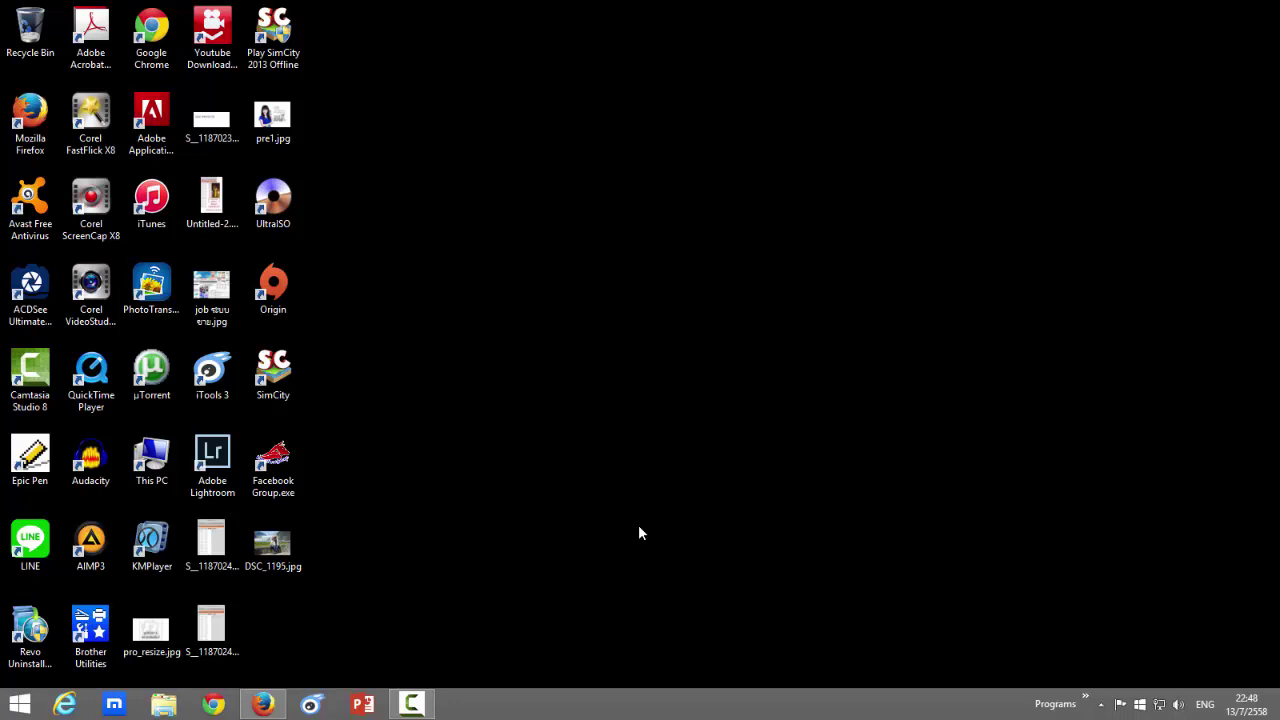
Step: Switch to Firefox and search Google for เทพช็อป
mouse_move(260, 708)
left_click(263, 704)
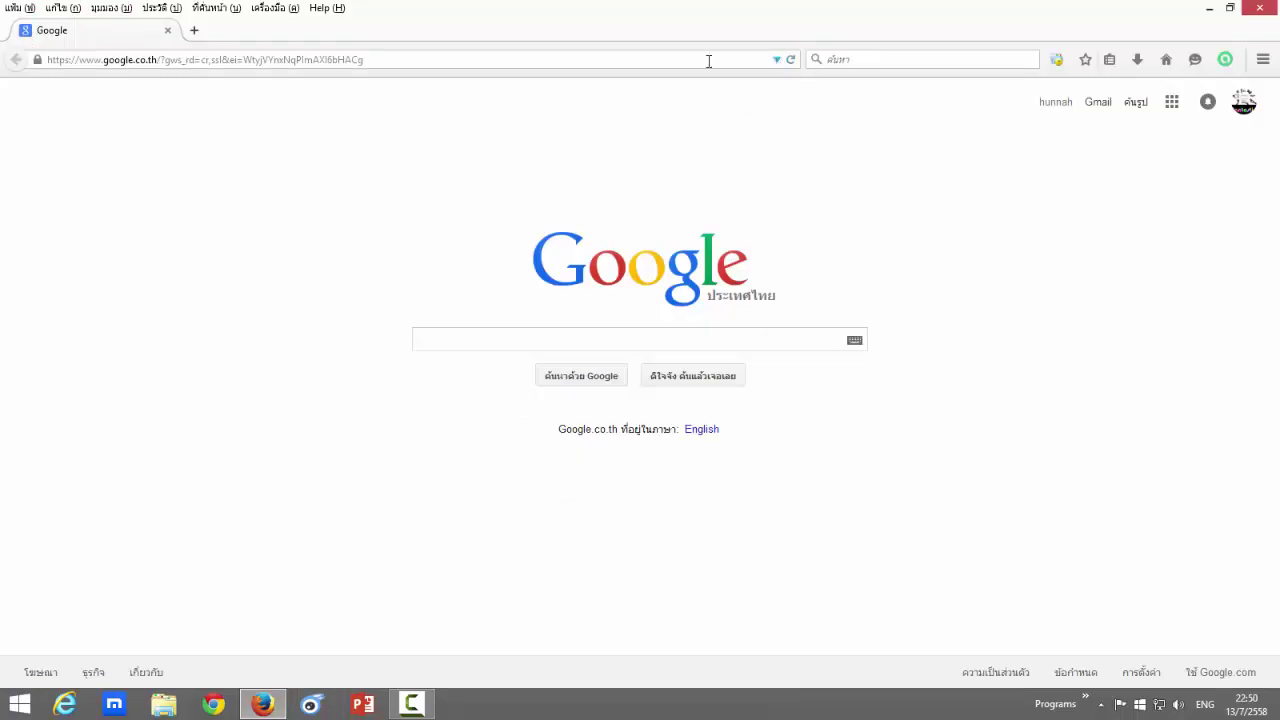
left_click(636, 59)
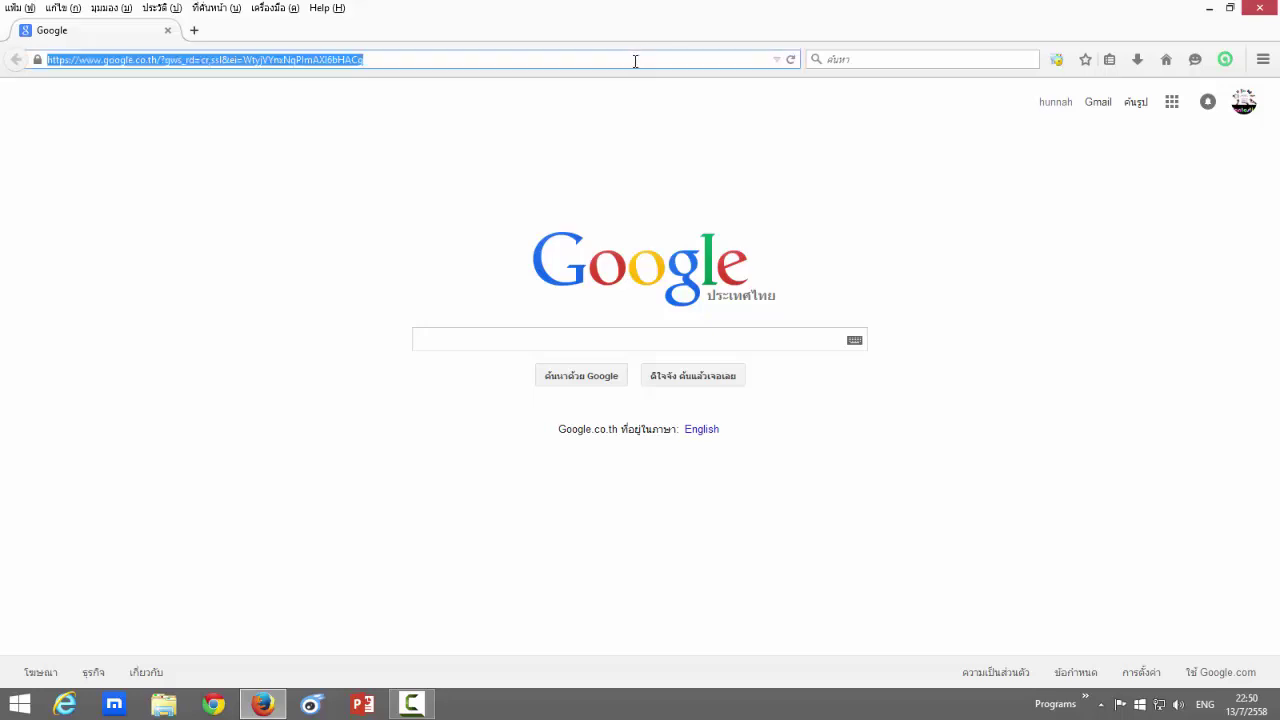
left_click(562, 337)
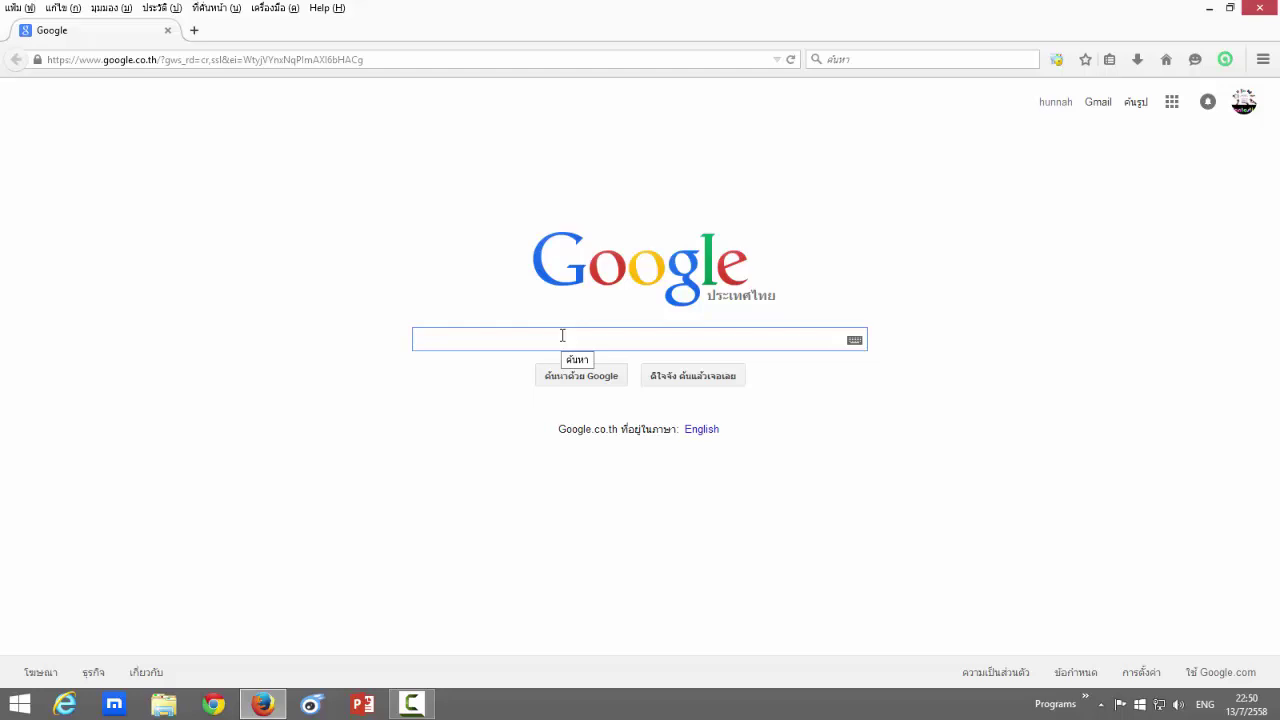
type("g")
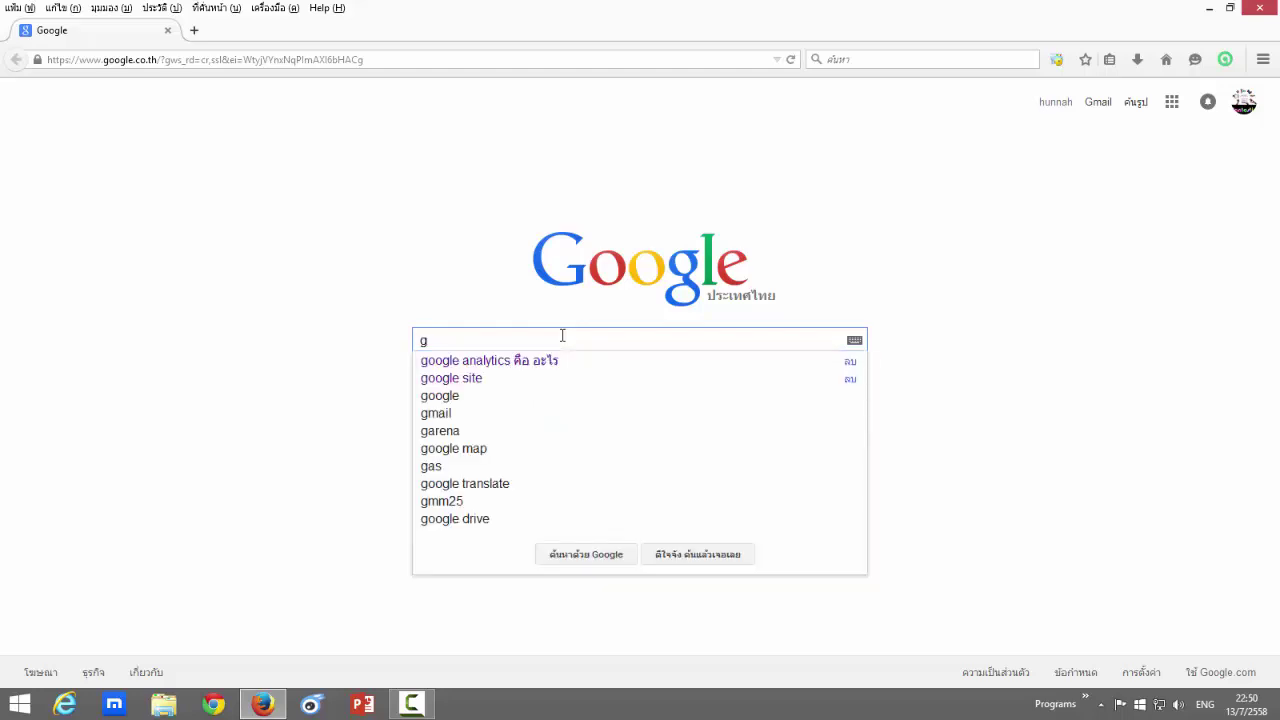
key("BackSpace")
key("grave")
type("เท")
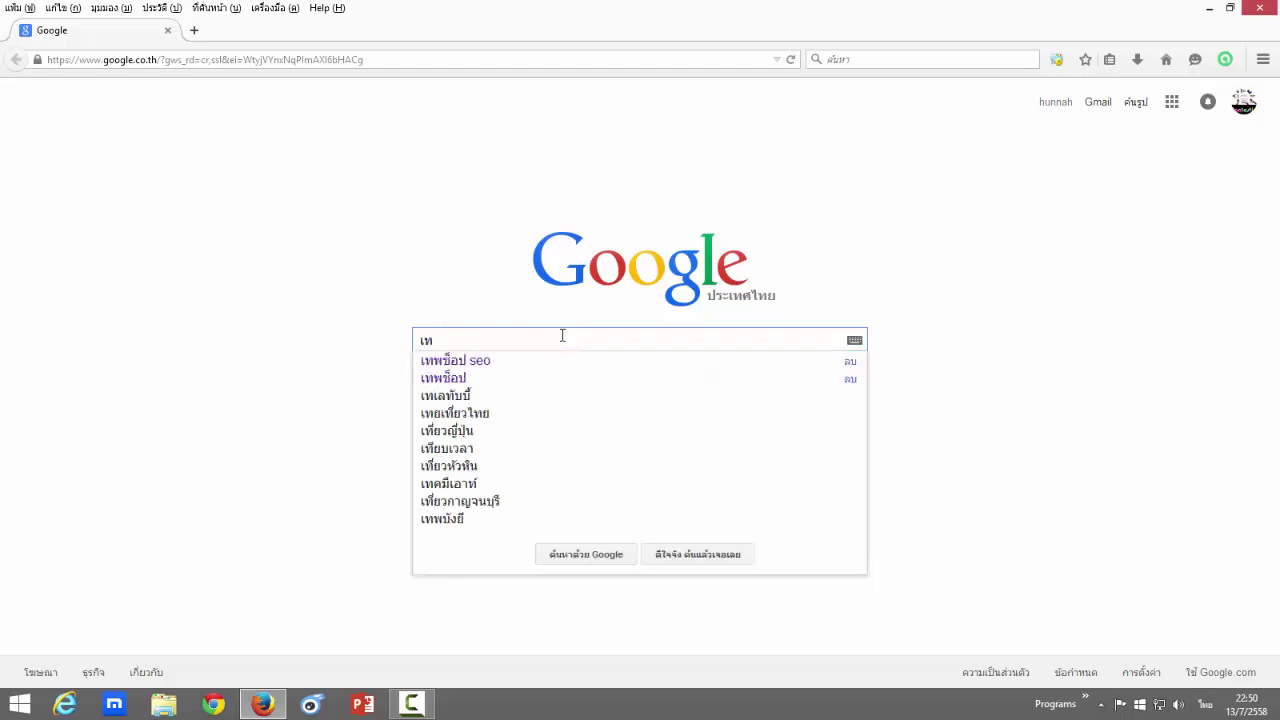
type("พ")
key("Down")
key("Down")
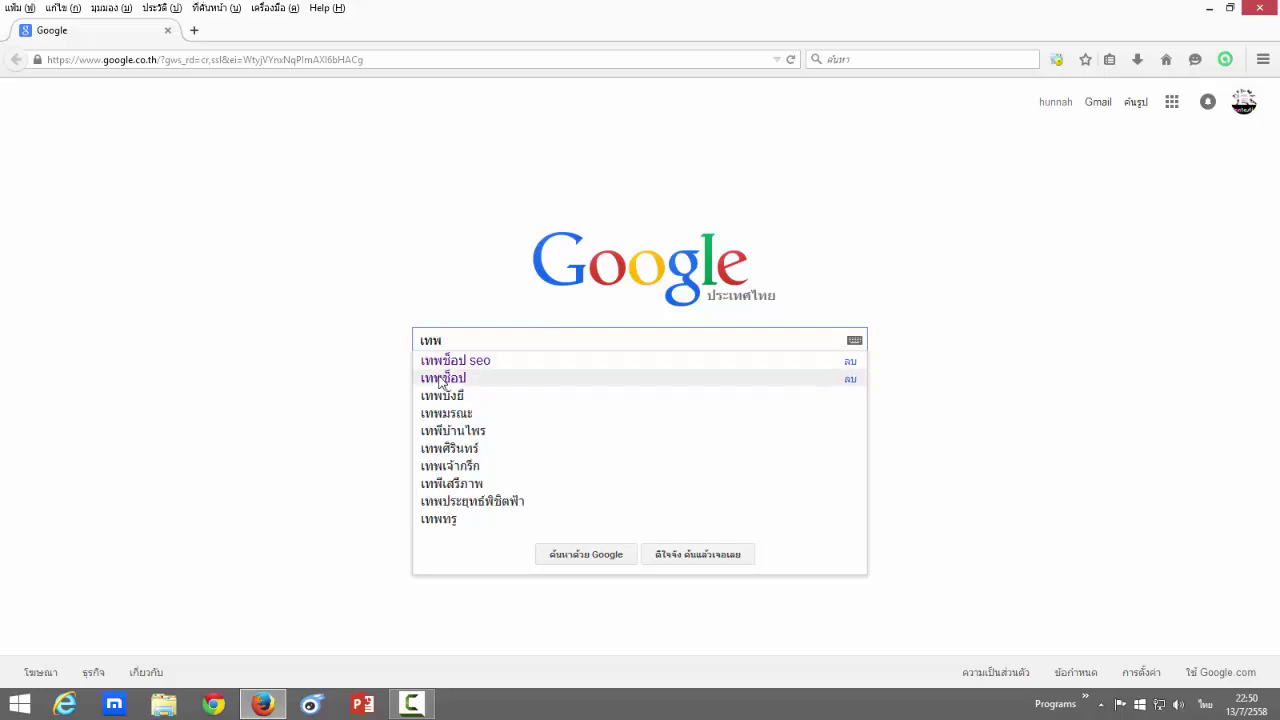
key("Return")
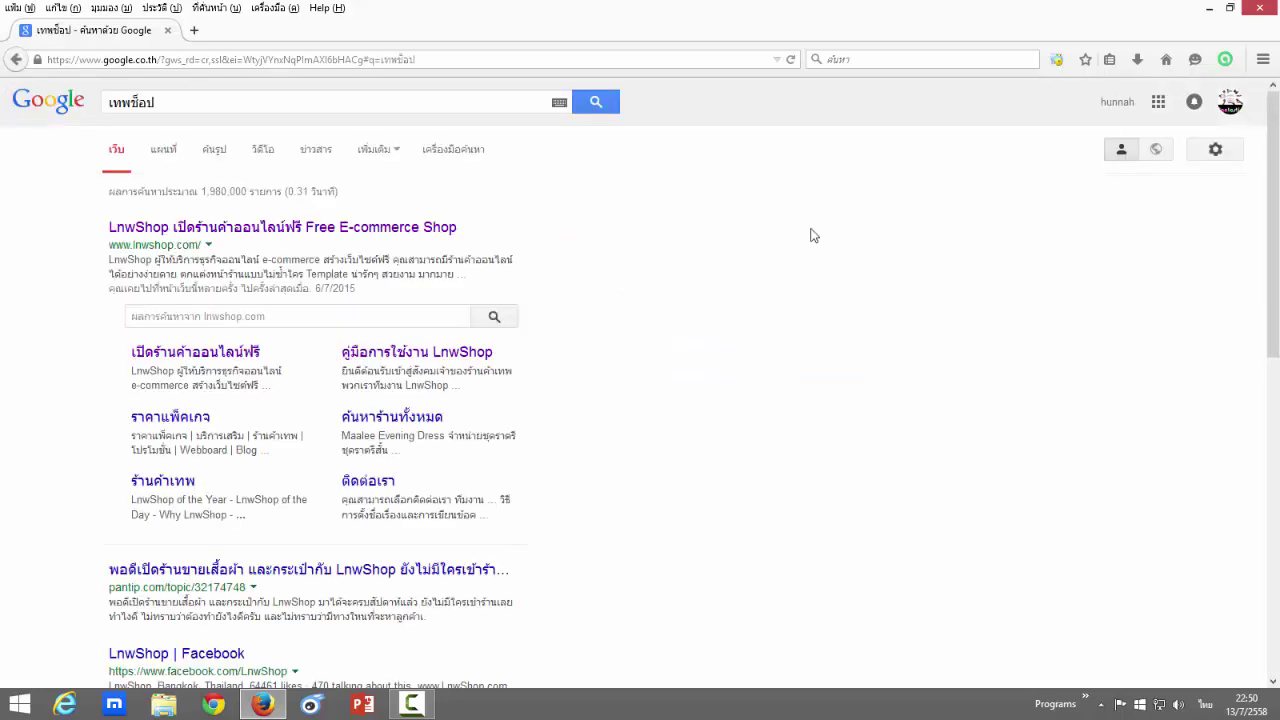
Step: Open the LnwShop website from the search results and go to the ขายแหลก shop listed under the account's own shops
left_click(305, 229)
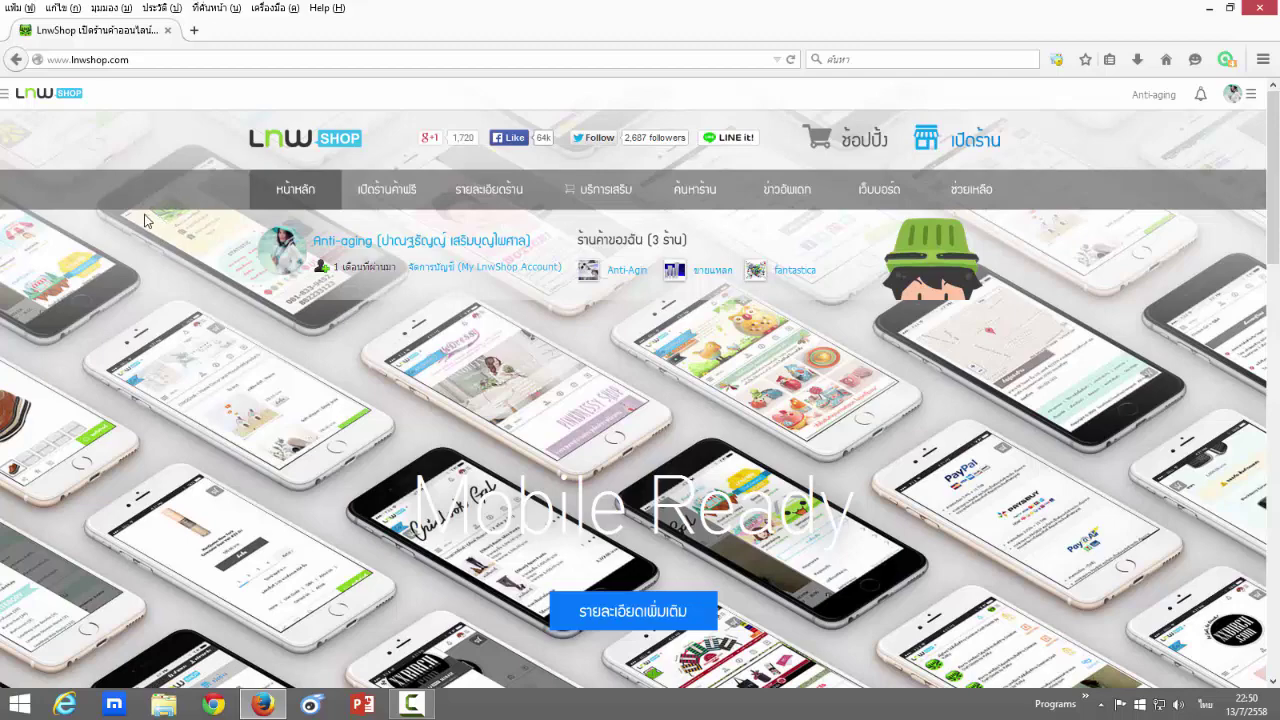
scroll(150, 235, "down", 5)
scroll(158, 245, "up", 3)
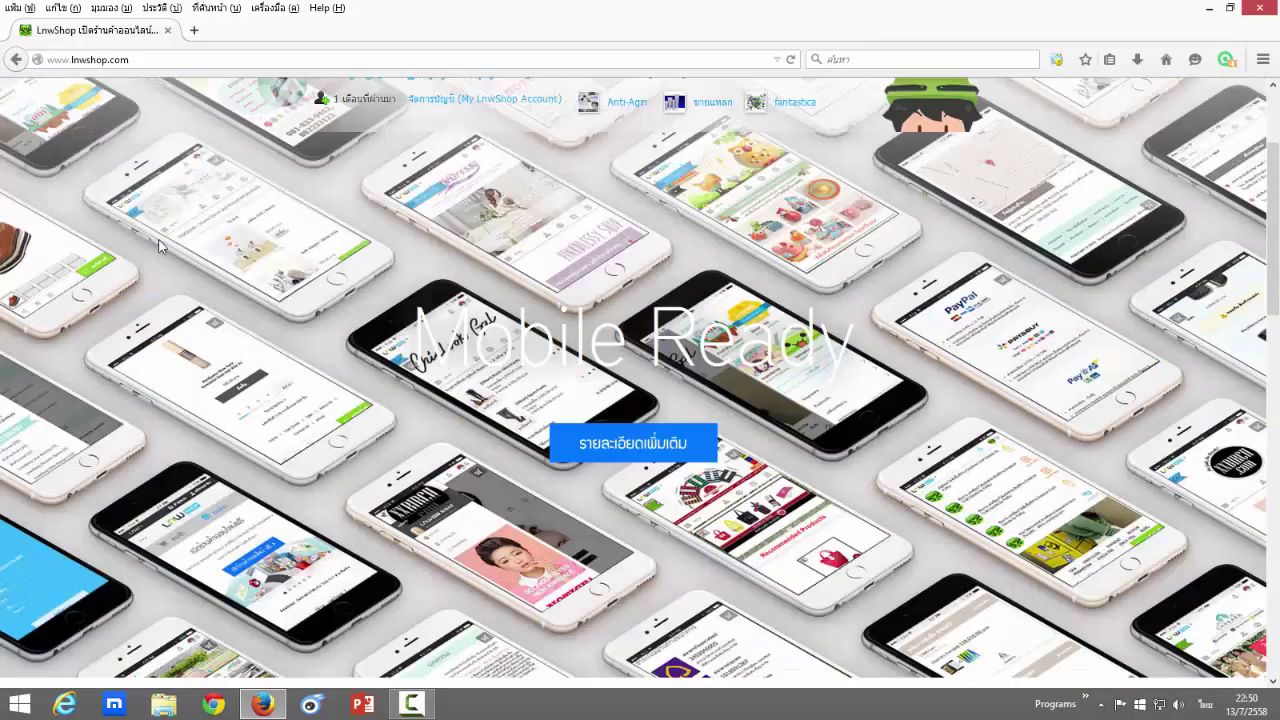
scroll(160, 243, "up", 3)
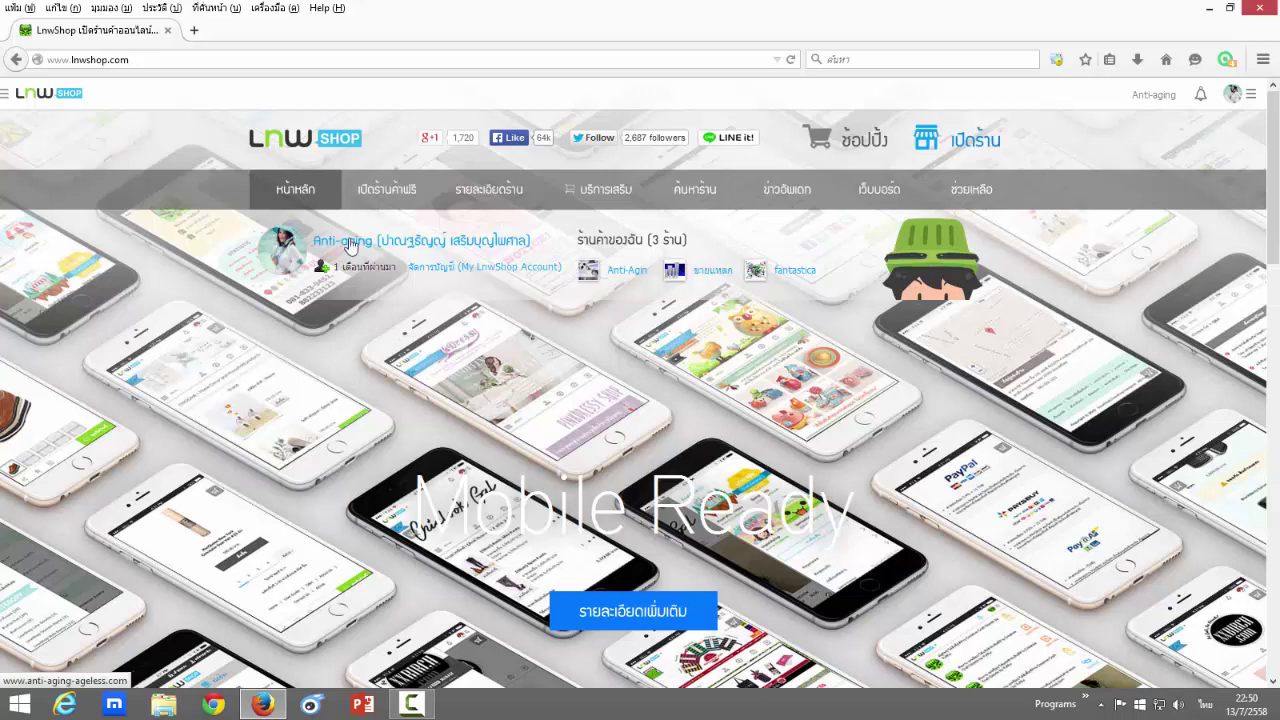
left_click(709, 272)
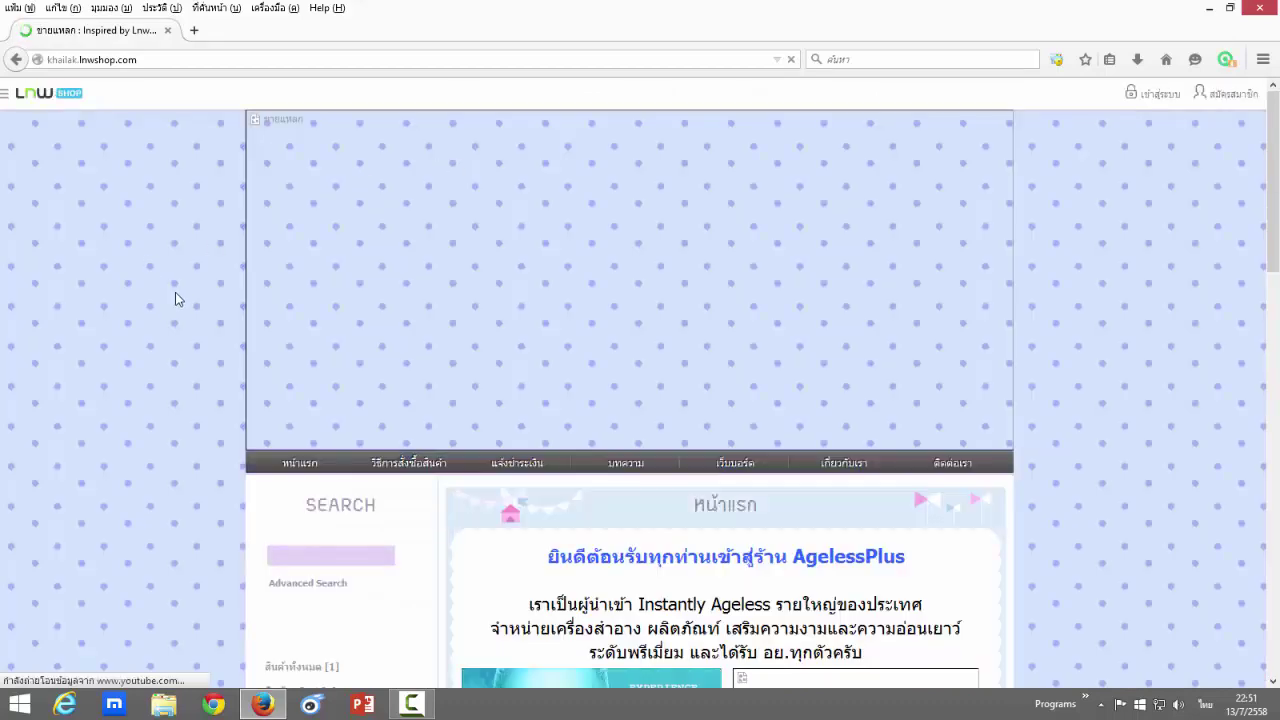
Step: Examine the shop's storefront page, including its banner, product sections, member area and statistics
scroll(177, 296, "down", 3)
scroll(1040, 305, "down", 3)
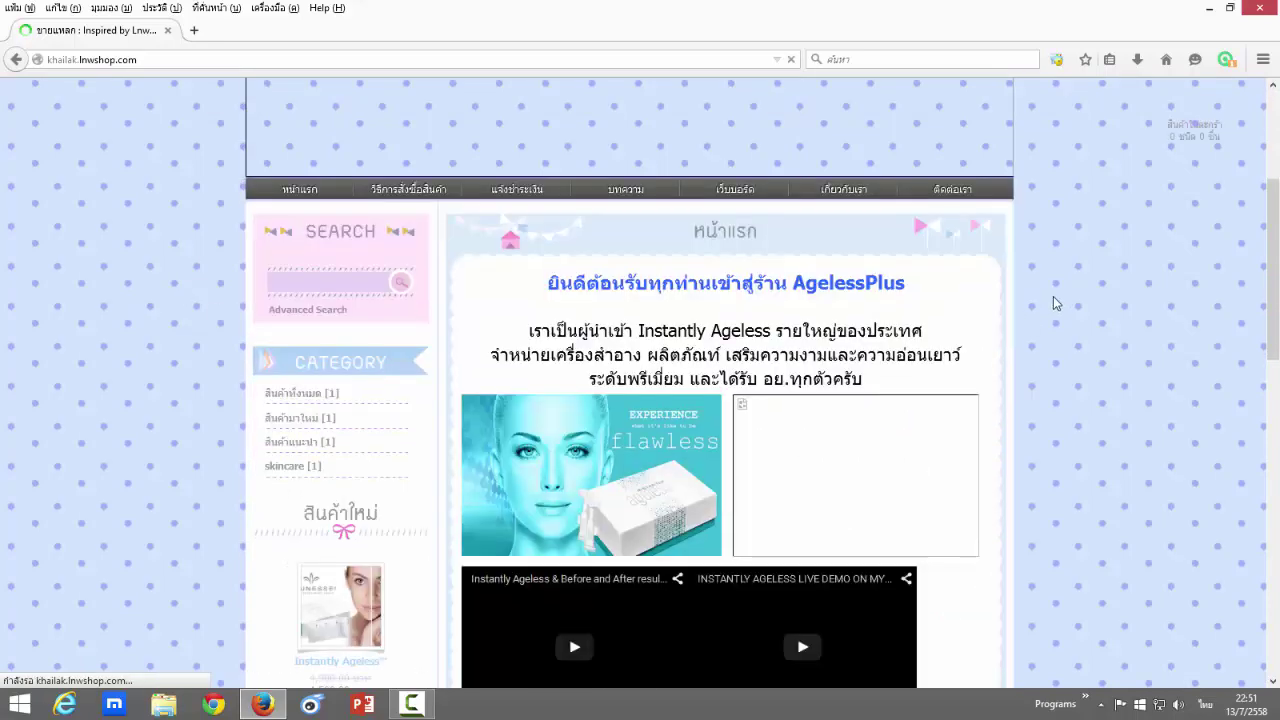
scroll(766, 337, "down", 5)
scroll(766, 269, "up", 4)
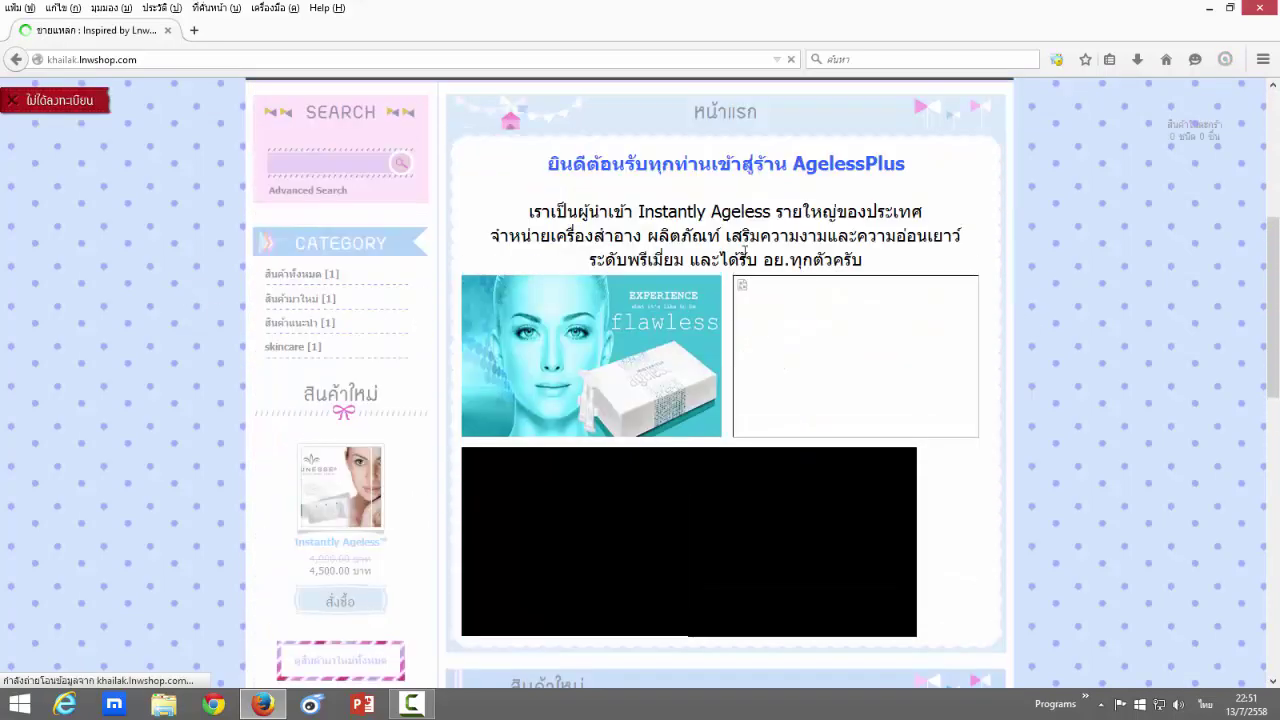
scroll(712, 290, "down", 5)
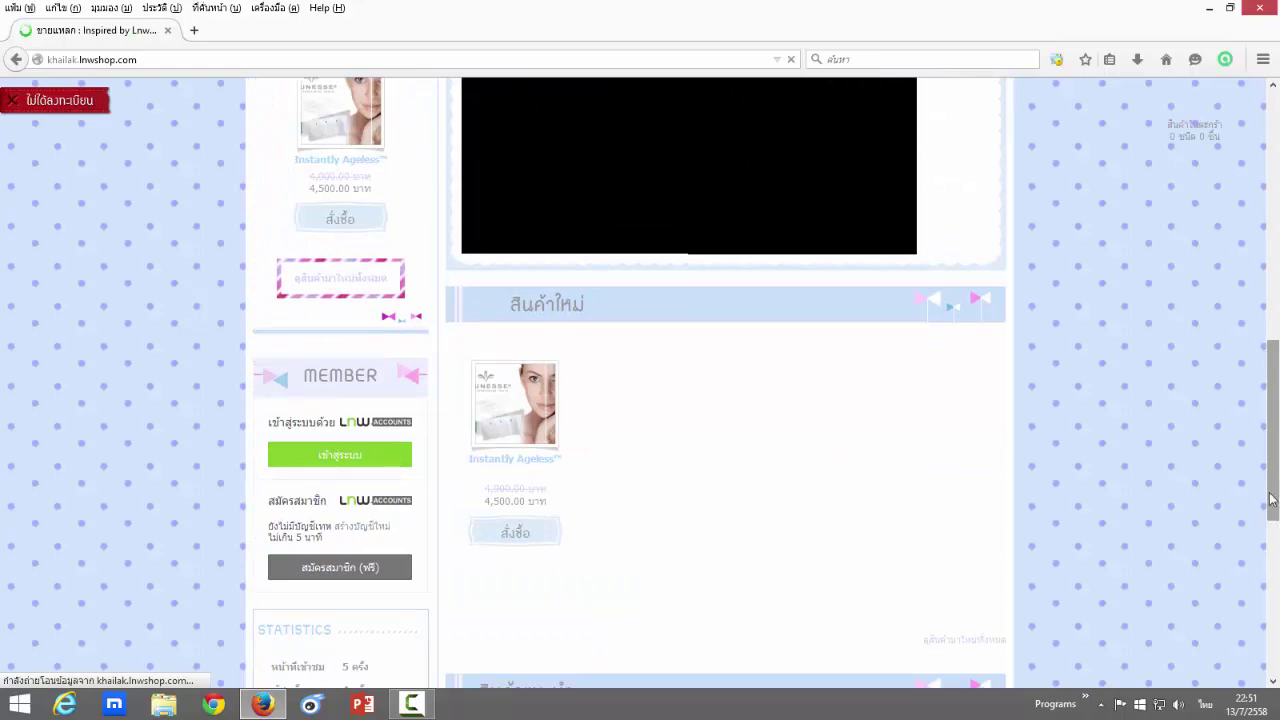
scroll(1272, 500, "up", 3)
scroll(1271, 443, "down", 7)
scroll(1275, 440, "up", 2)
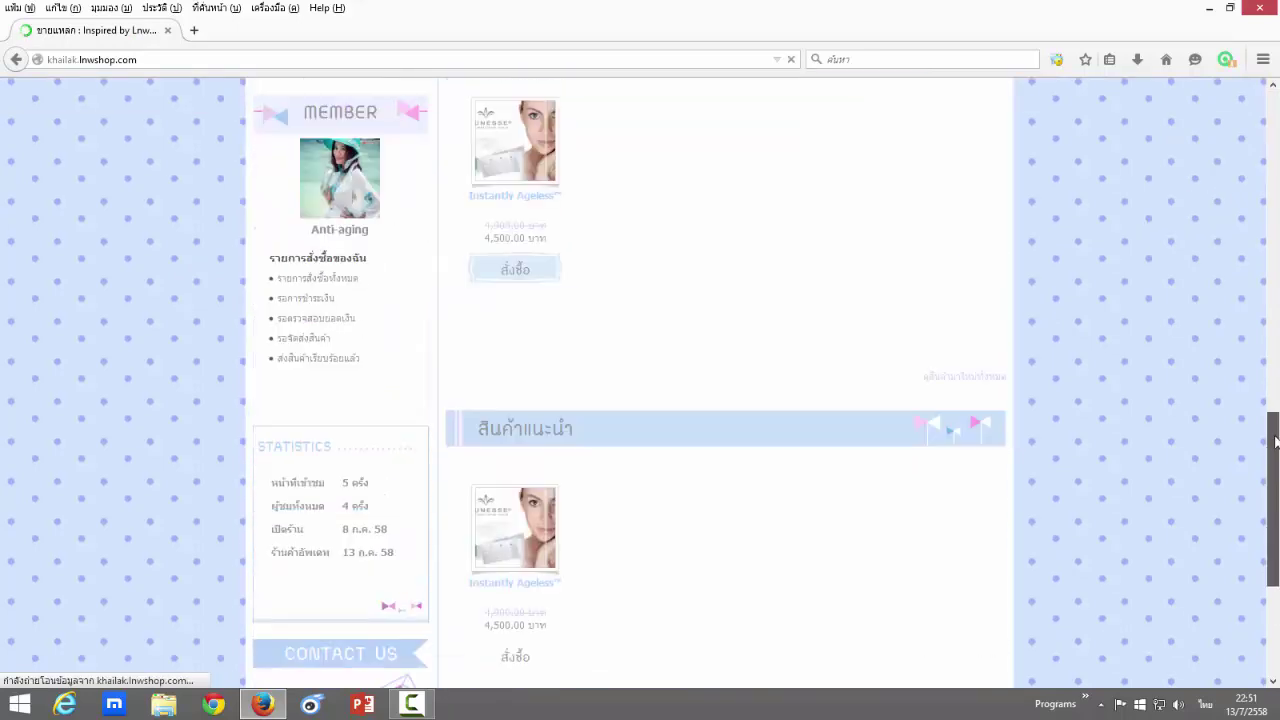
scroll(1250, 410, "up", 10)
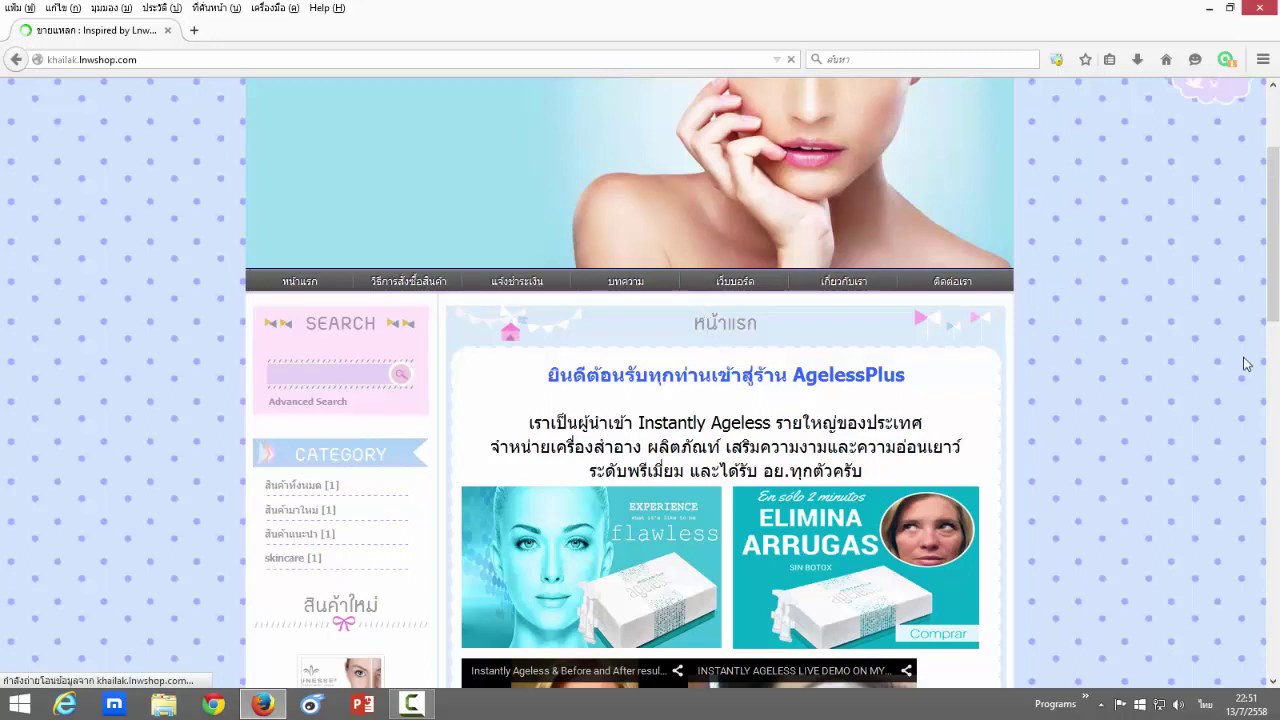
scroll(1276, 203, "up", 1)
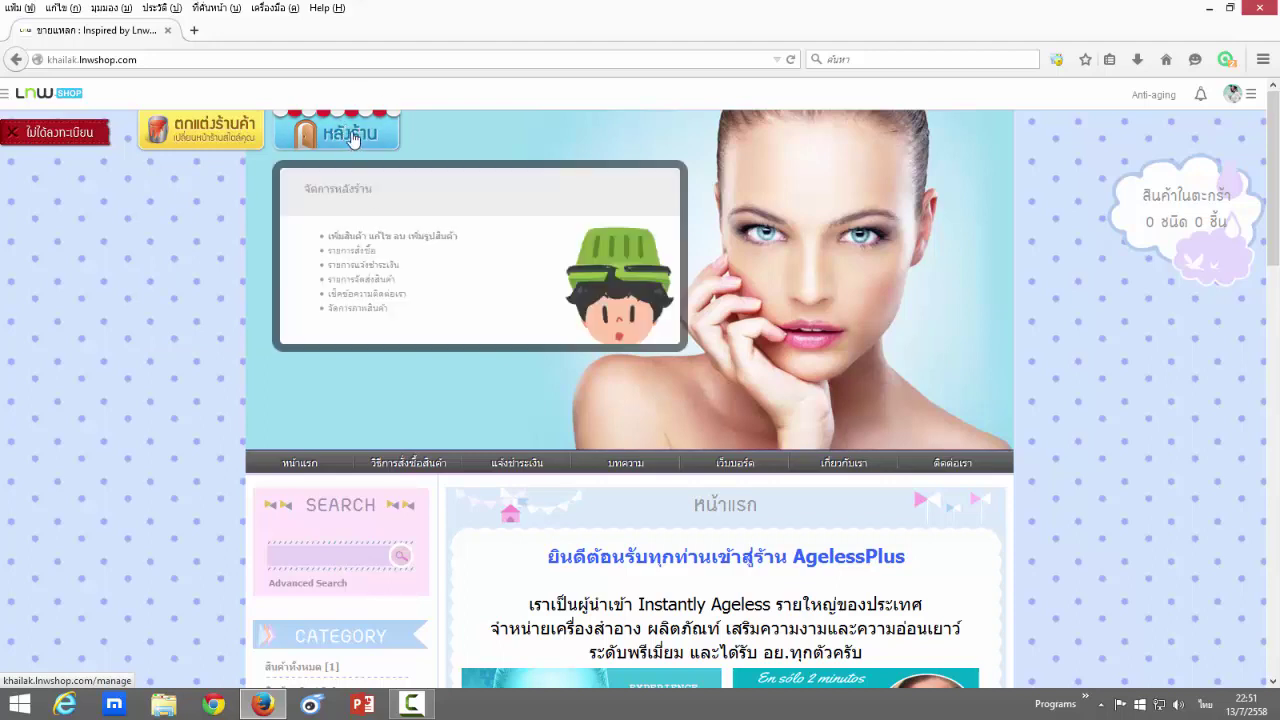
Step: Enter the shop's back office (หลังร้าน) and open its SEO settings page to review the Title, Keywords, Description, Meta Tag and Google Analytics fields
left_click(352, 140)
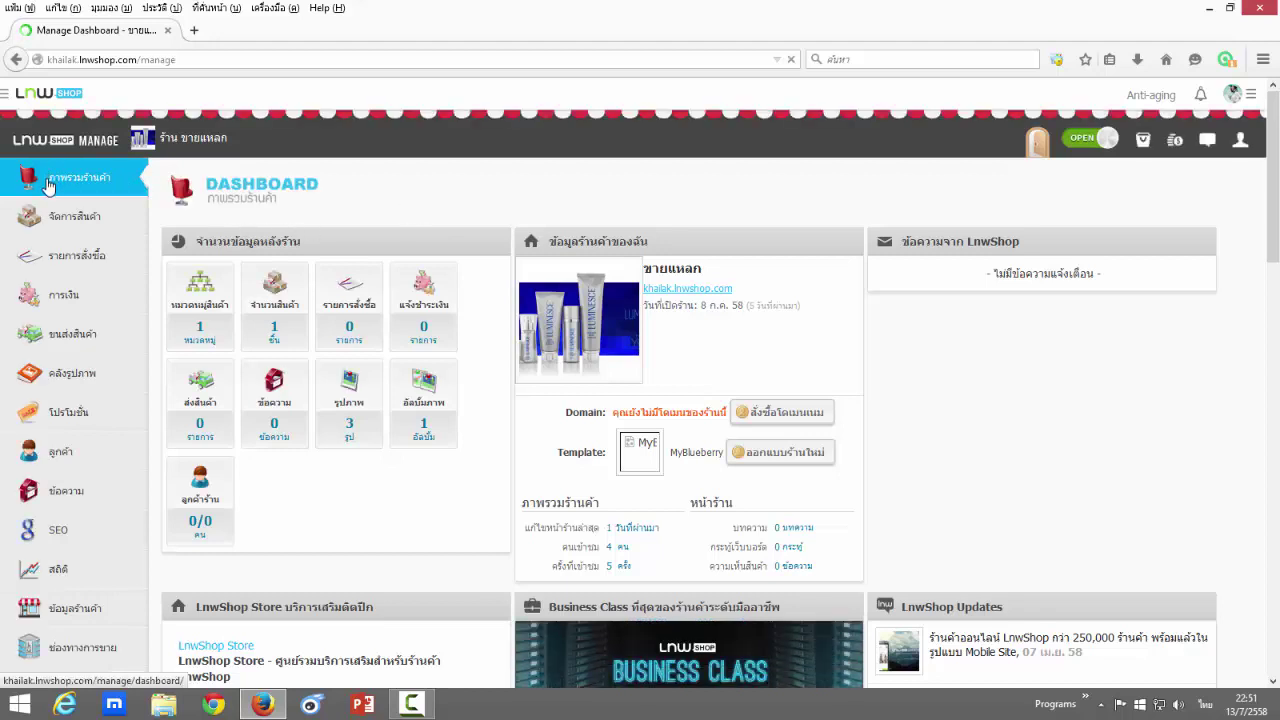
mouse_move(86, 225)
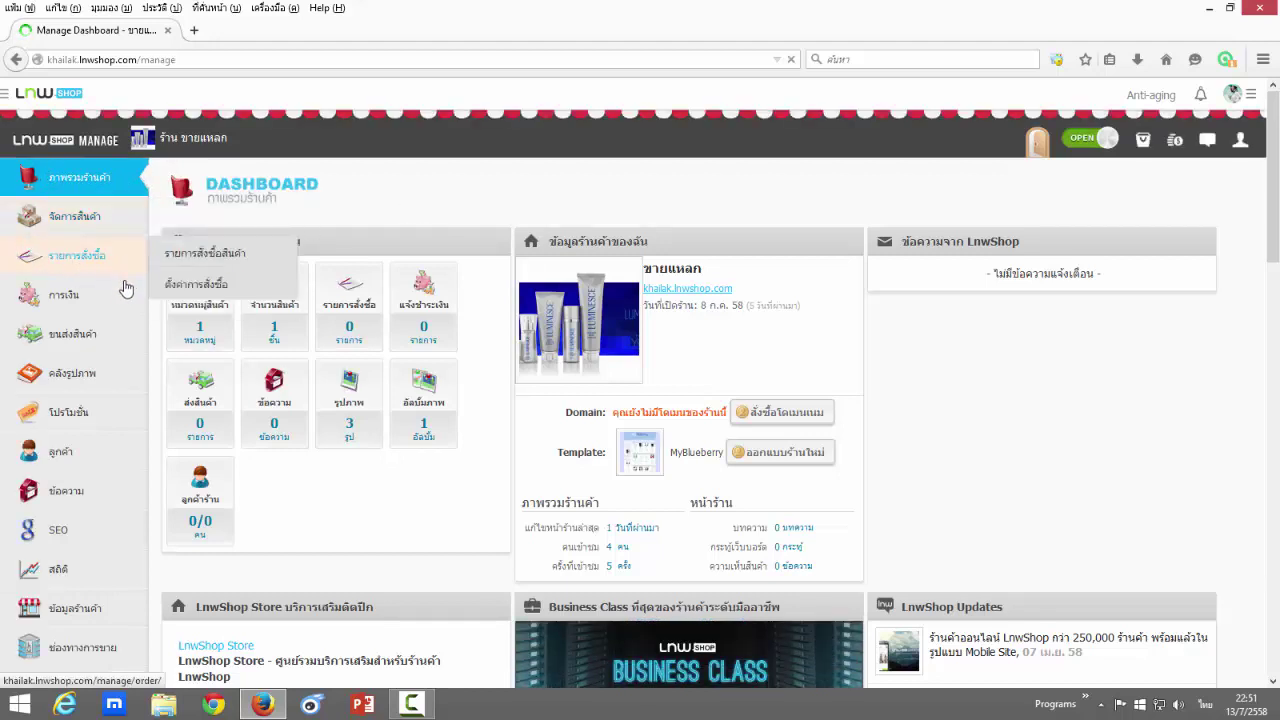
mouse_move(62, 400)
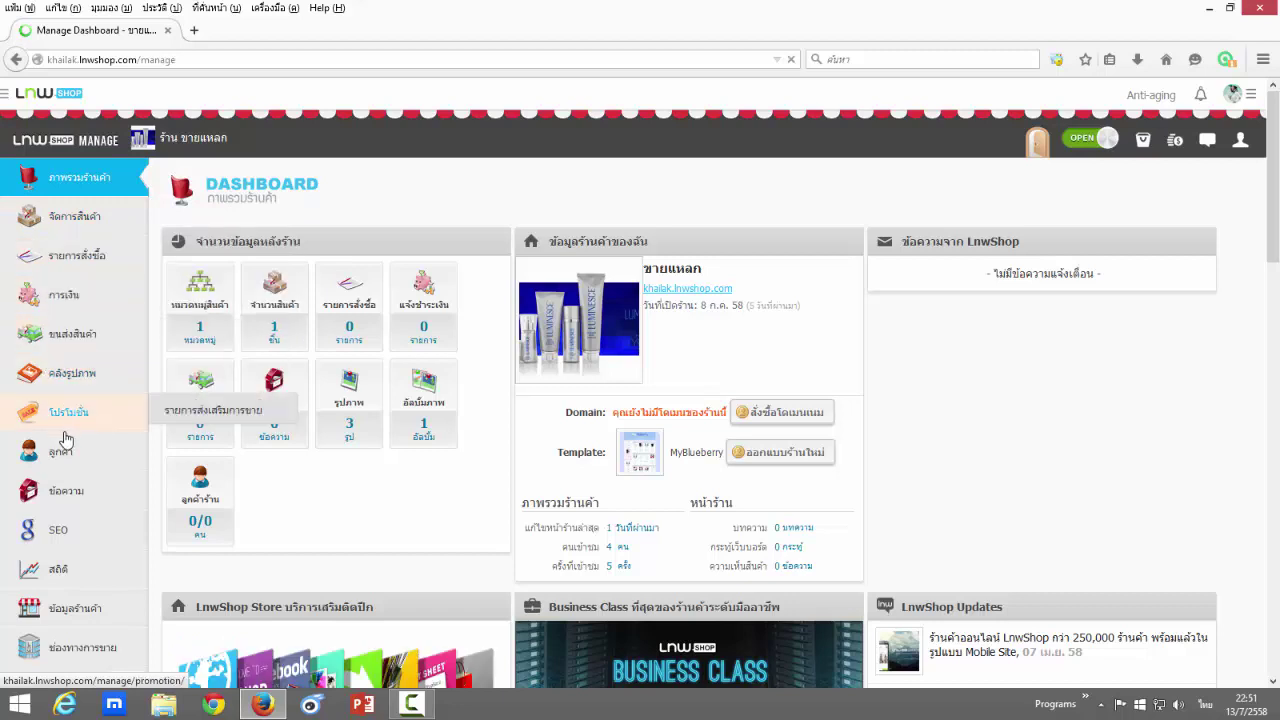
mouse_move(66, 492)
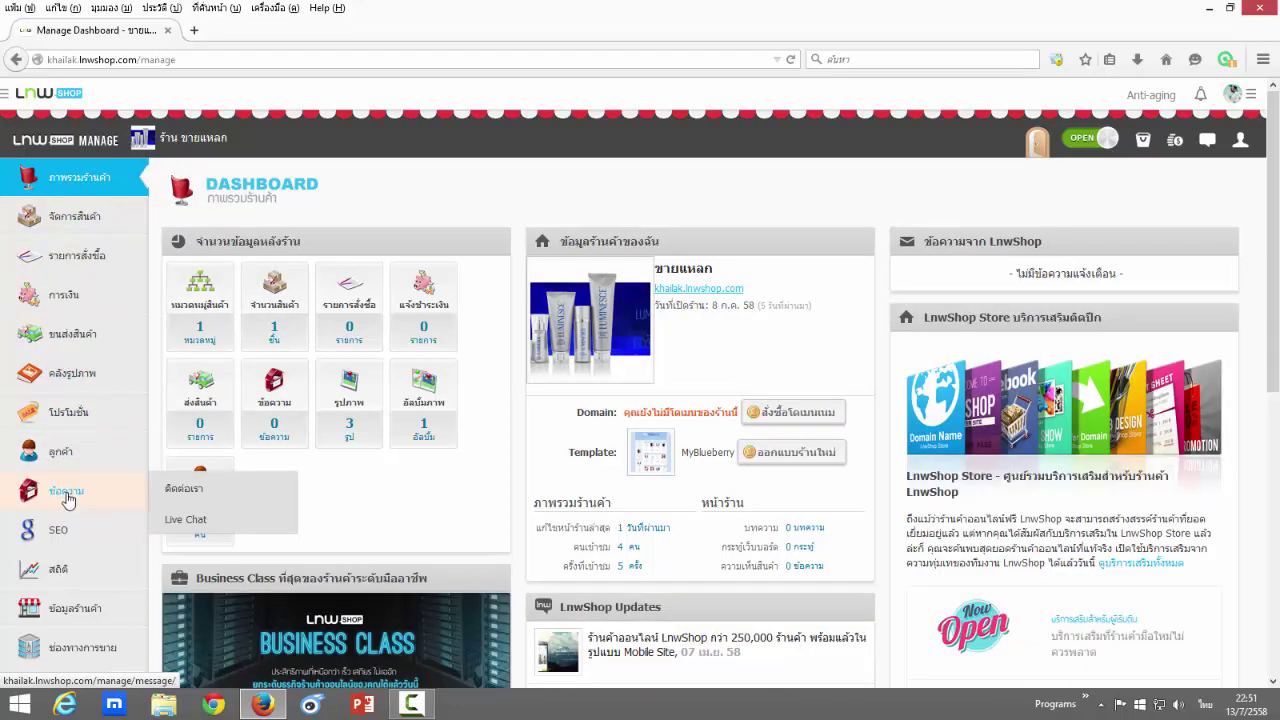
mouse_move(40, 533)
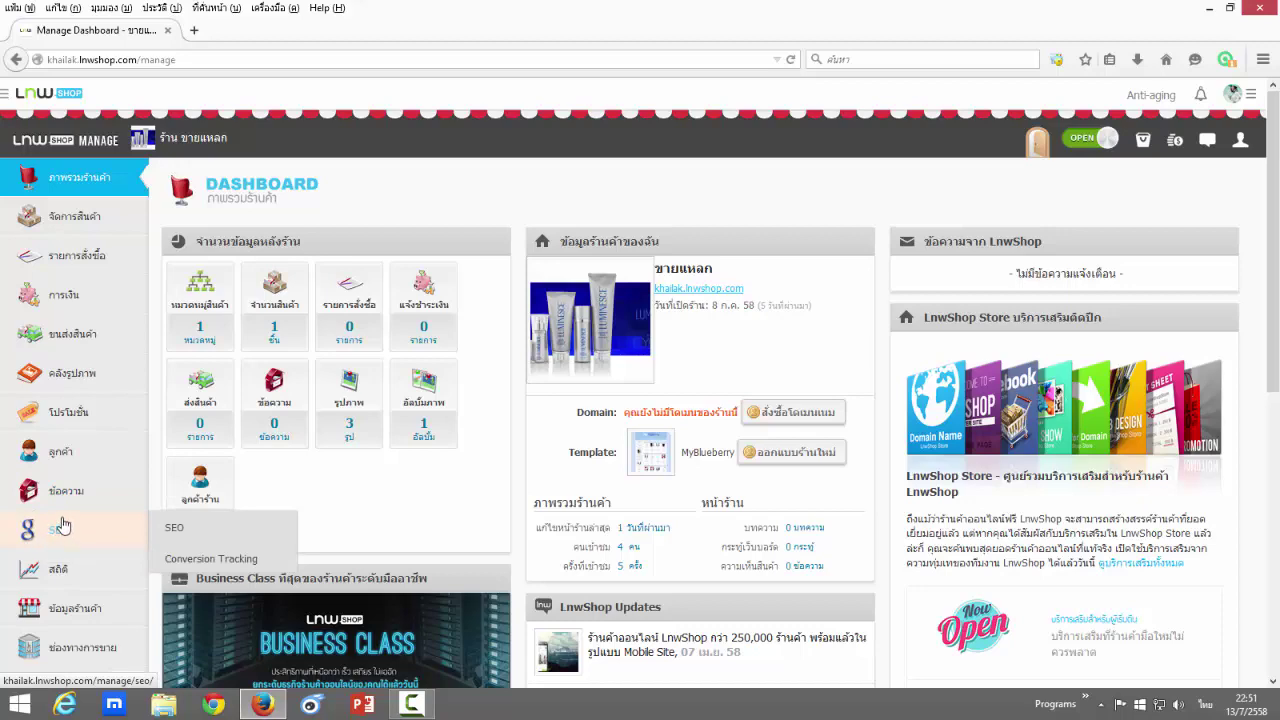
scroll(71, 477, "down", 2)
mouse_move(60, 443)
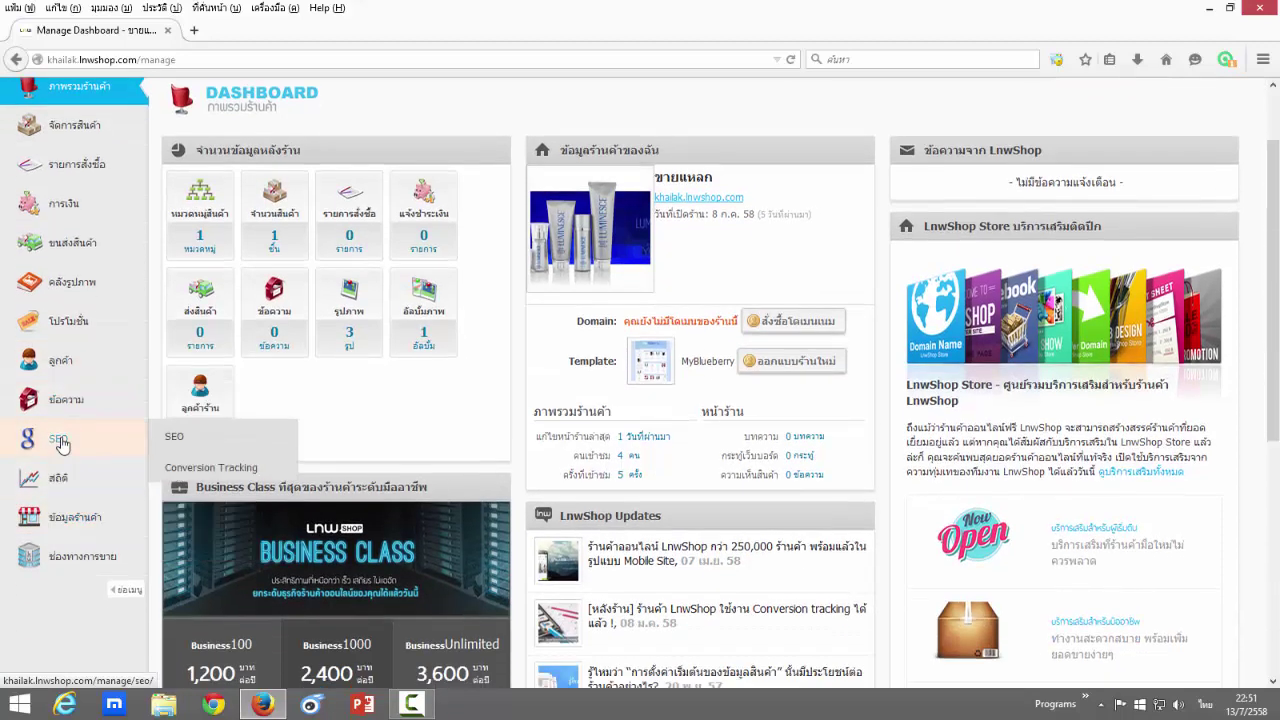
left_click(183, 438)
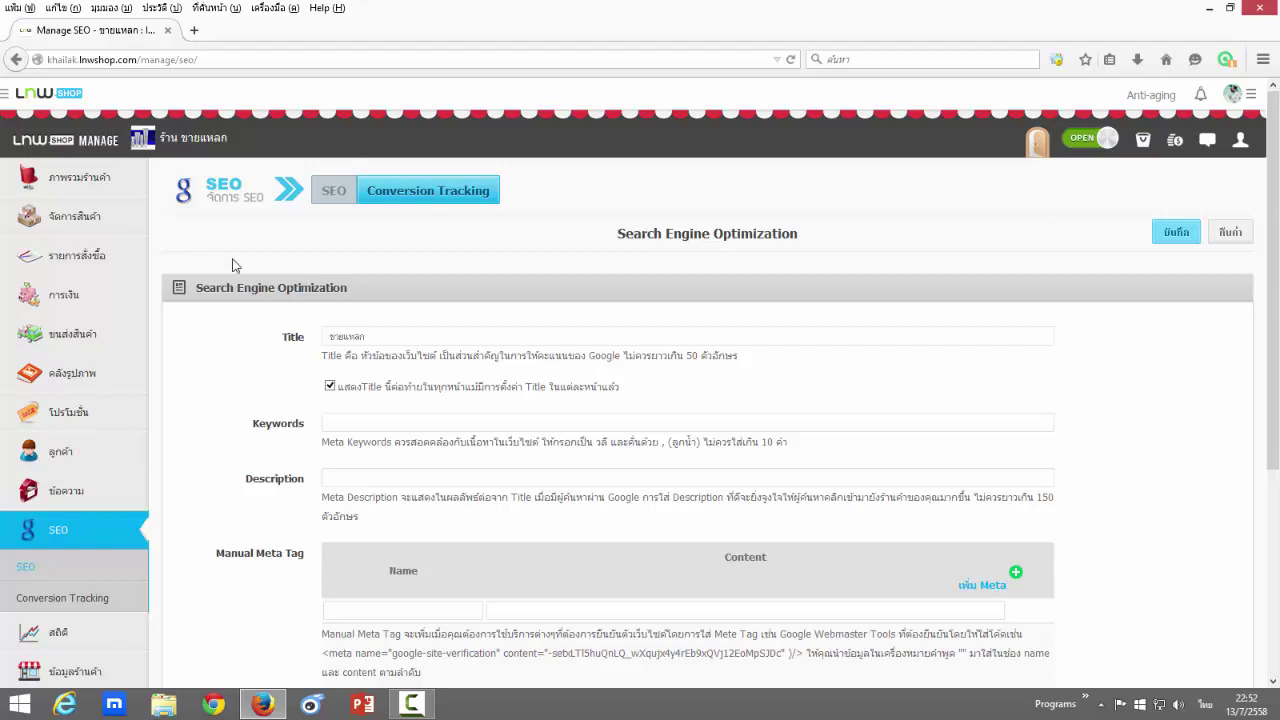
scroll(482, 308, "down", 2)
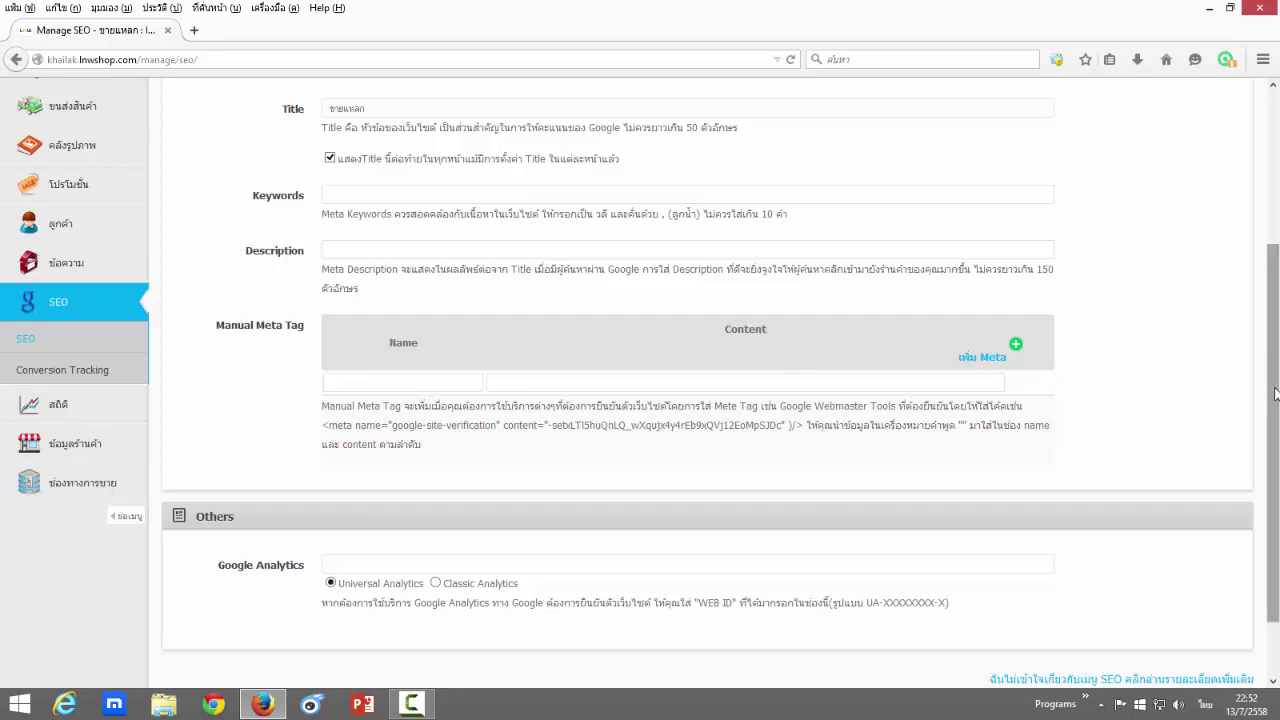
scroll(1275, 394, "up", 3)
scroll(1277, 347, "down", 1)
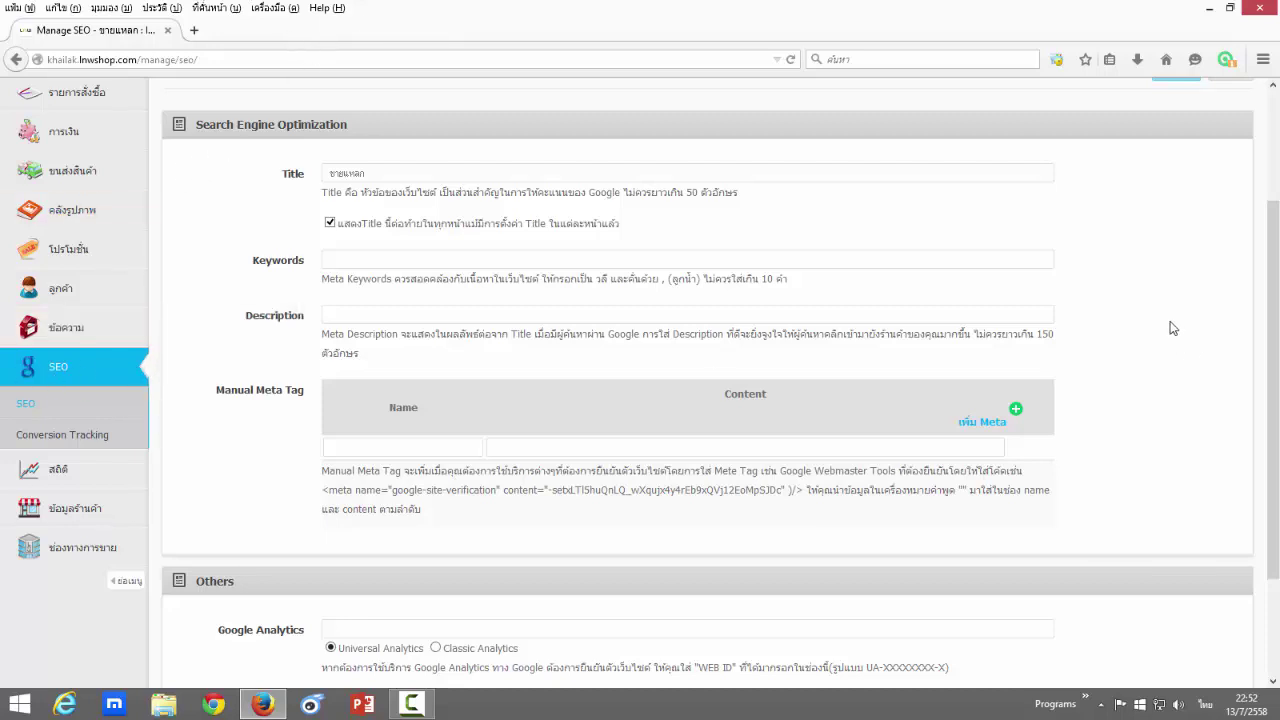
Step: Open Google in a separate browser tab and search for "webmaster tool"
left_click(196, 33)
left_click(109, 461)
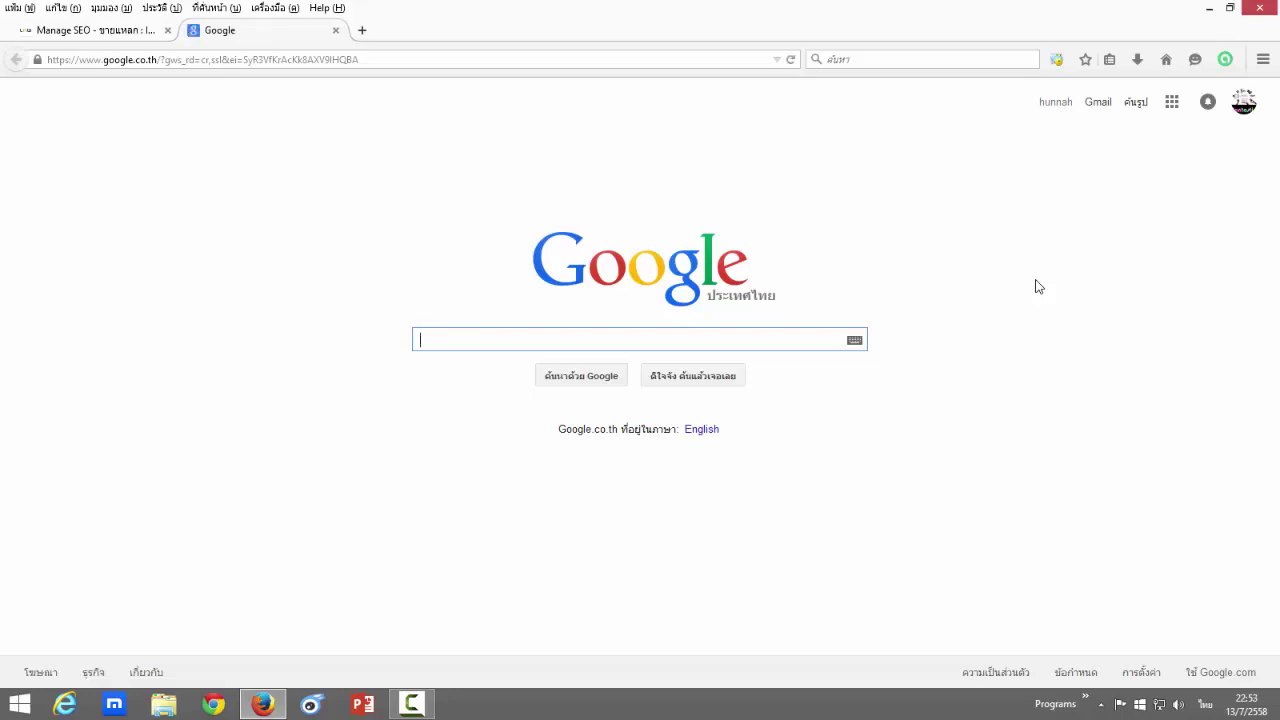
left_click(1172, 101)
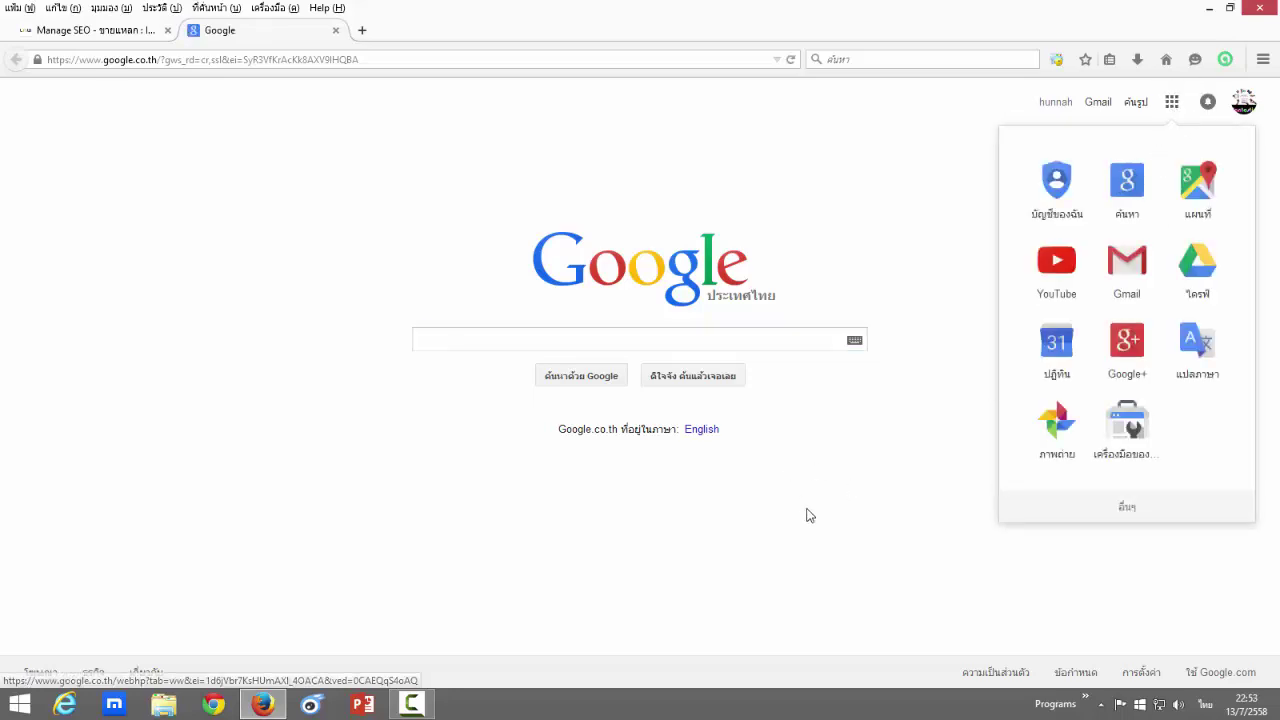
left_click(577, 340)
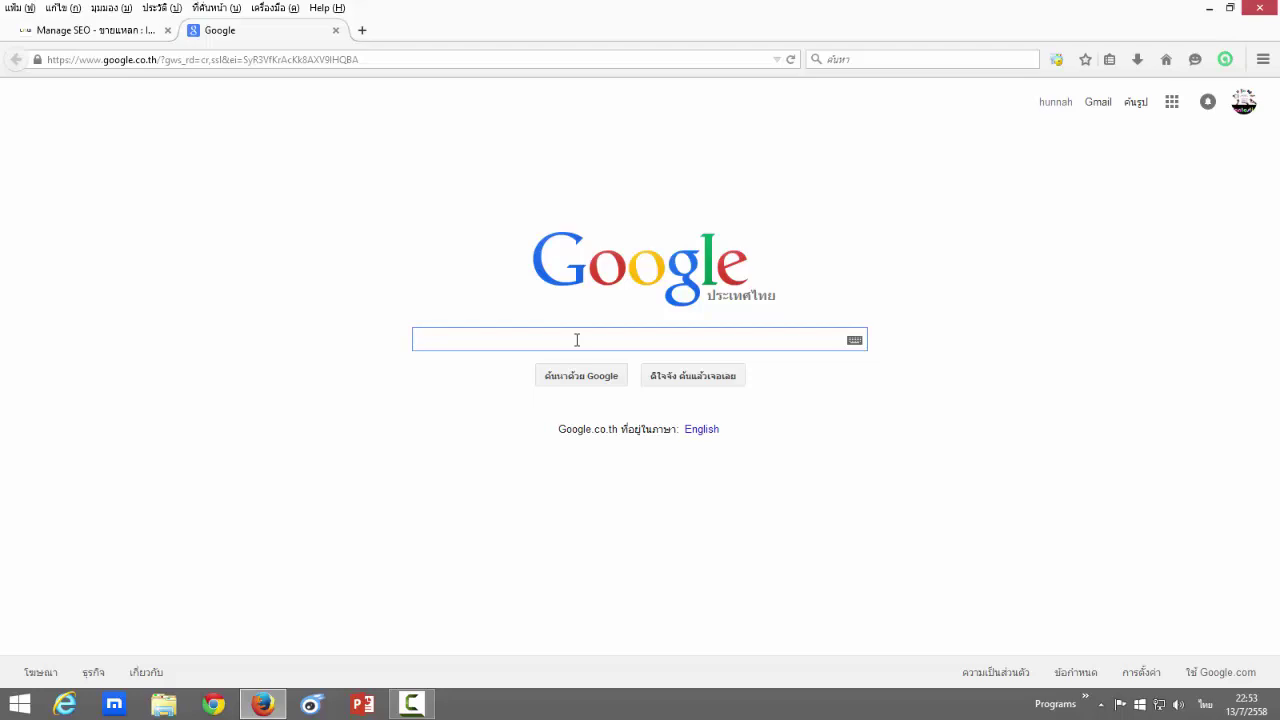
type("ไก่เ")
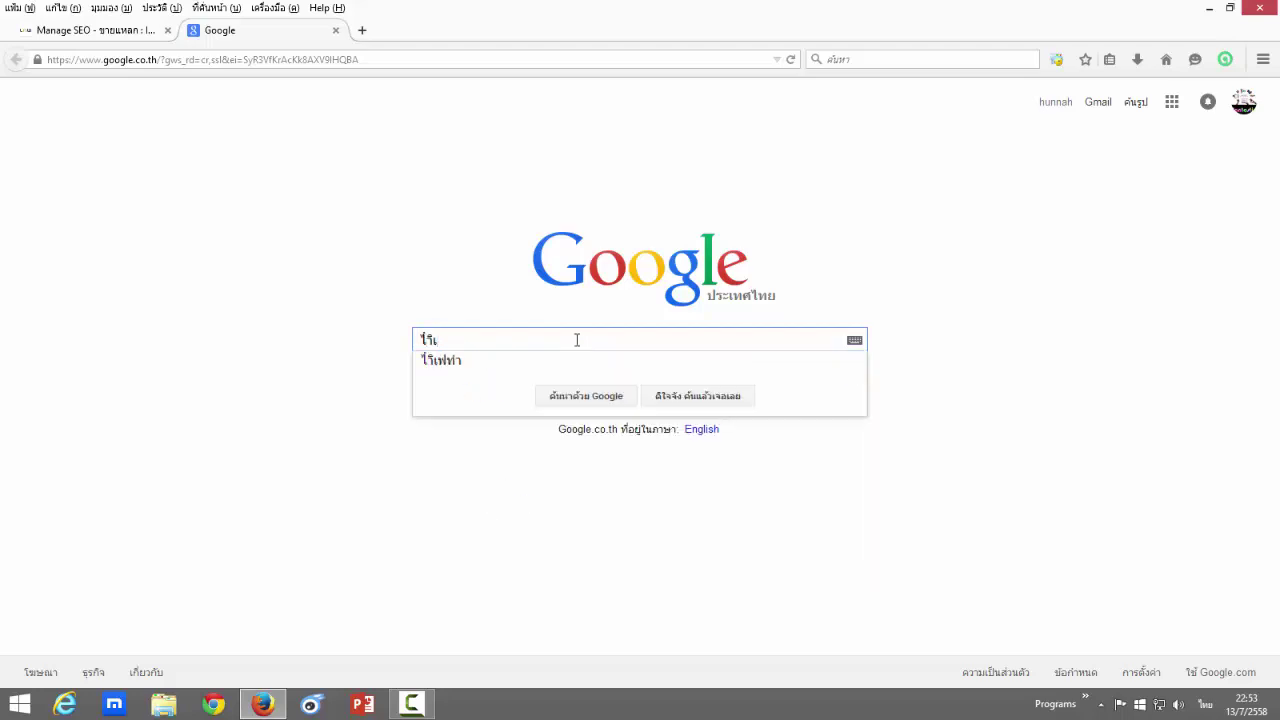
key("BackSpace")
key("BackSpace")
type("web")
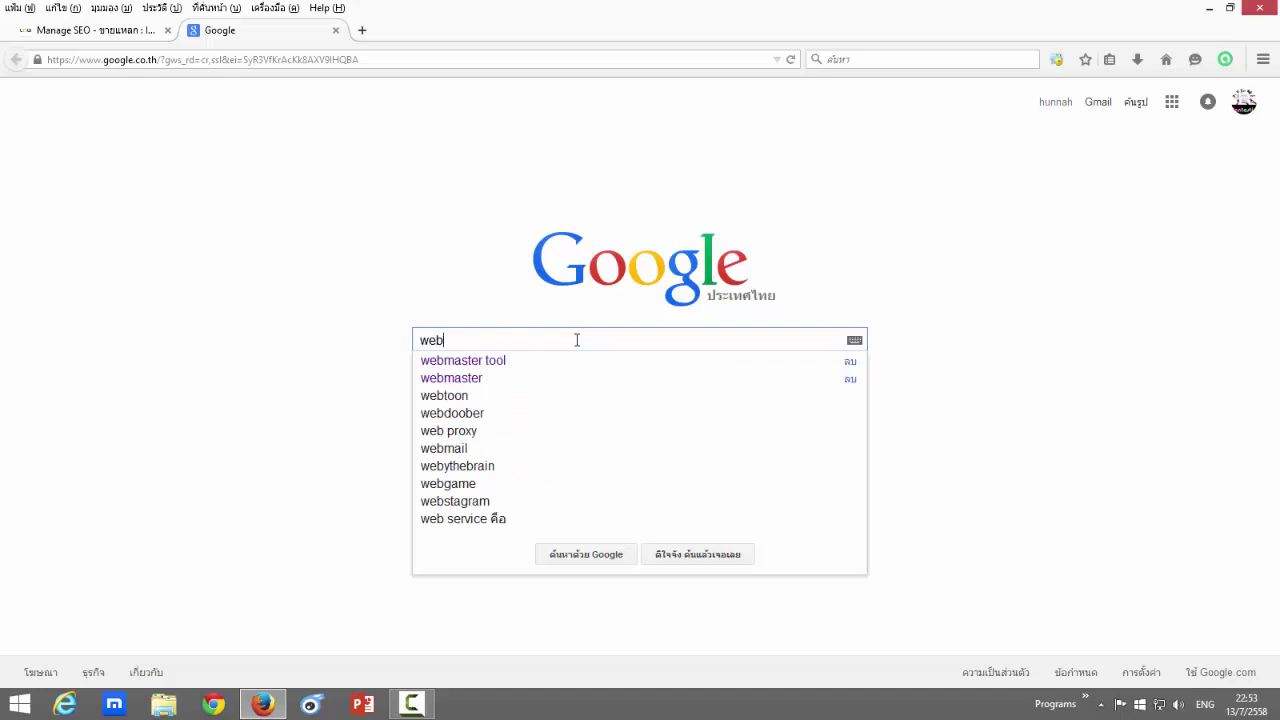
left_click(502, 362)
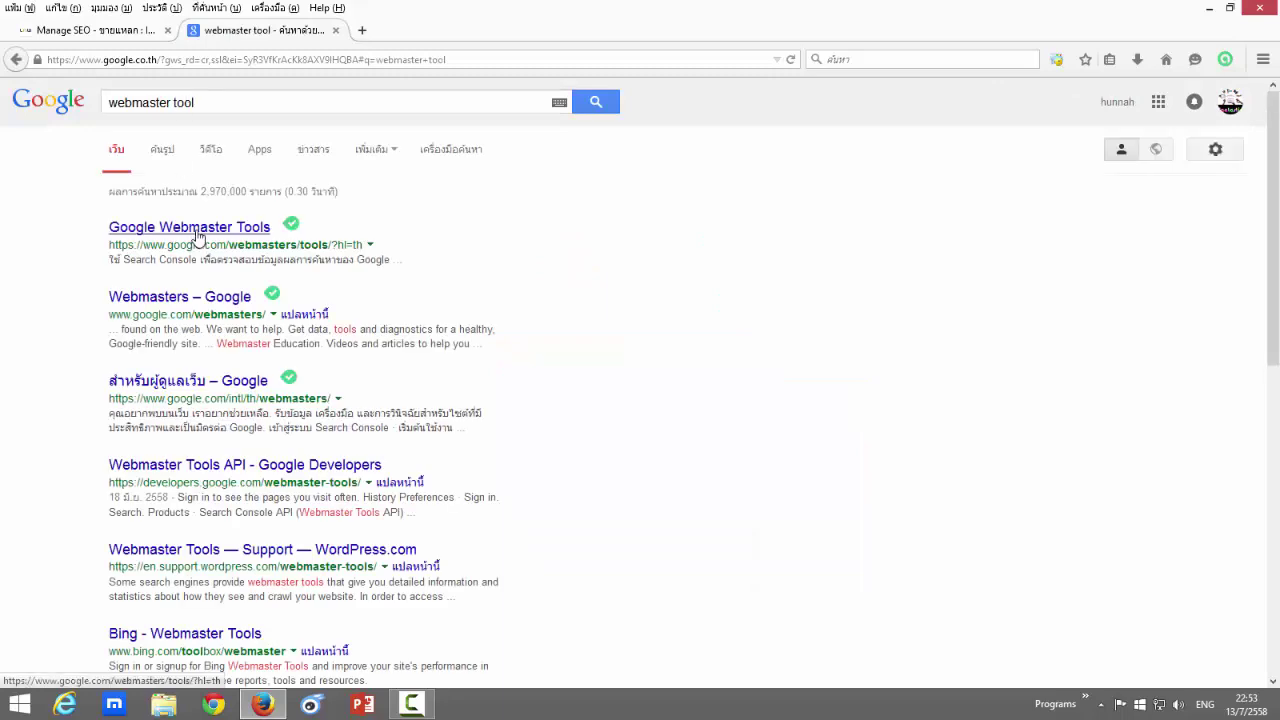
Step: Open Google Webmaster Tools from the search results to reach the Search Console home page
left_click(127, 232)
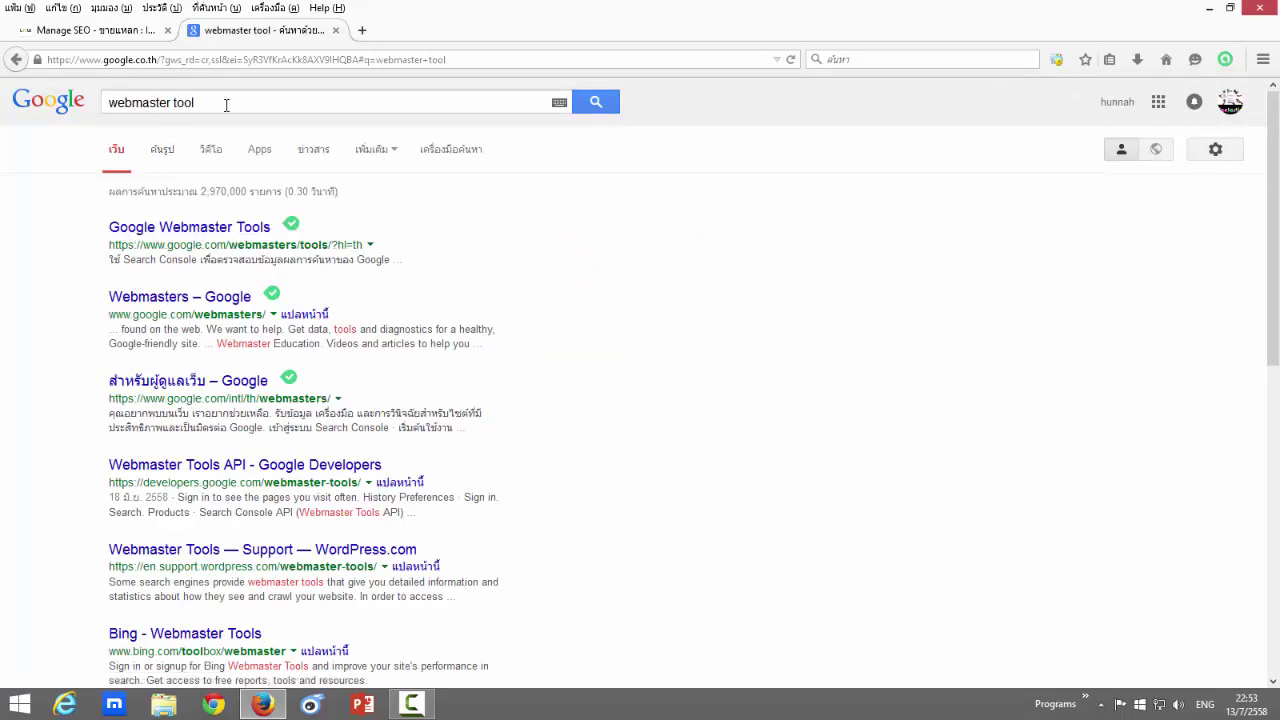
left_click(107, 108)
left_click(86, 166)
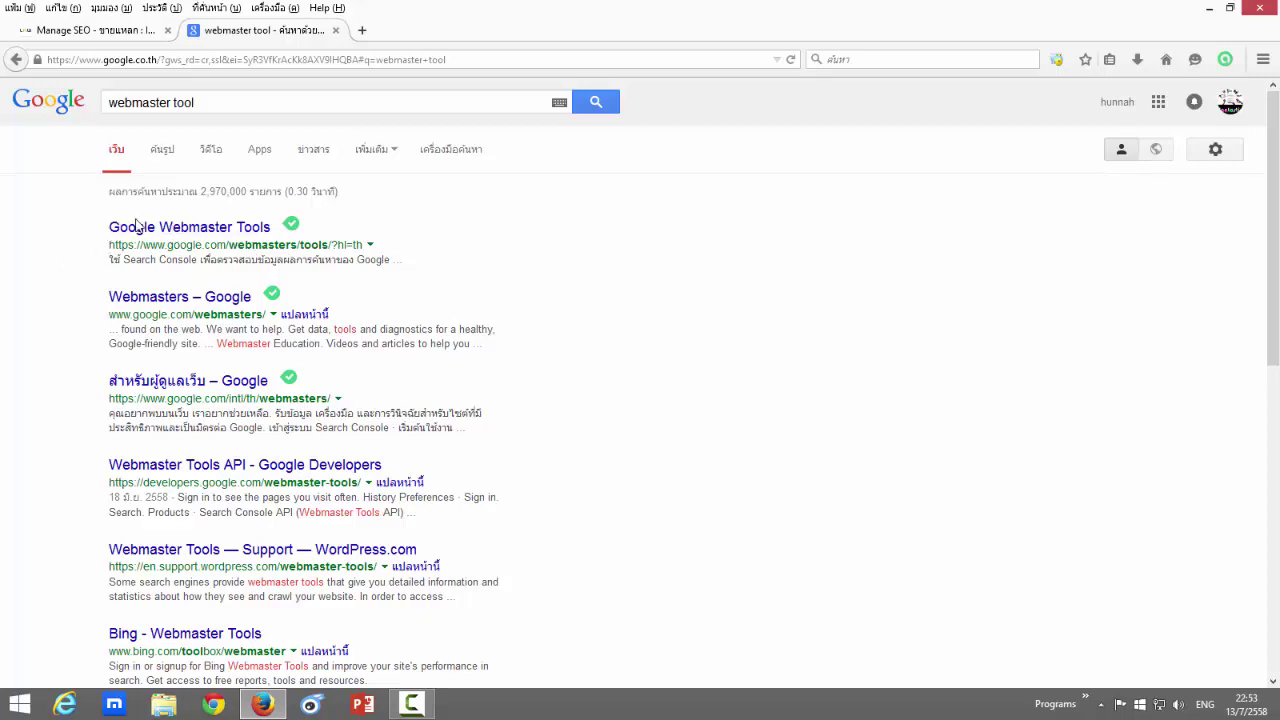
left_click(210, 233)
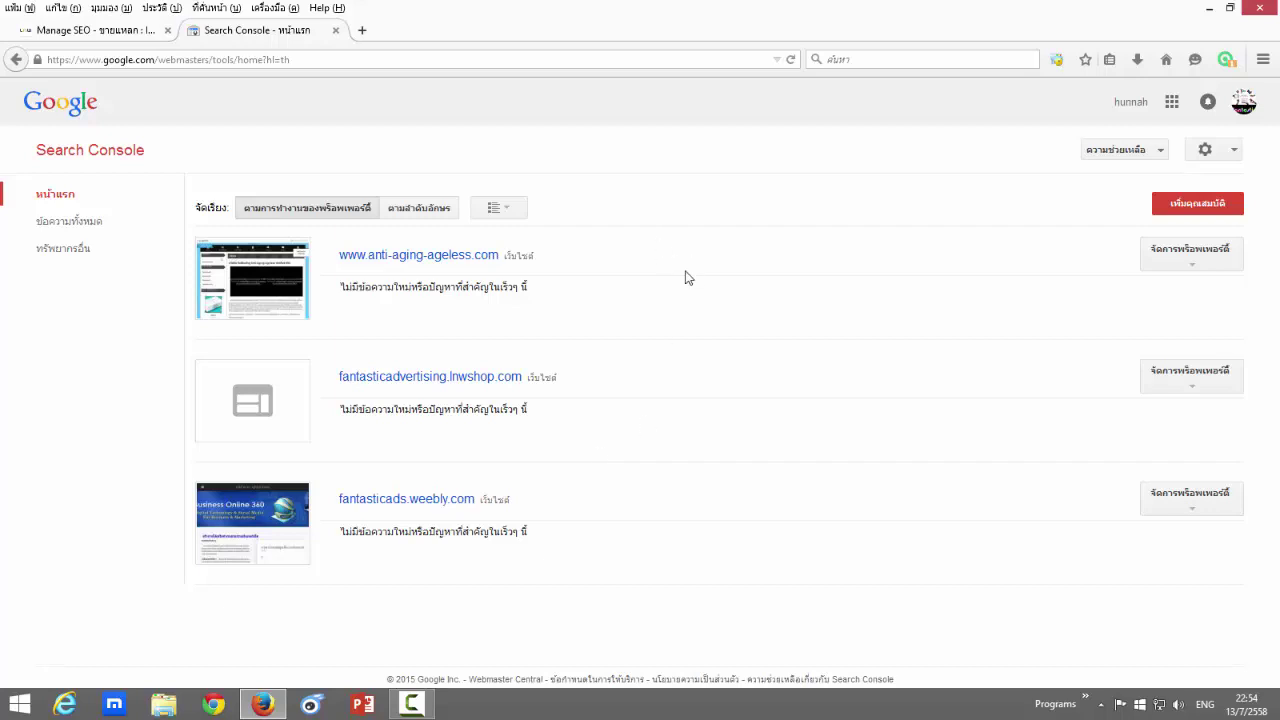
left_click(97, 34)
left_click(288, 36)
left_click(85, 32)
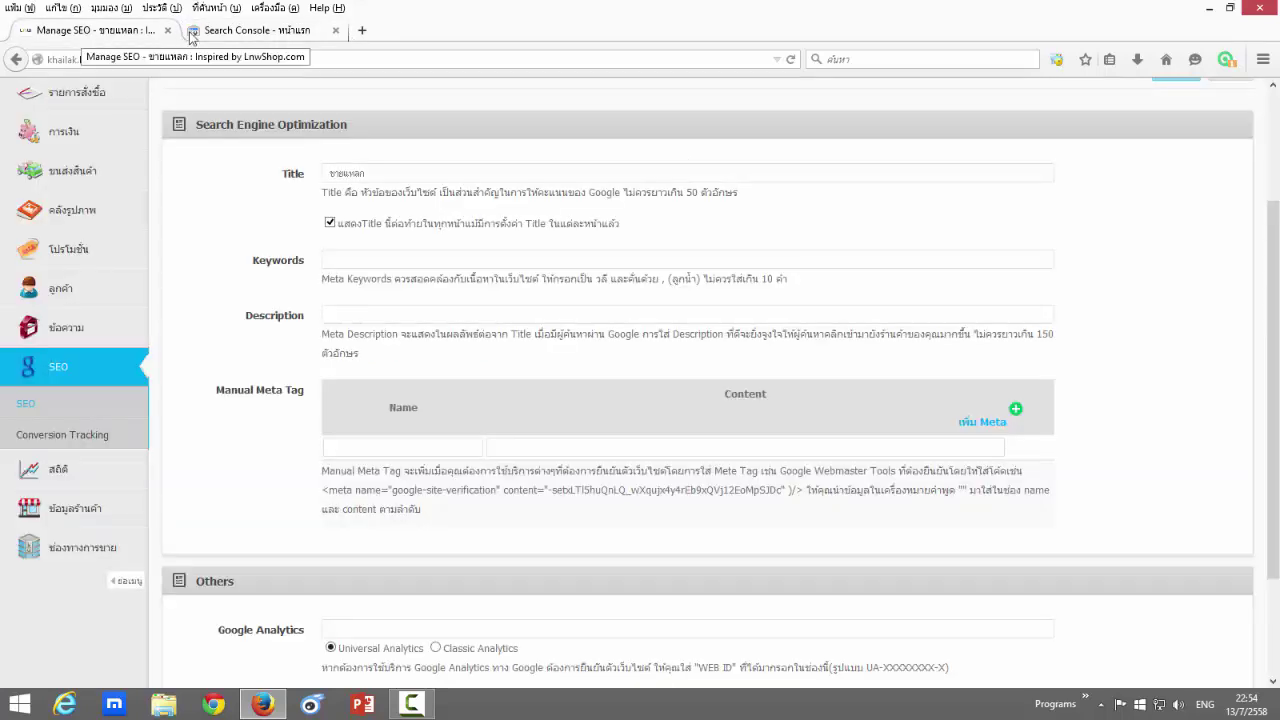
key("ctrl+Tab")
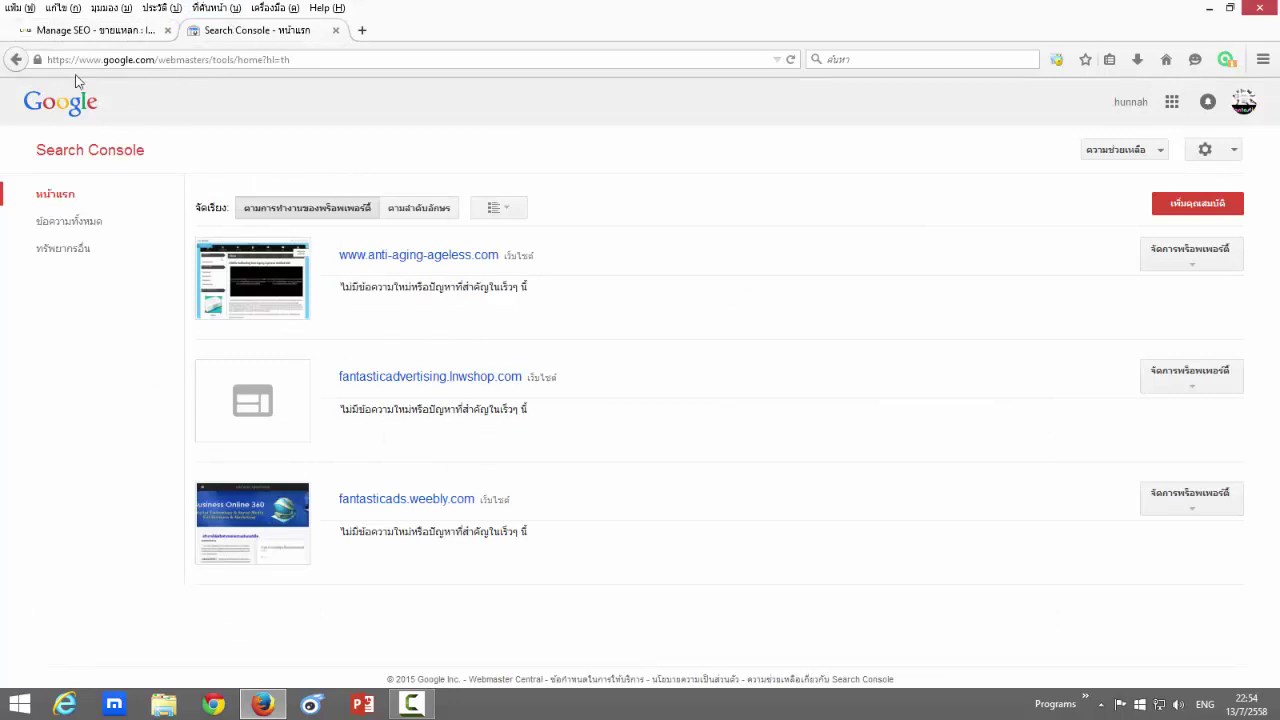
left_click(100, 30)
left_click(250, 31)
Step: Go from the shop's SEO settings page to the ขายแหลก storefront and copy its web address, khailak.lnwshop.com
left_click(88, 32)
scroll(228, 190, "up", 3)
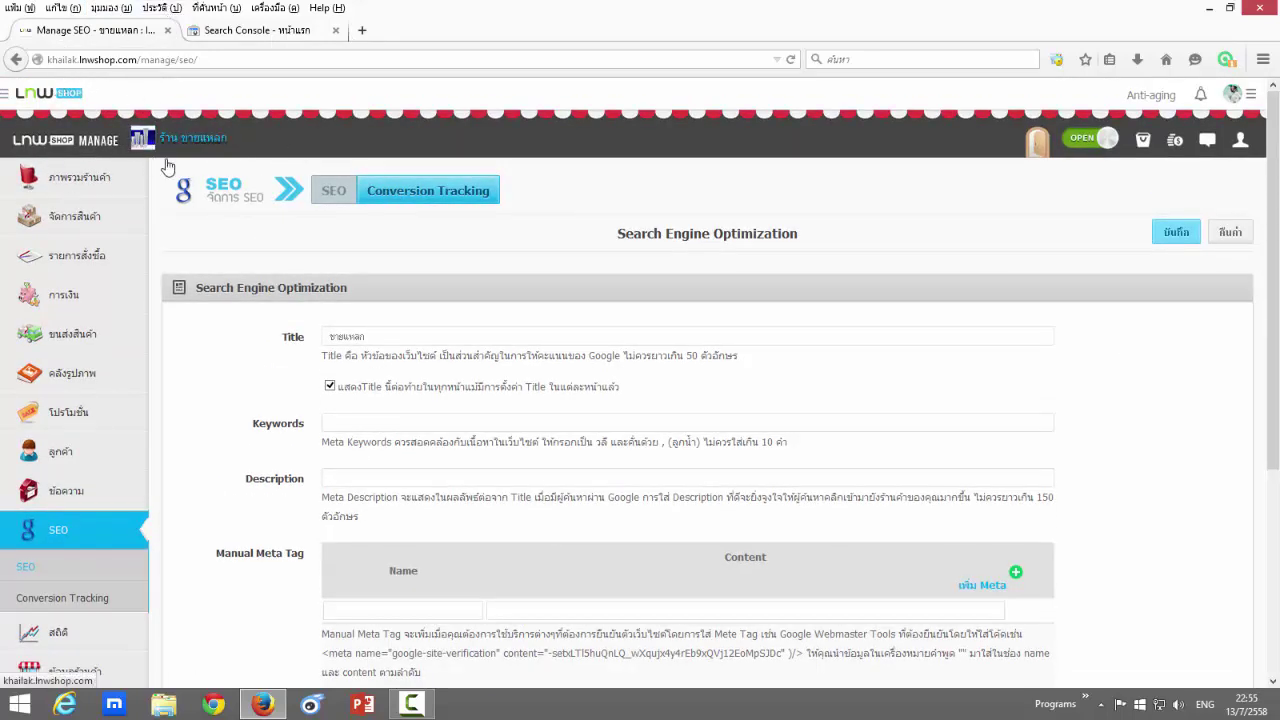
left_click(196, 145)
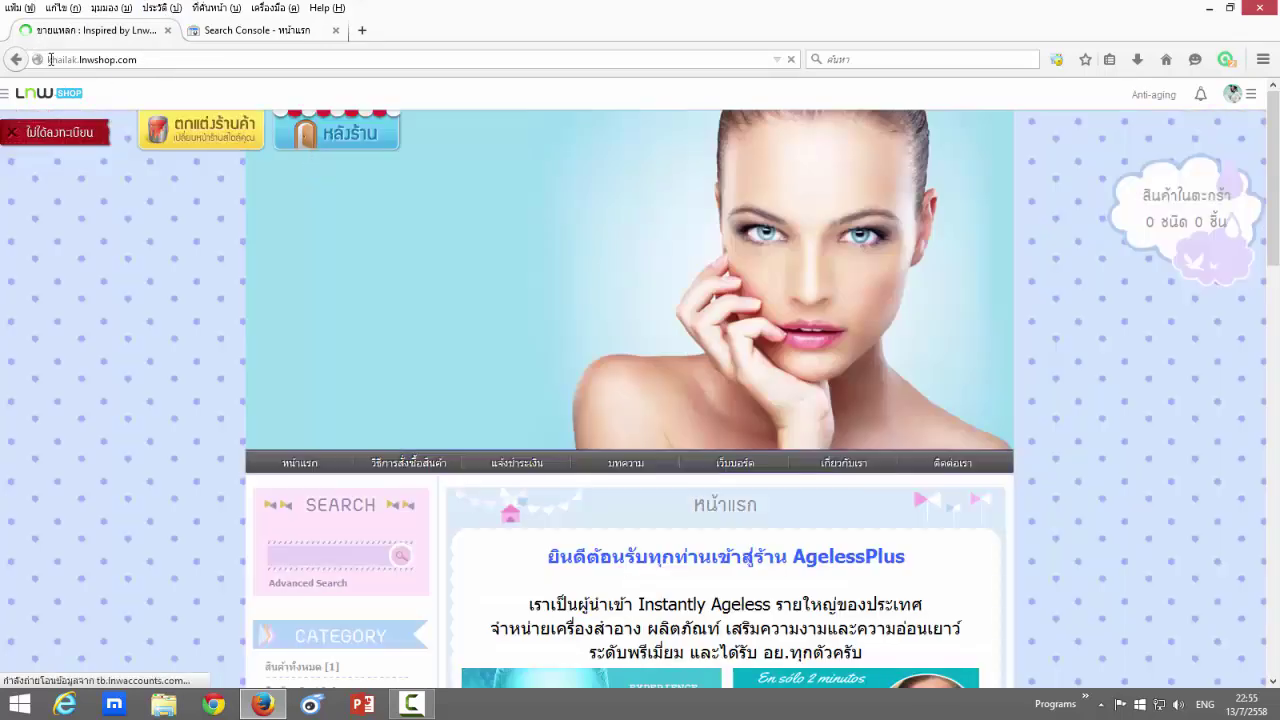
left_click(163, 62)
left_click(163, 62)
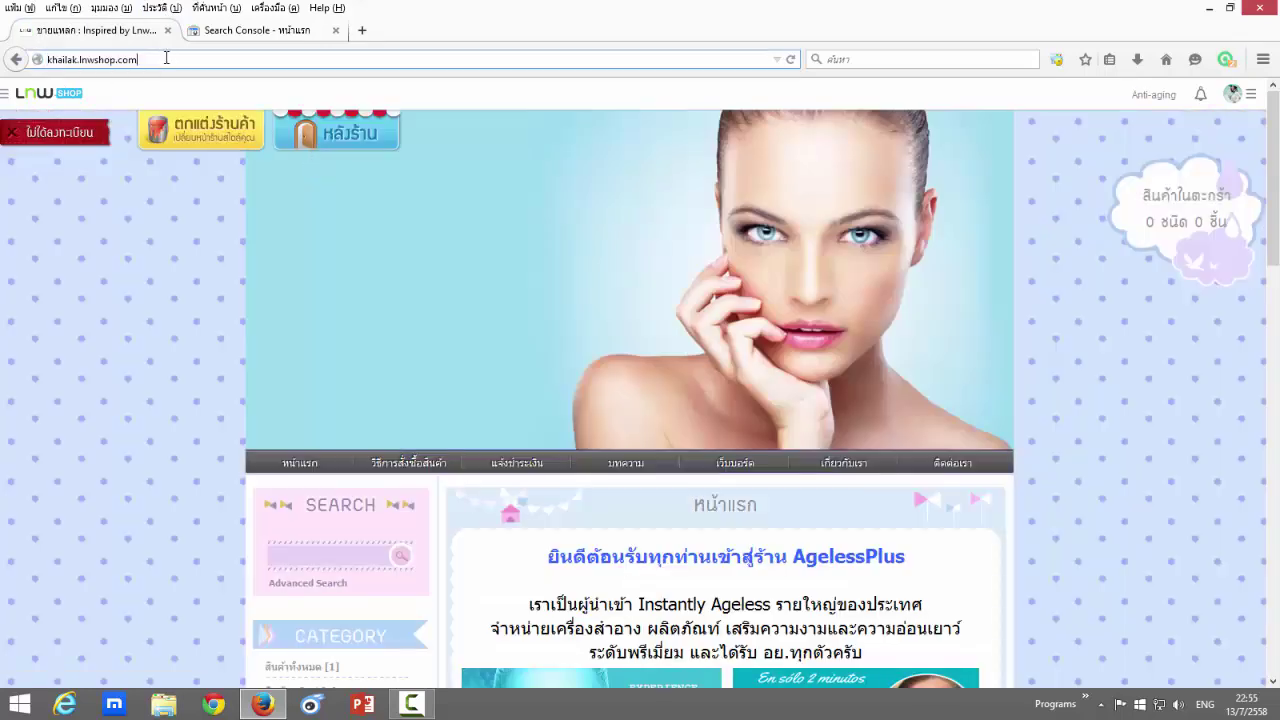
double_click(78, 59)
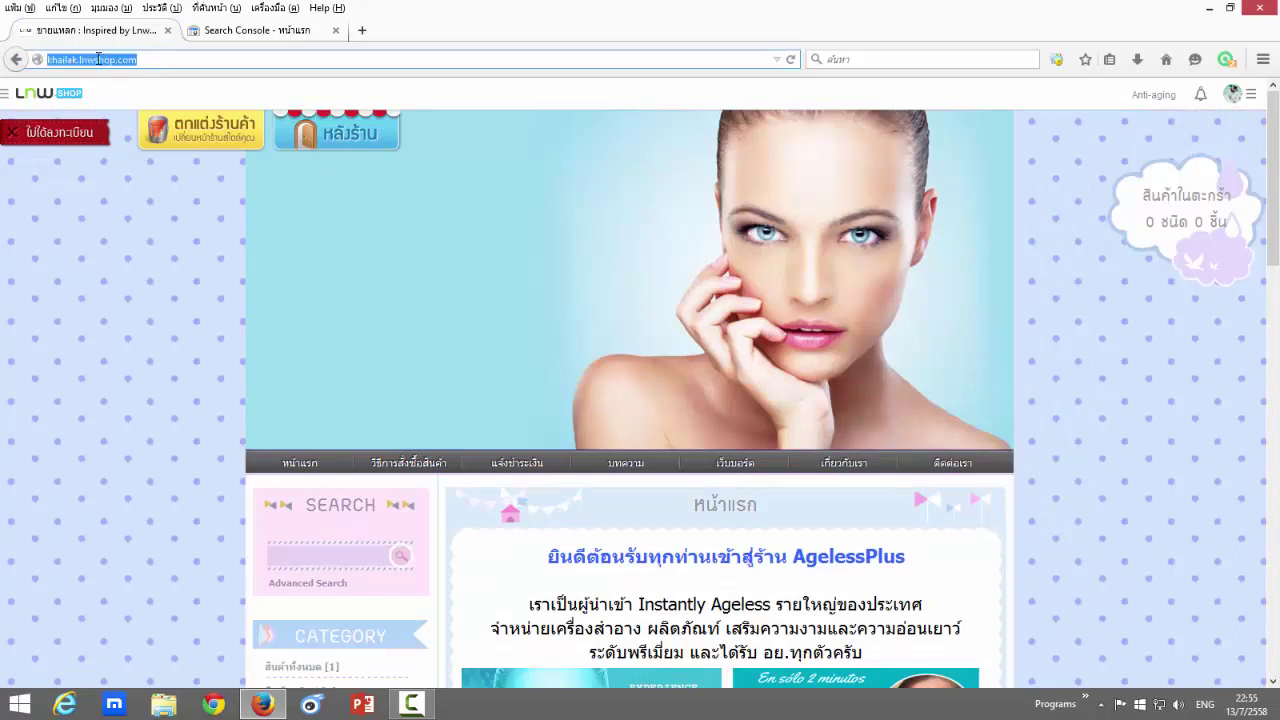
right_click(98, 58)
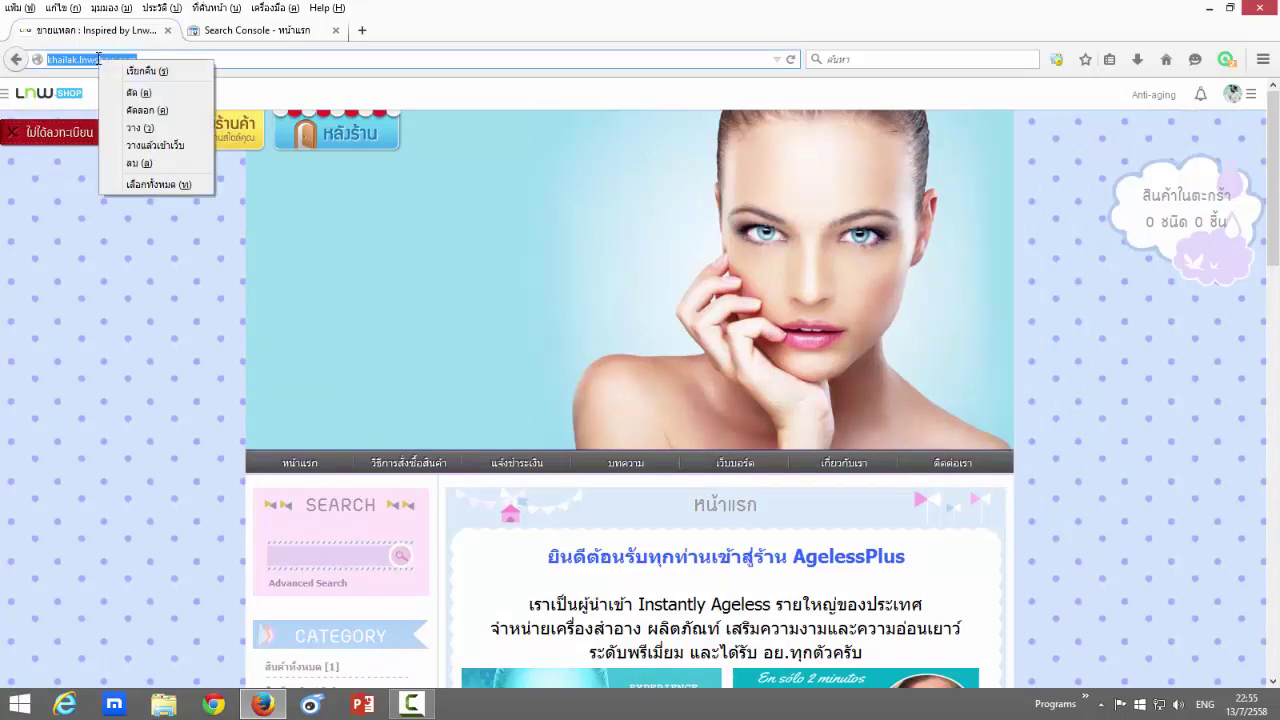
left_click(150, 117)
left_click(232, 32)
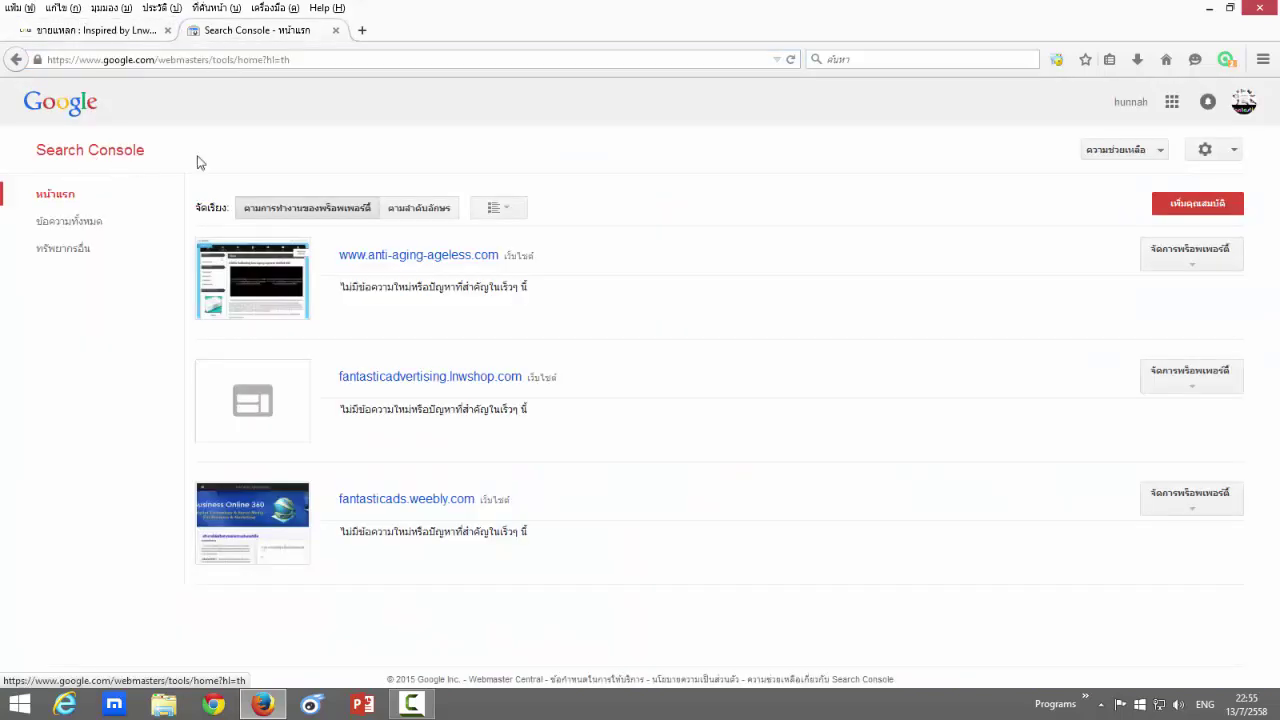
left_click(1187, 207)
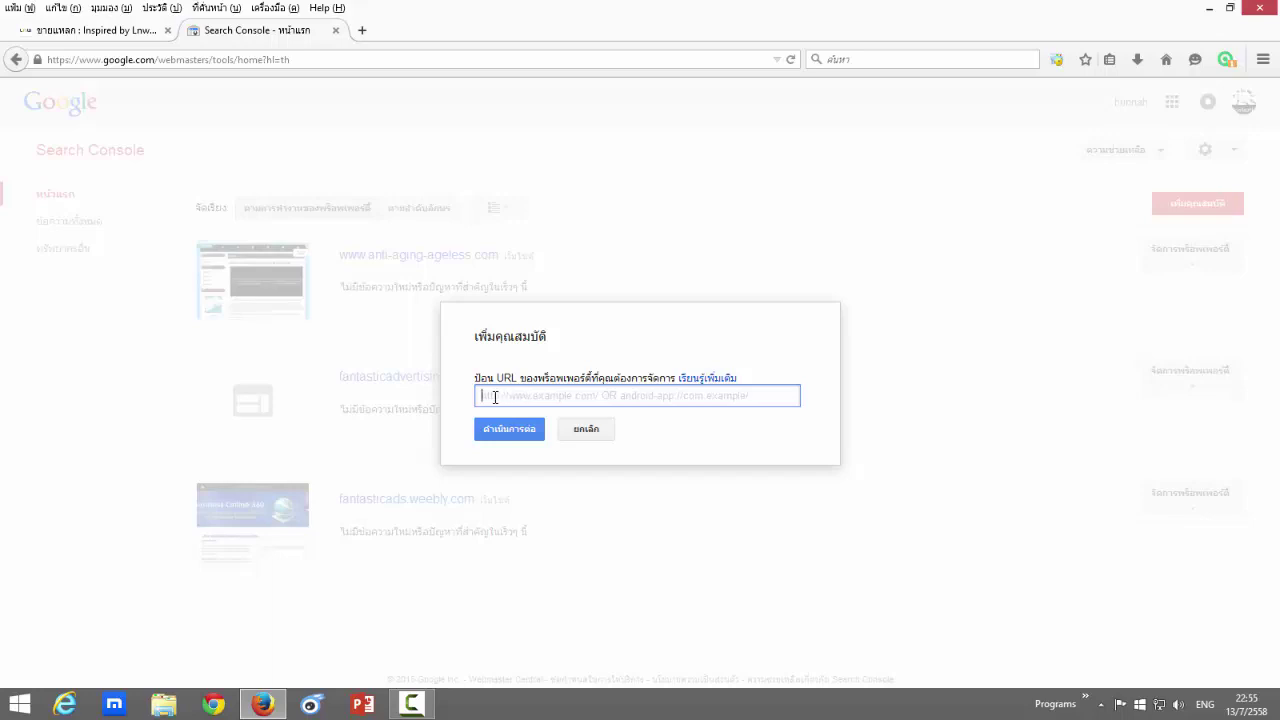
right_click(494, 397)
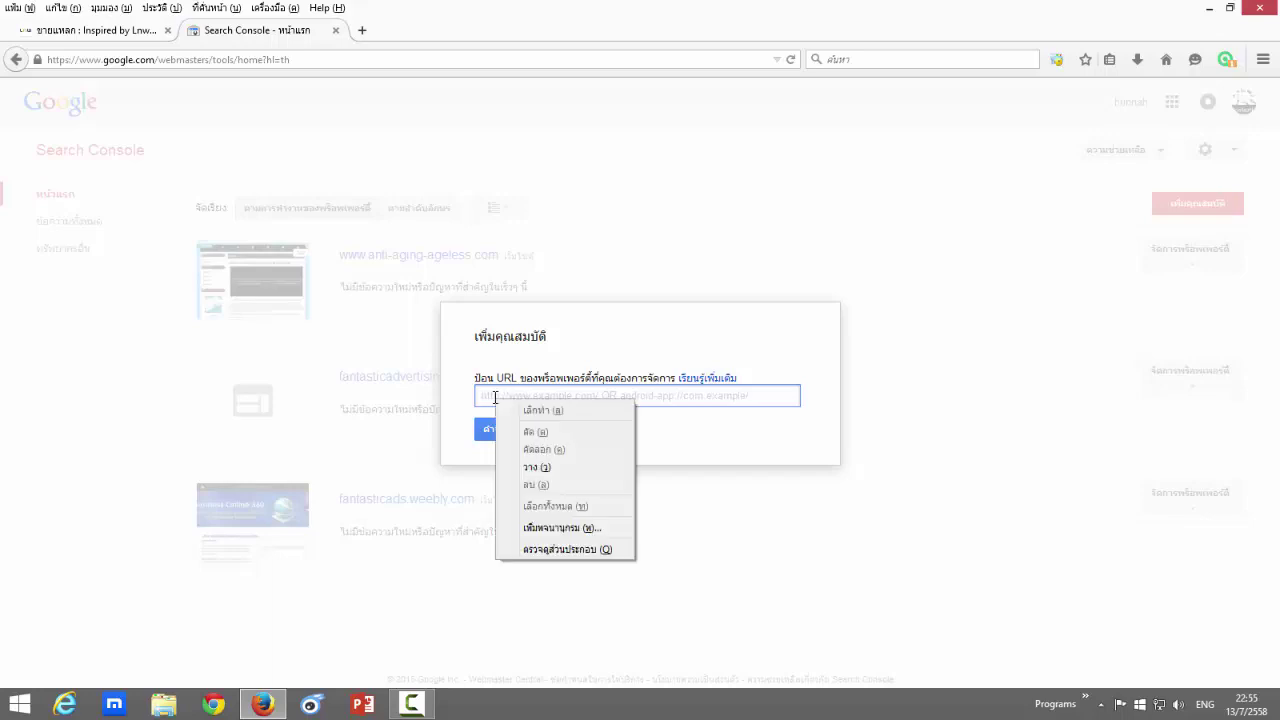
left_click(530, 470)
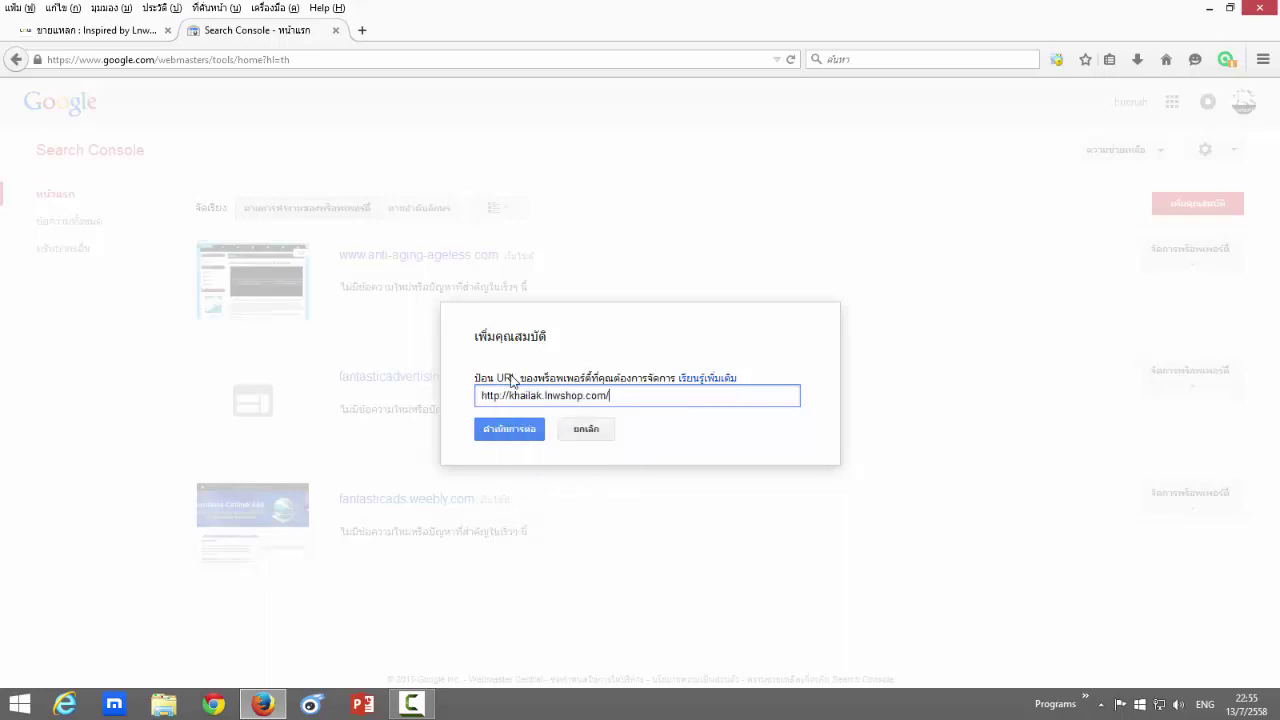
left_click(505, 438)
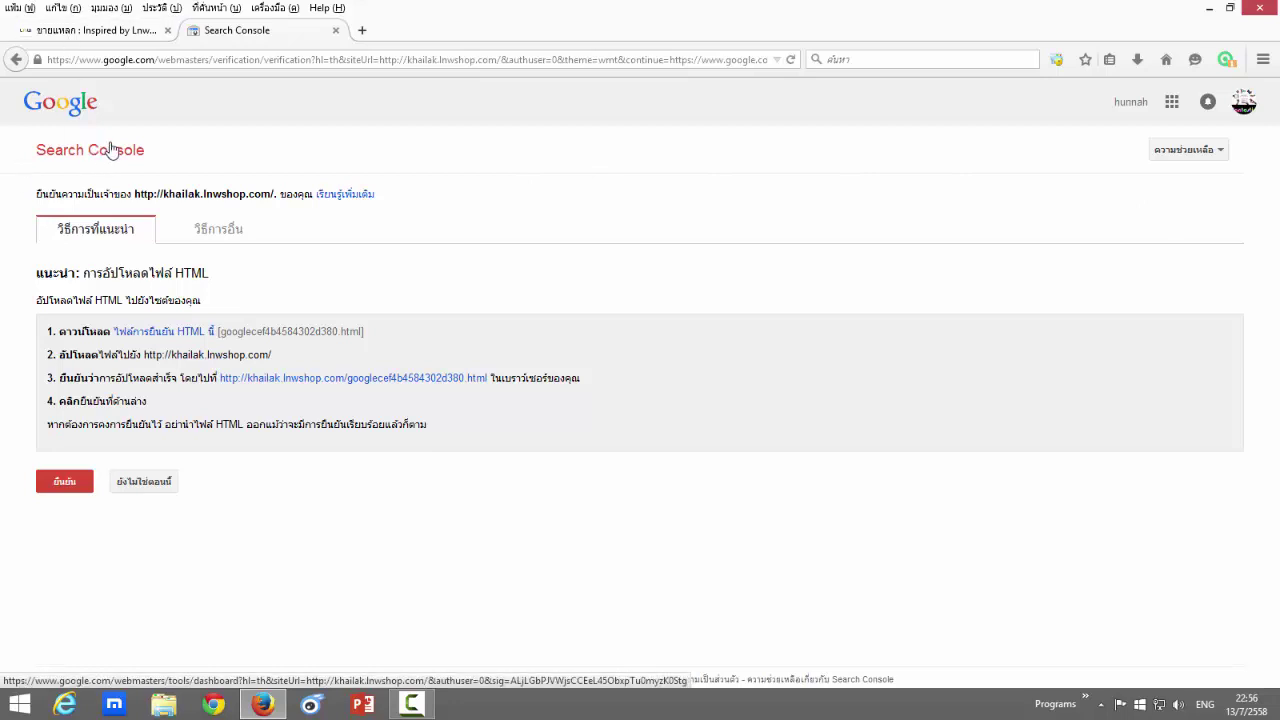
Step: Choose the HTML tag (แท็ก HTML) method among the other verification methods and select the meta tag it provides
left_click(220, 232)
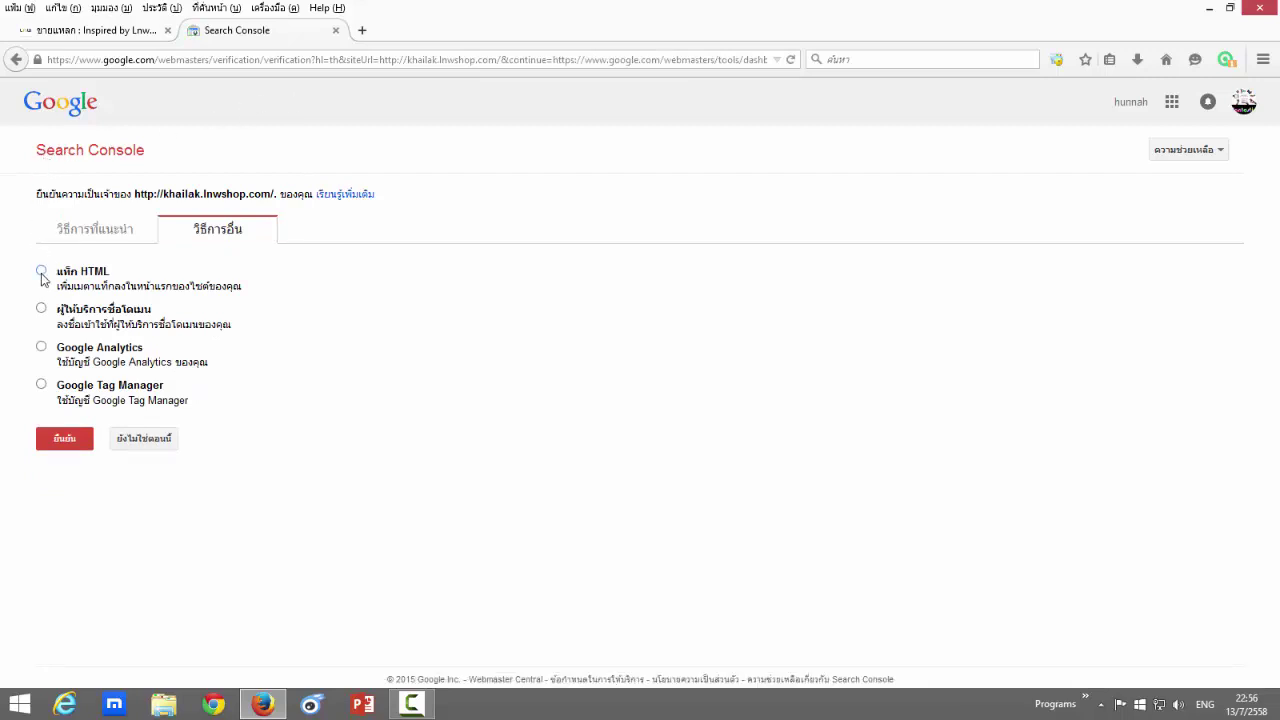
left_click_drag(59, 286, 257, 289)
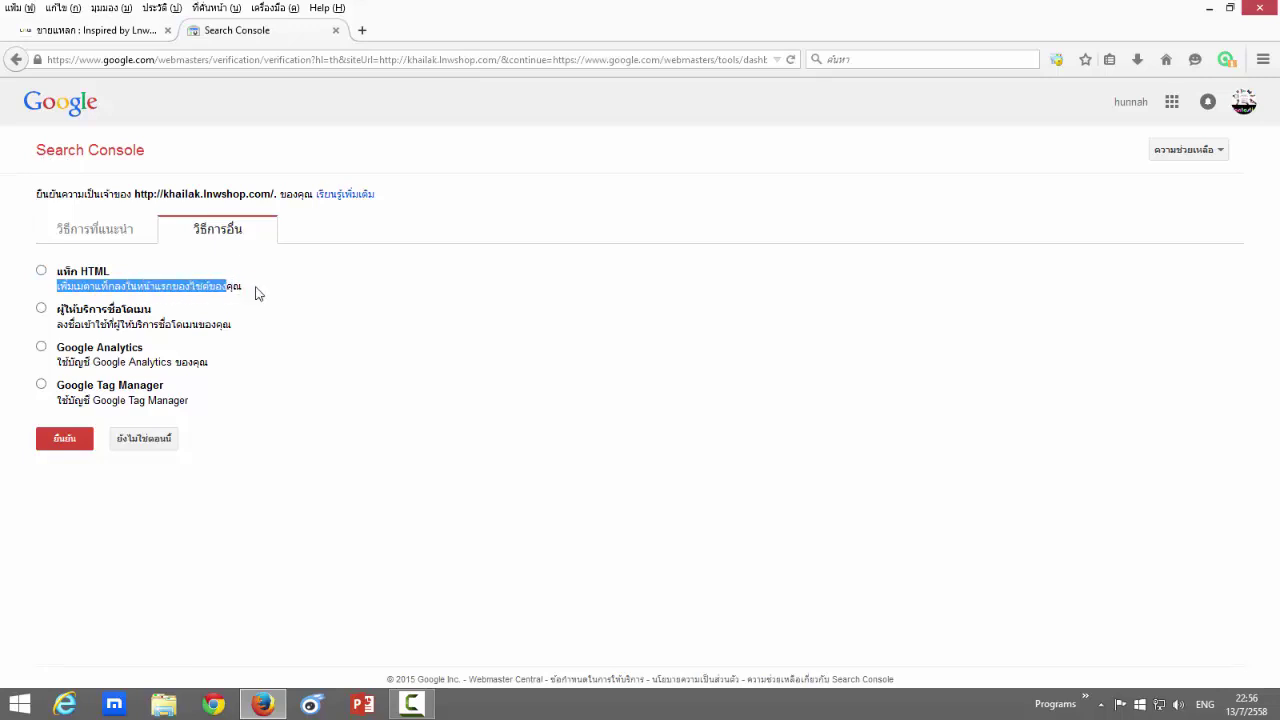
left_click(41, 271)
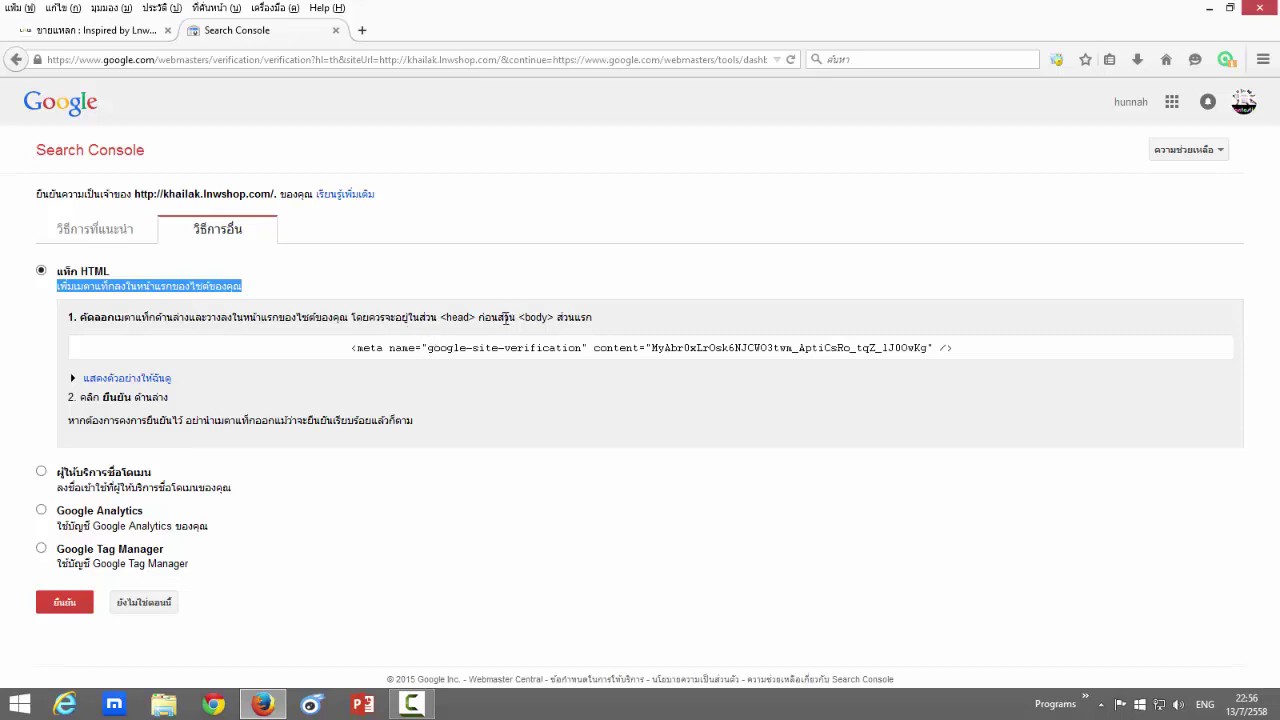
left_click(434, 358)
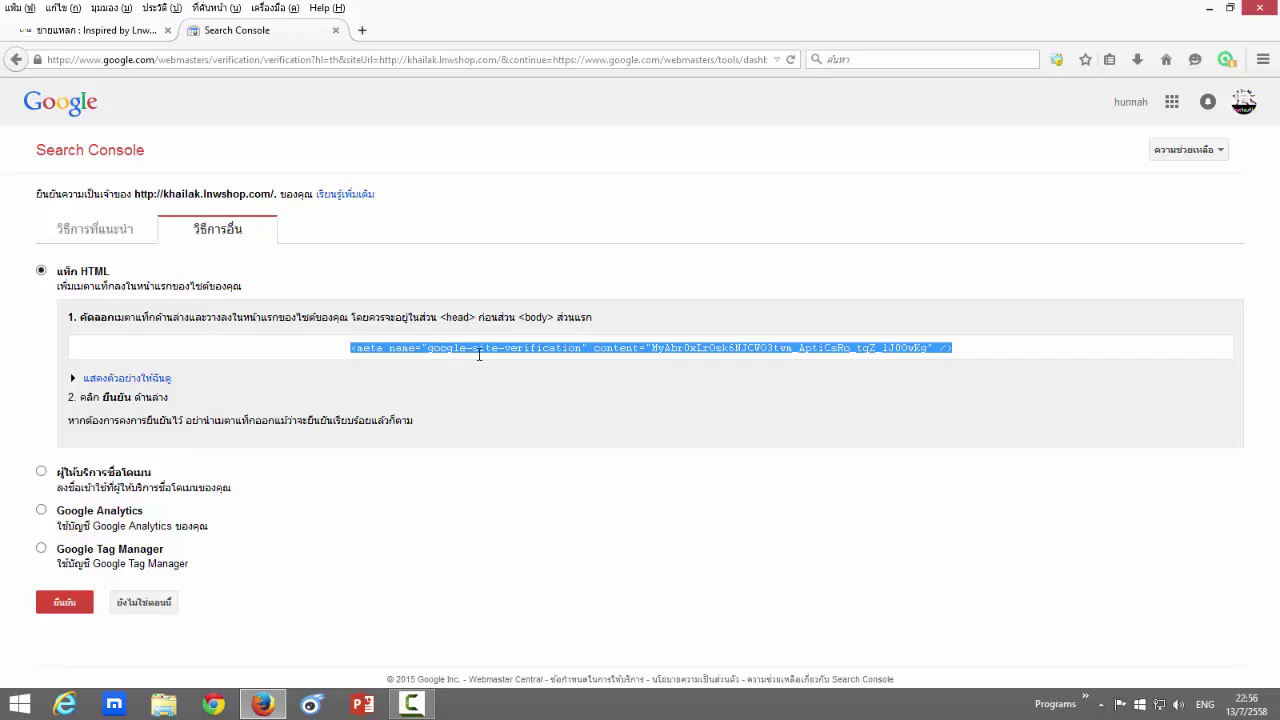
Step: Return to the shop's back office, reopen its SEO settings and go to the Name field under Manual Meta Tag
left_click(63, 32)
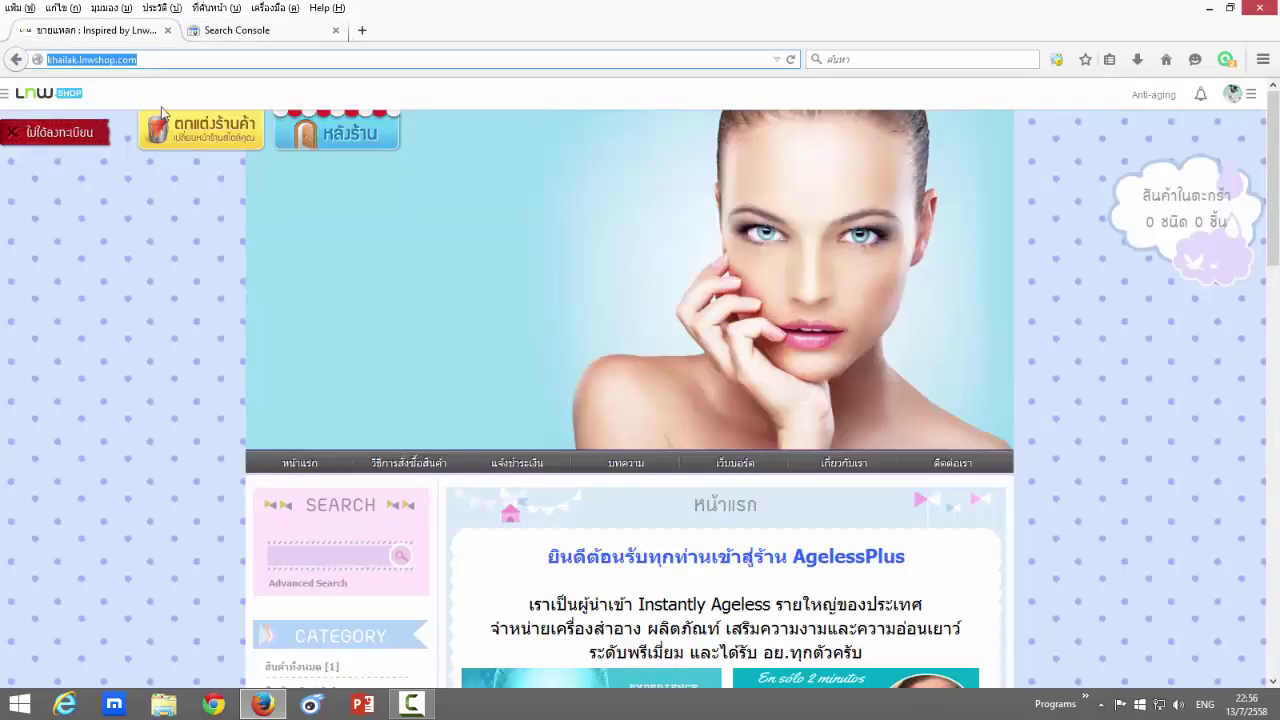
left_click(349, 131)
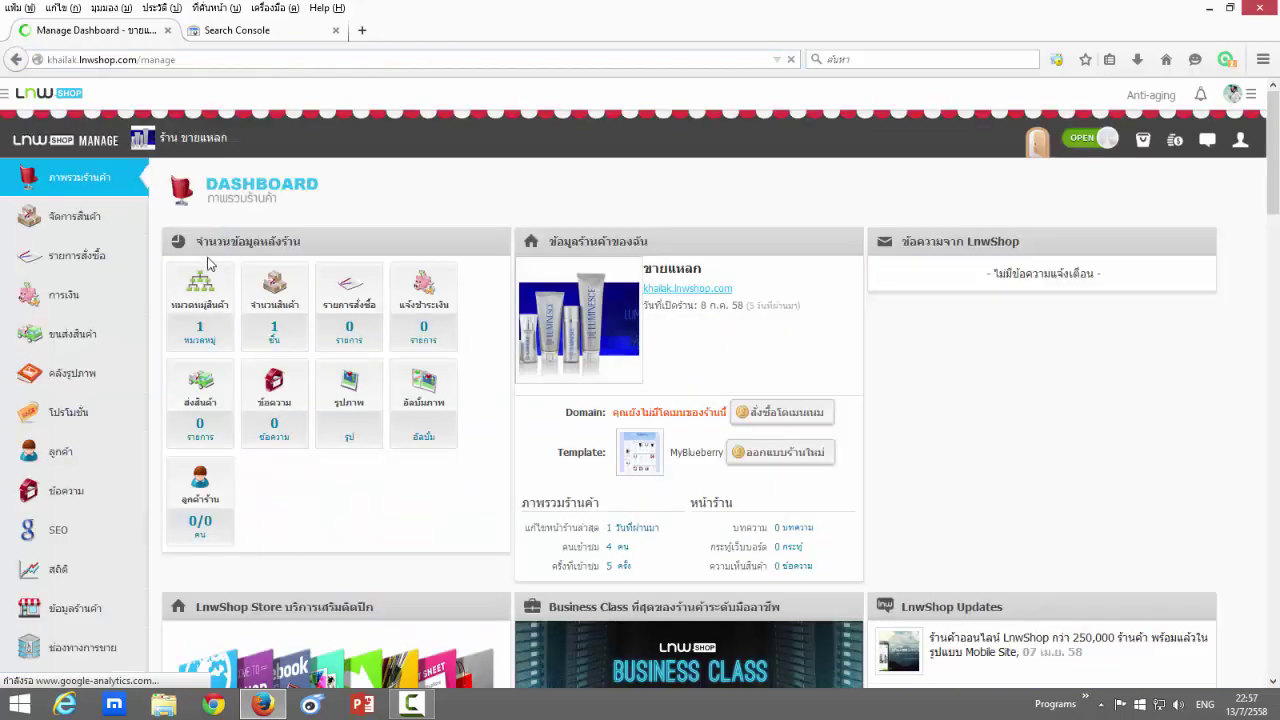
scroll(208, 263, "down", 3)
left_click(183, 304)
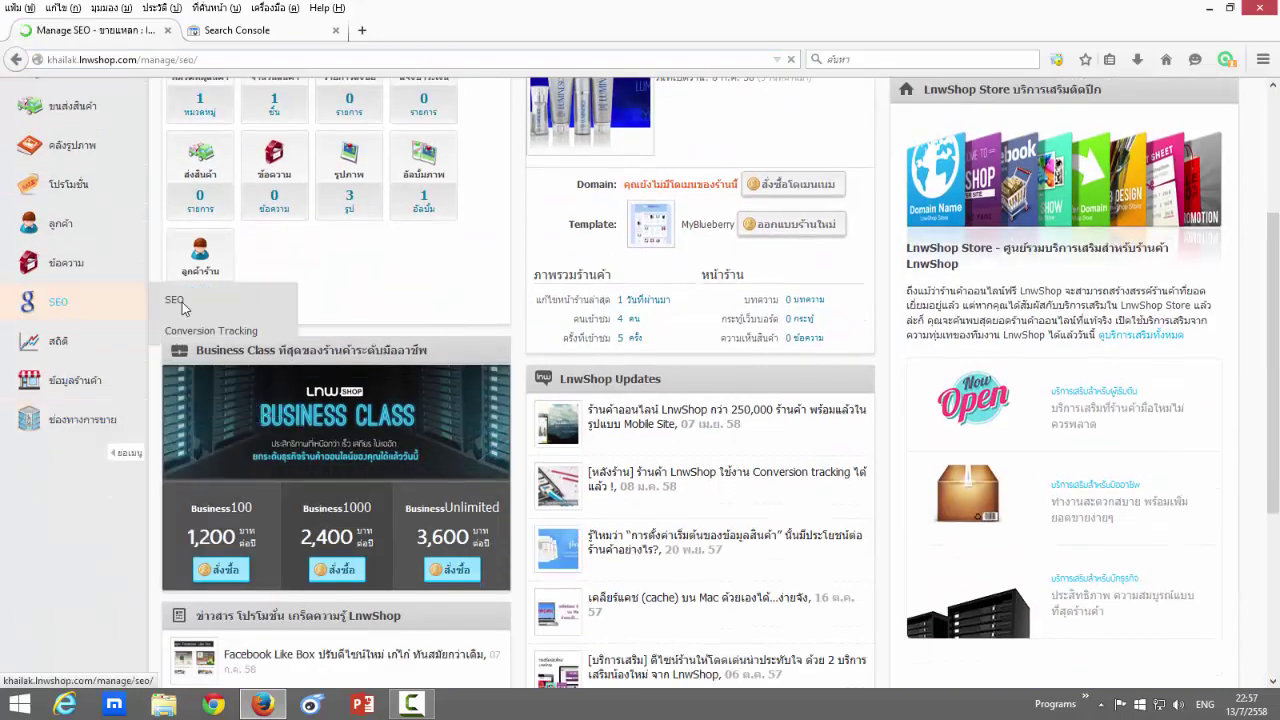
scroll(185, 305, "down", 3)
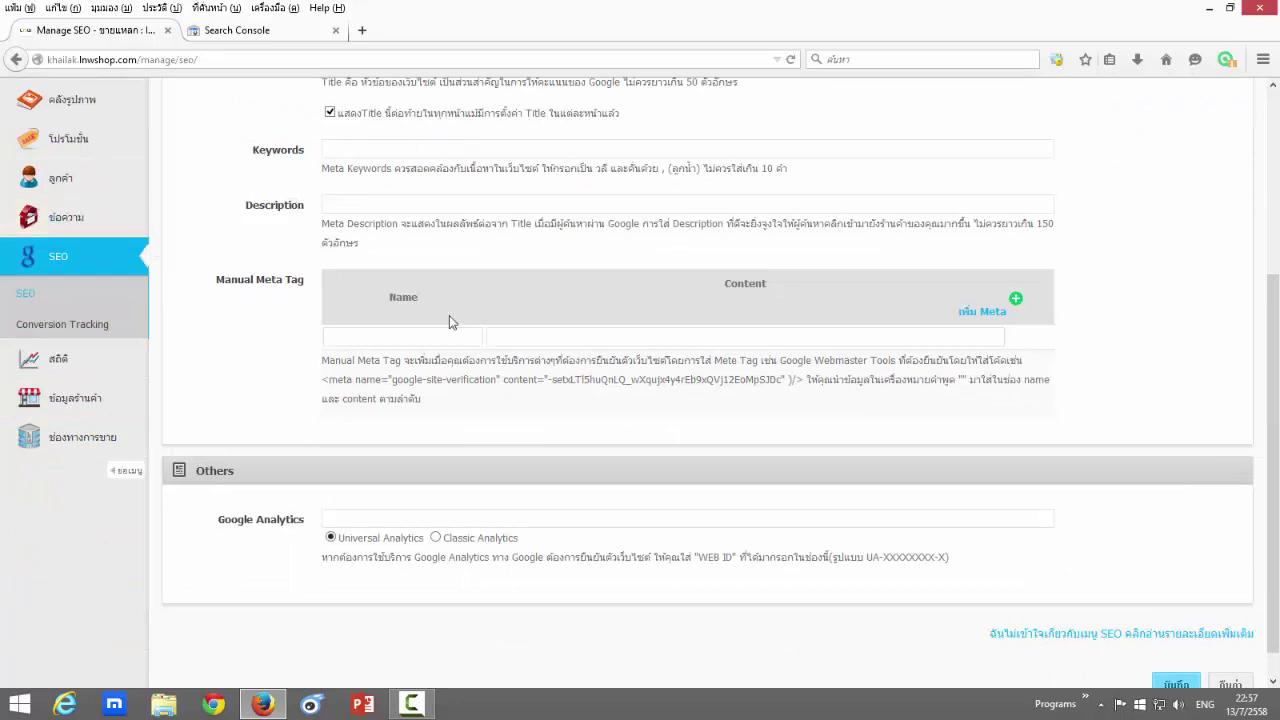
left_click(394, 337)
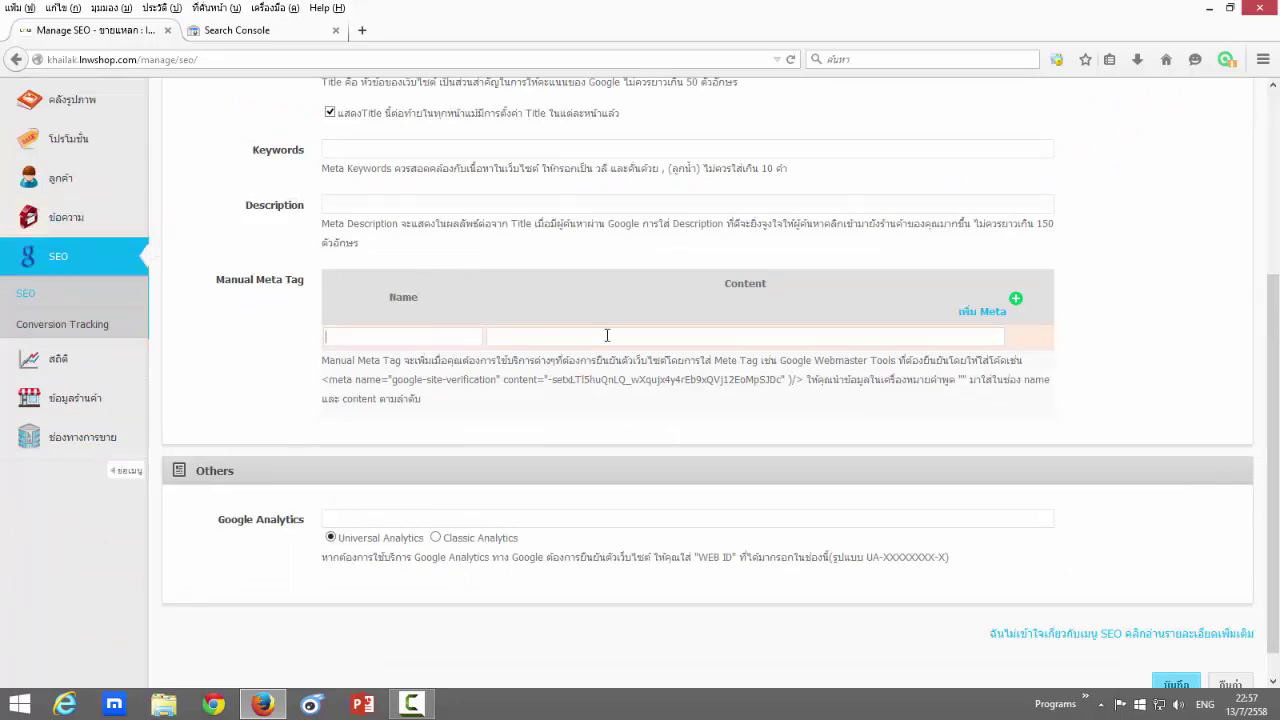
Step: Copy the complete HTML verification meta tag from Search Console and paste it into the browser's address field so parts can be selected
left_click(252, 33)
left_click(431, 350)
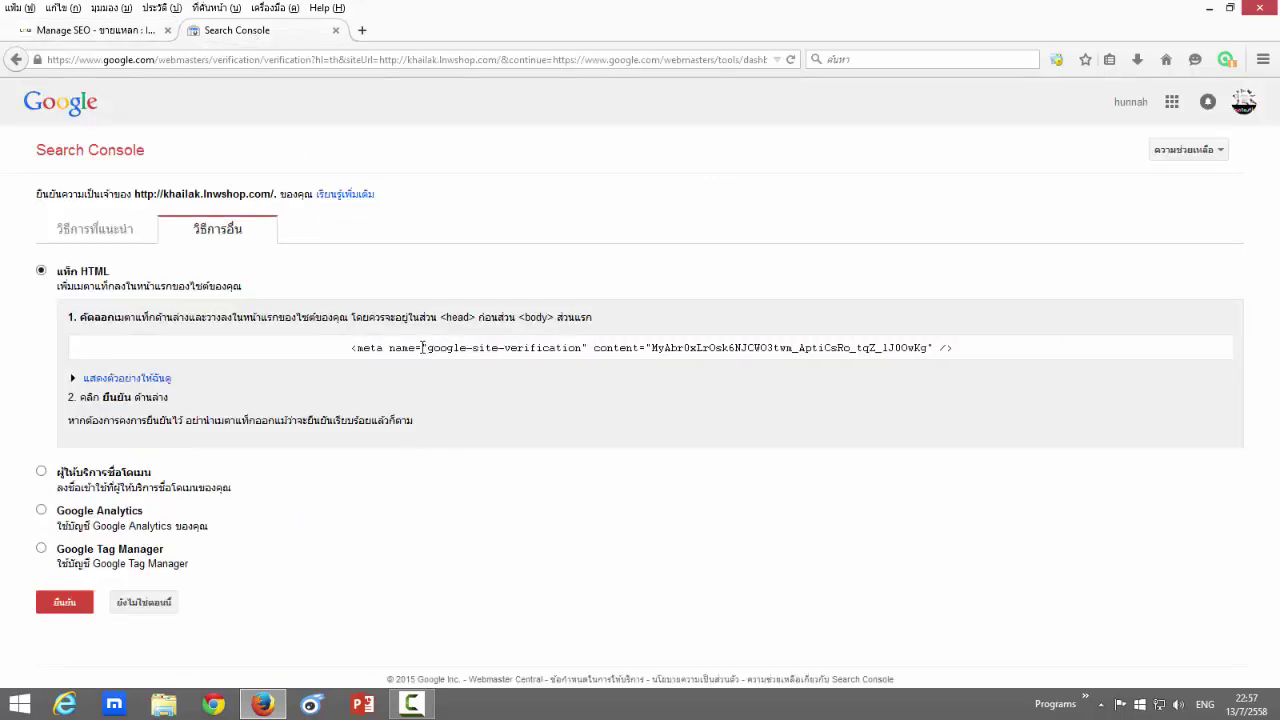
triple_click(437, 347)
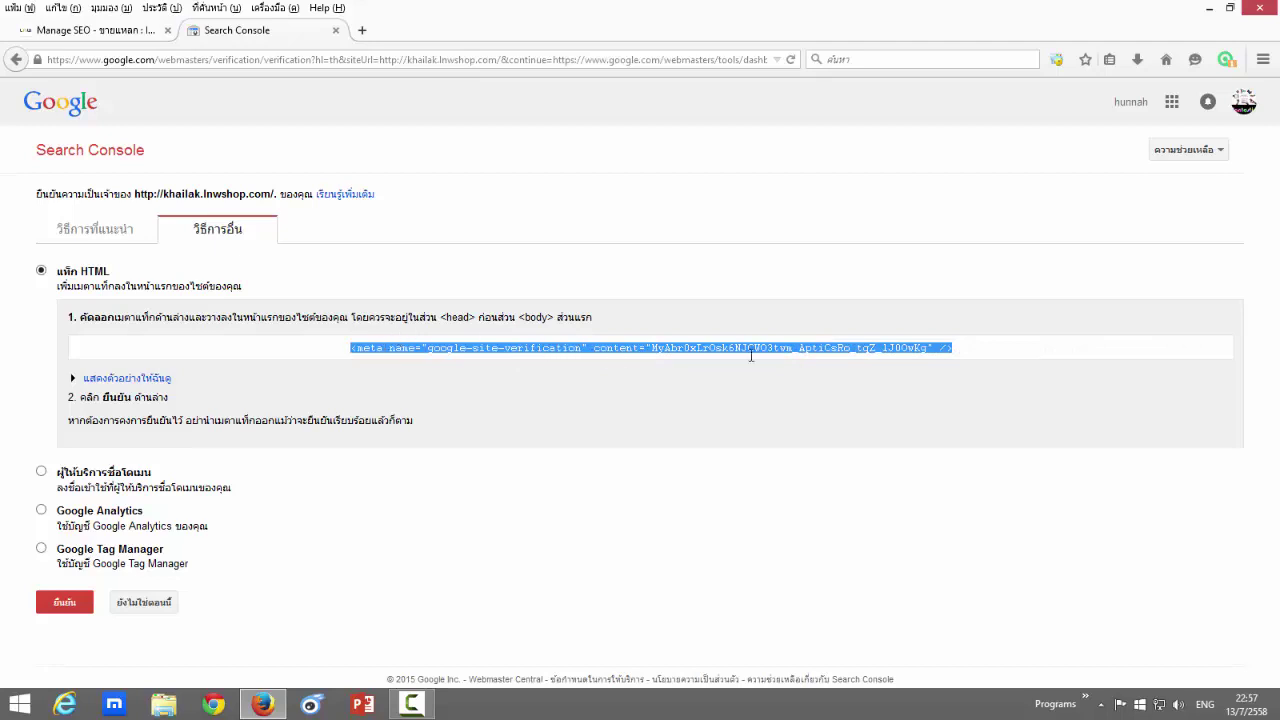
right_click(580, 351)
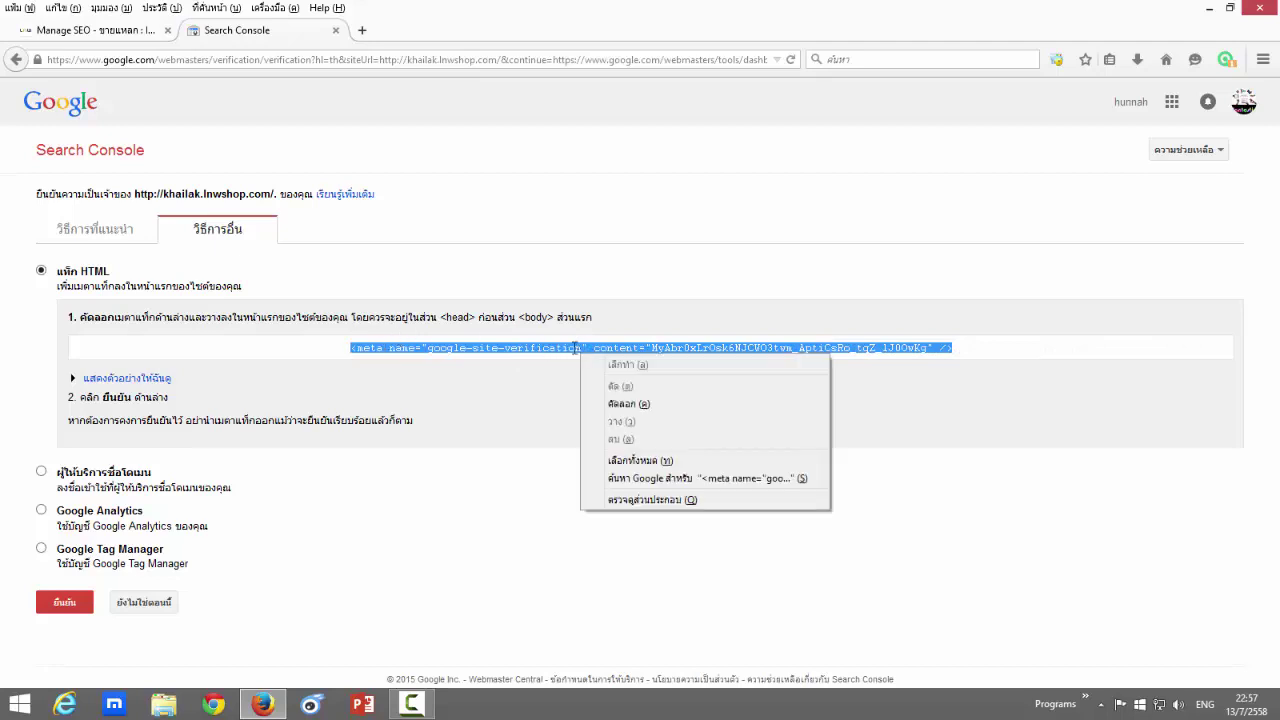
left_click(614, 403)
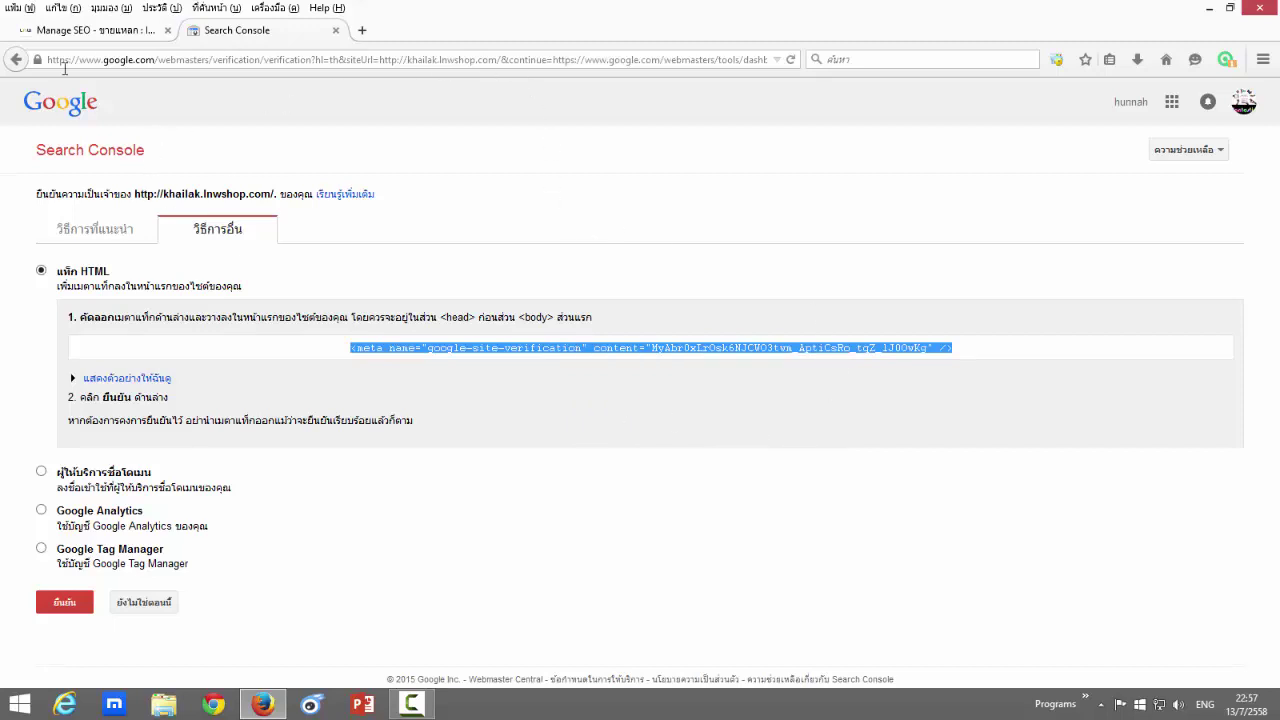
left_click(457, 60)
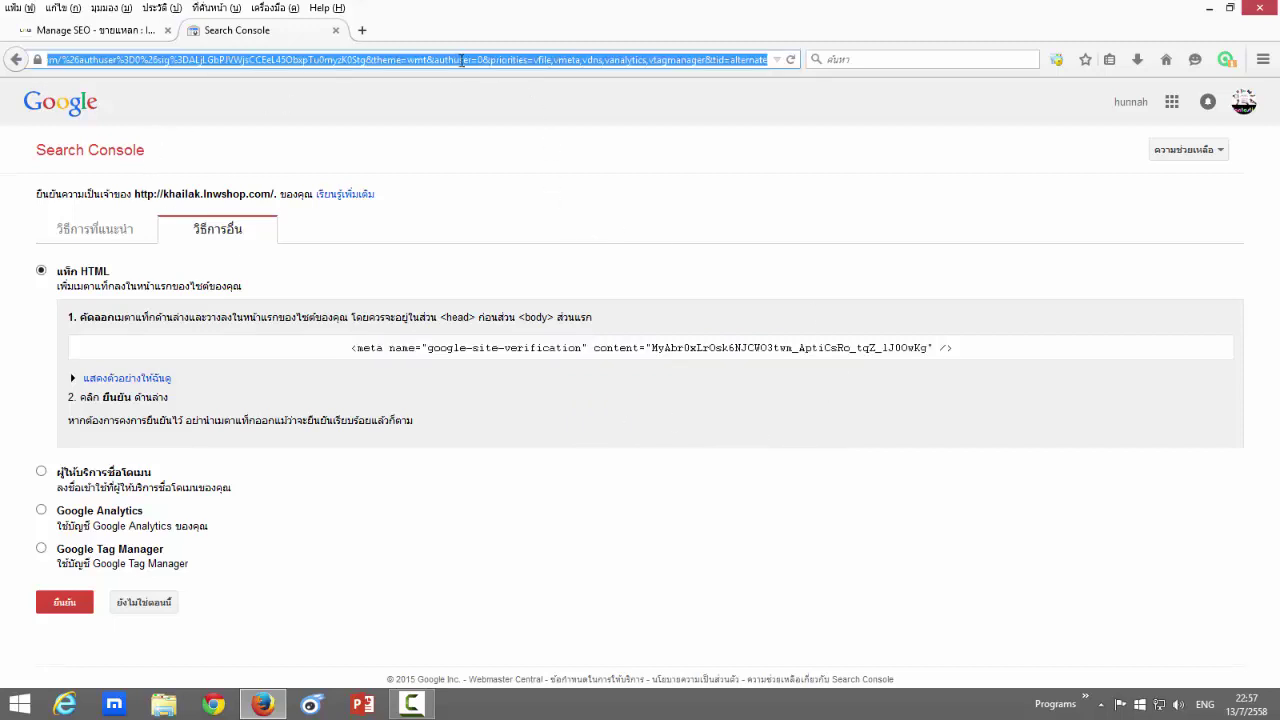
right_click(350, 58)
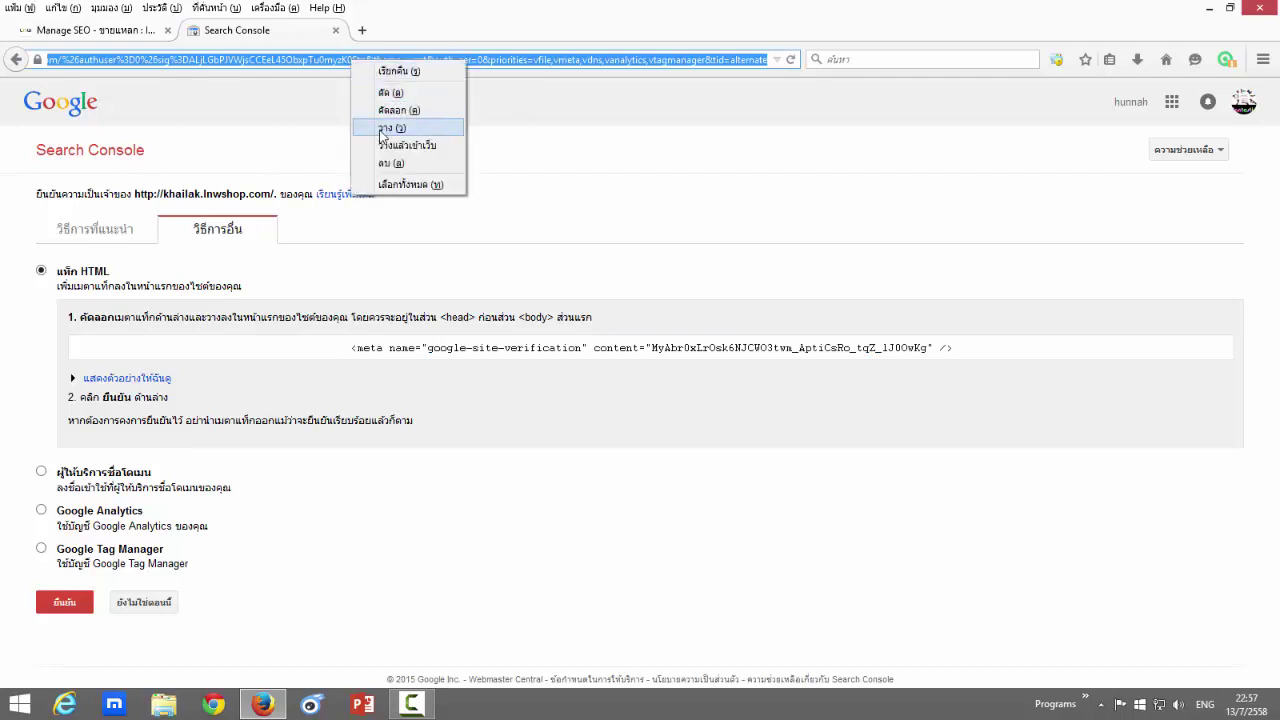
left_click(382, 130)
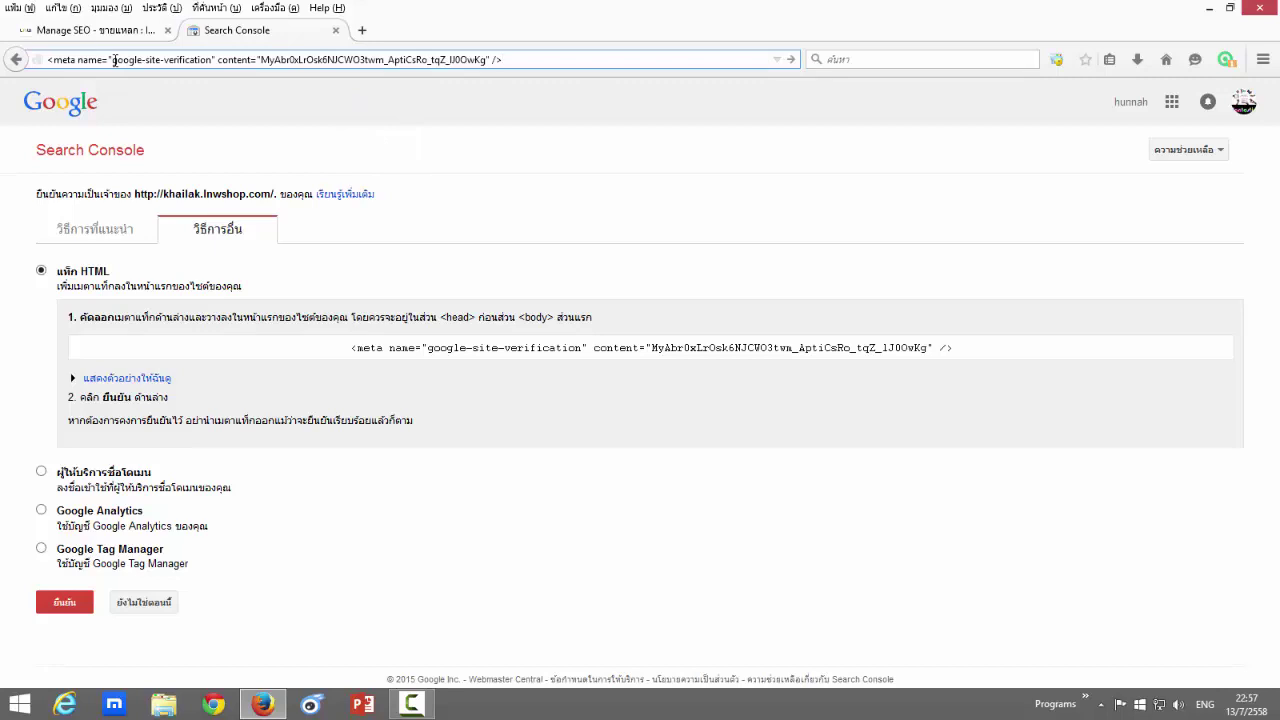
Step: Copy google-site-verification from the pasted tag and enter it as the Manual Meta Tag's Name in the shop's SEO settings
left_click_drag(114, 60, 212, 58)
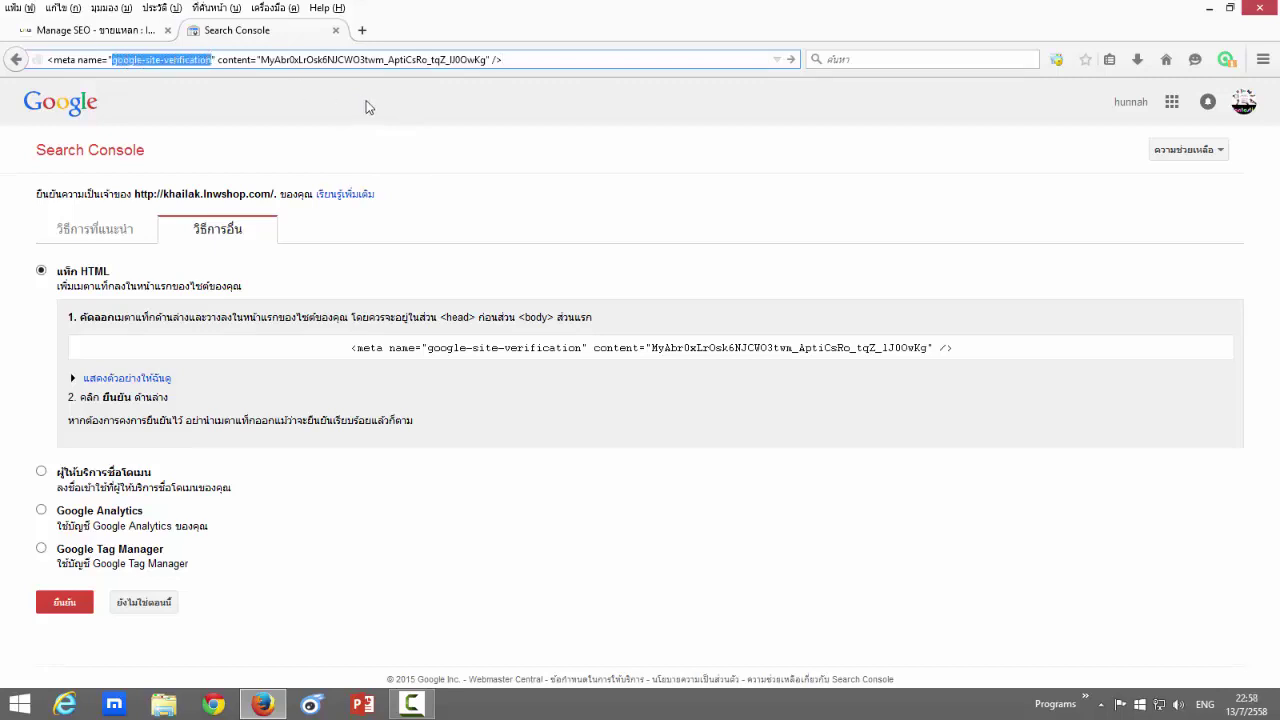
left_click(93, 31)
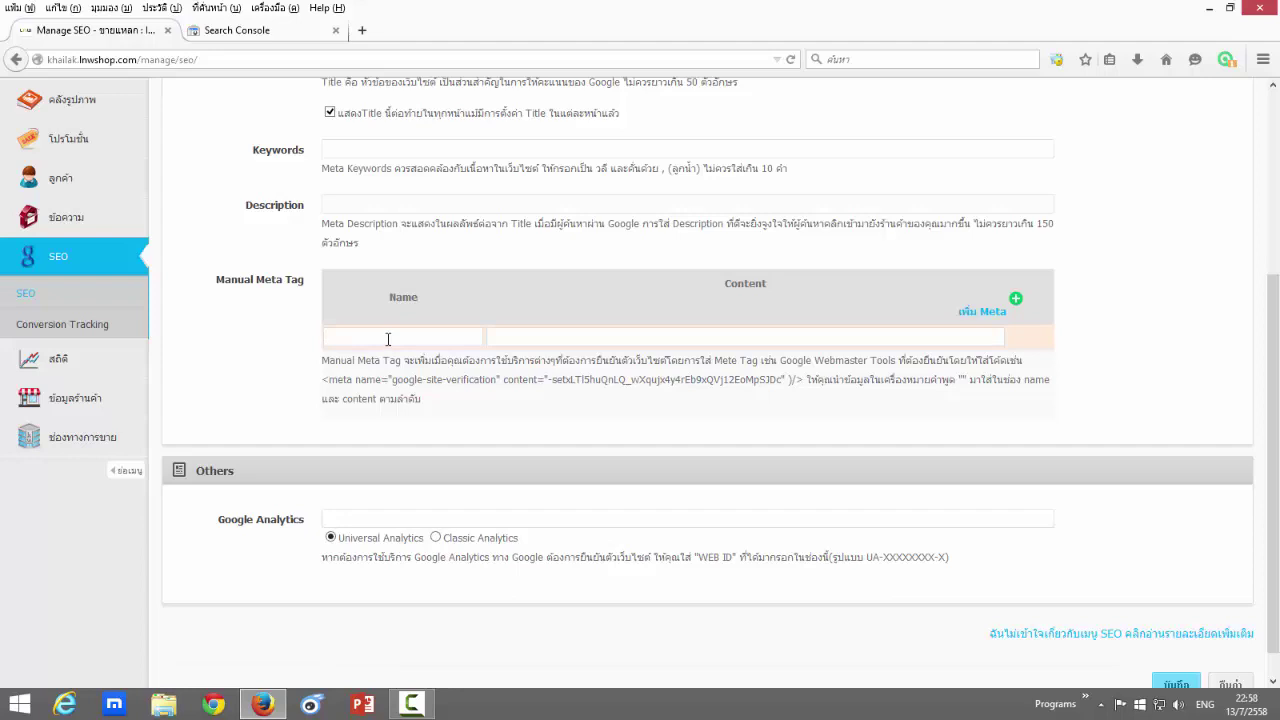
left_click(388, 339)
key("ctrl+v")
Step: Return to Search Console and copy a portion of the verification token from the tag's content attribute
left_click(258, 32)
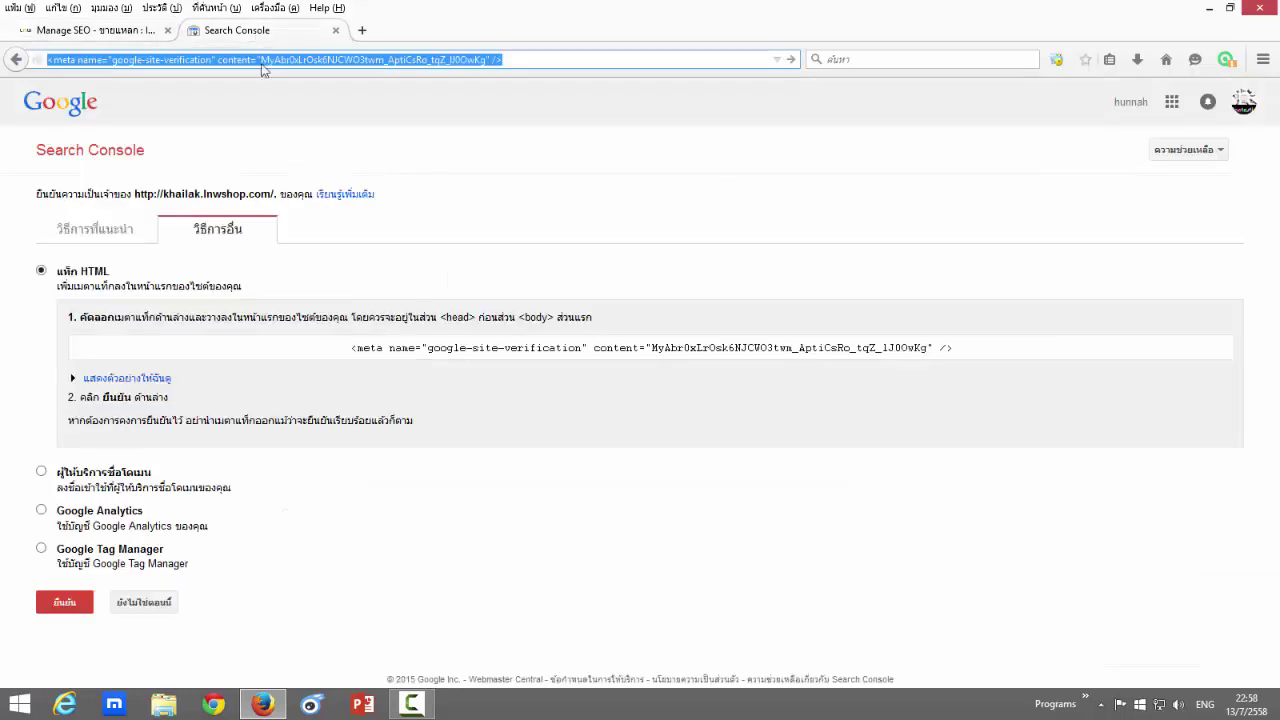
triple_click(652, 350)
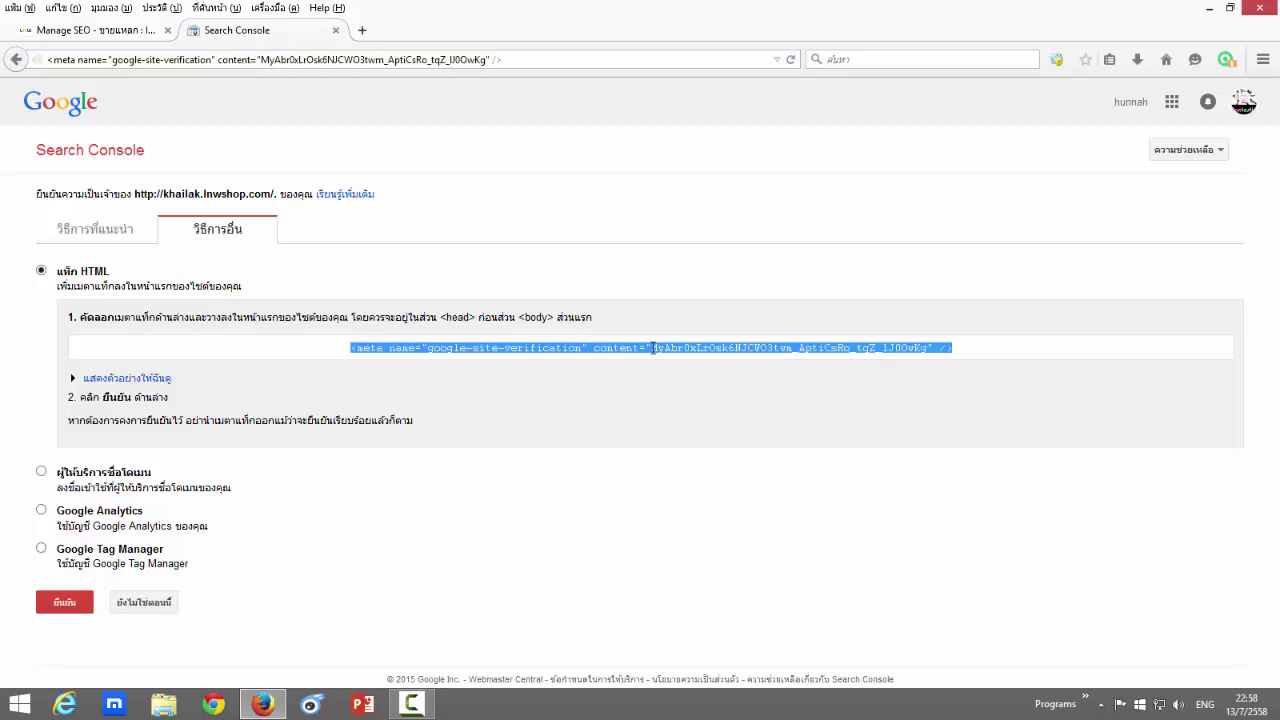
left_click(658, 350)
triple_click(663, 350)
left_click(286, 59)
left_click(296, 59)
left_click_drag(295, 59, 352, 59)
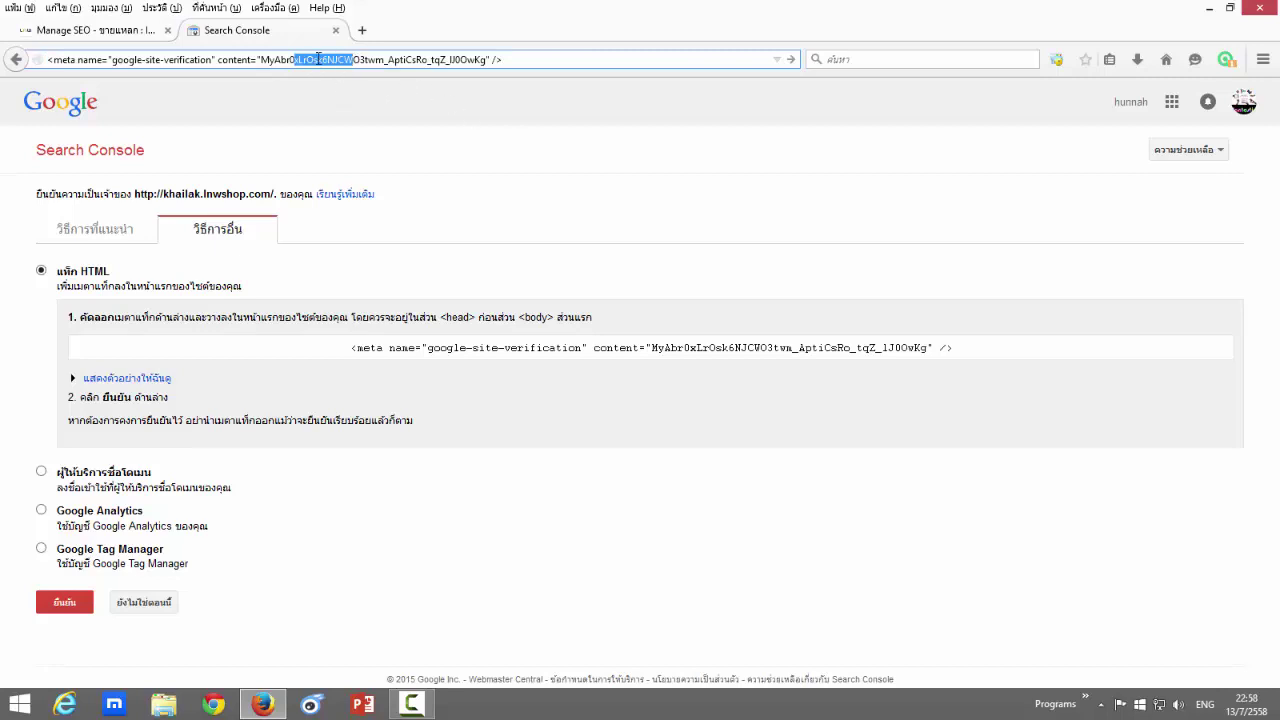
Step: Paste the copied token portion into the Manual Meta Tag's Content field and save the shop's SEO settings
left_click(80, 31)
left_click(650, 341)
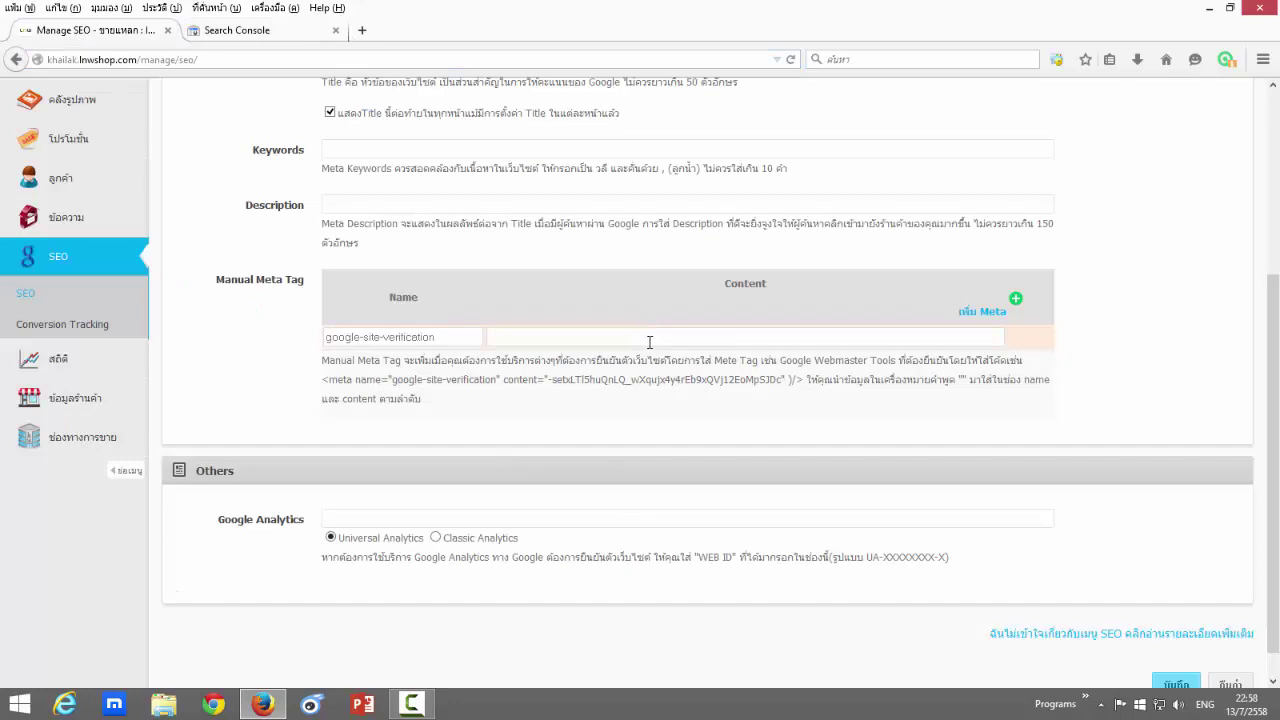
key("ctrl+v")
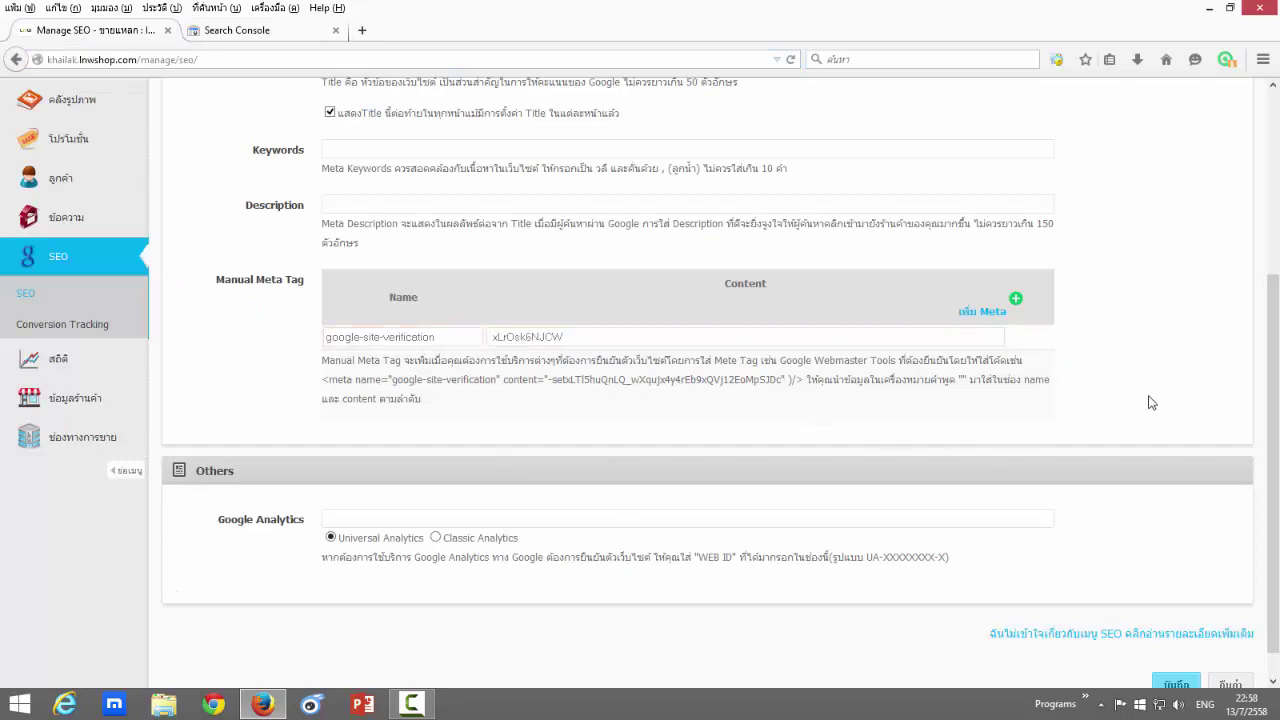
scroll(1140, 520, "down", 2)
left_click(1174, 653)
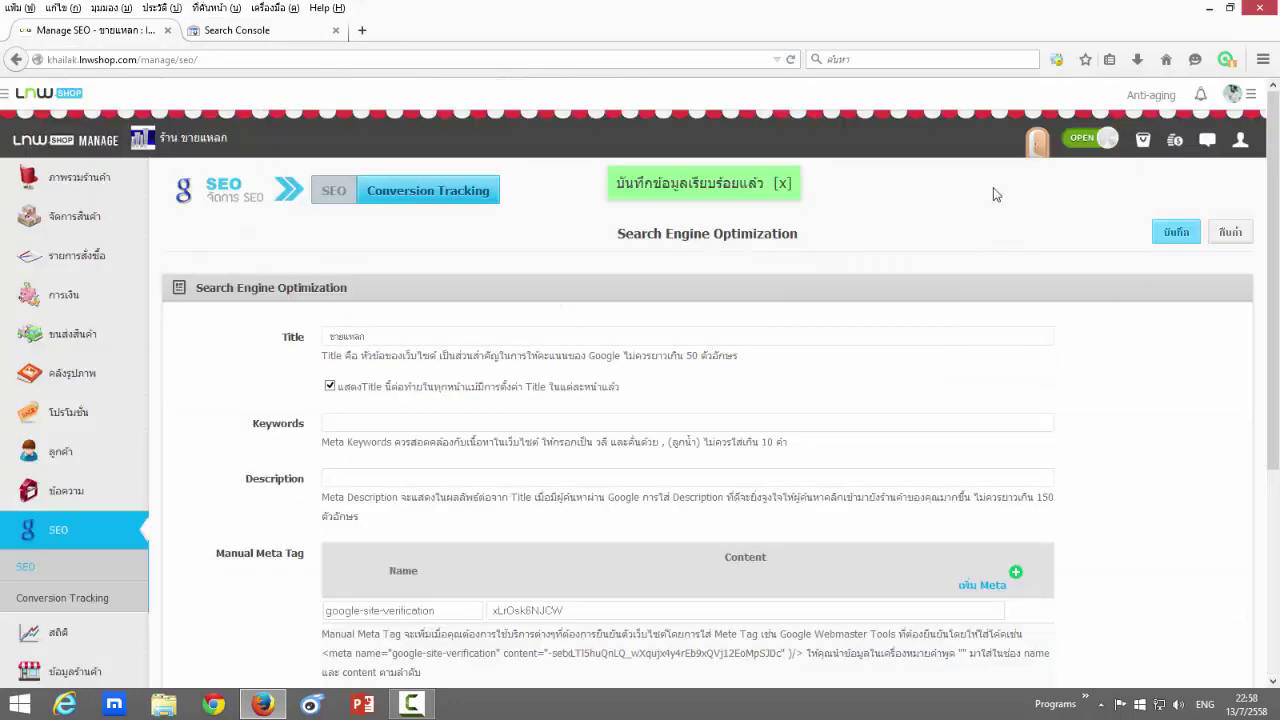
scroll(617, 403, "down", 3)
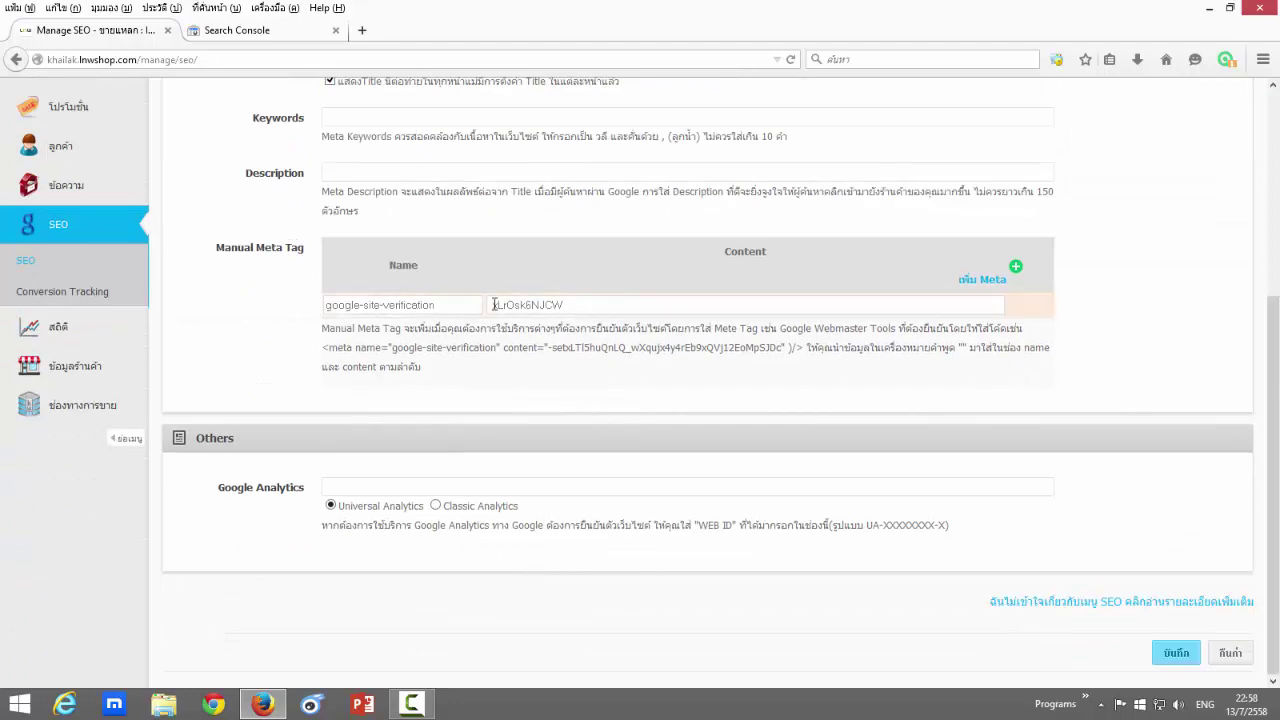
left_click(250, 32)
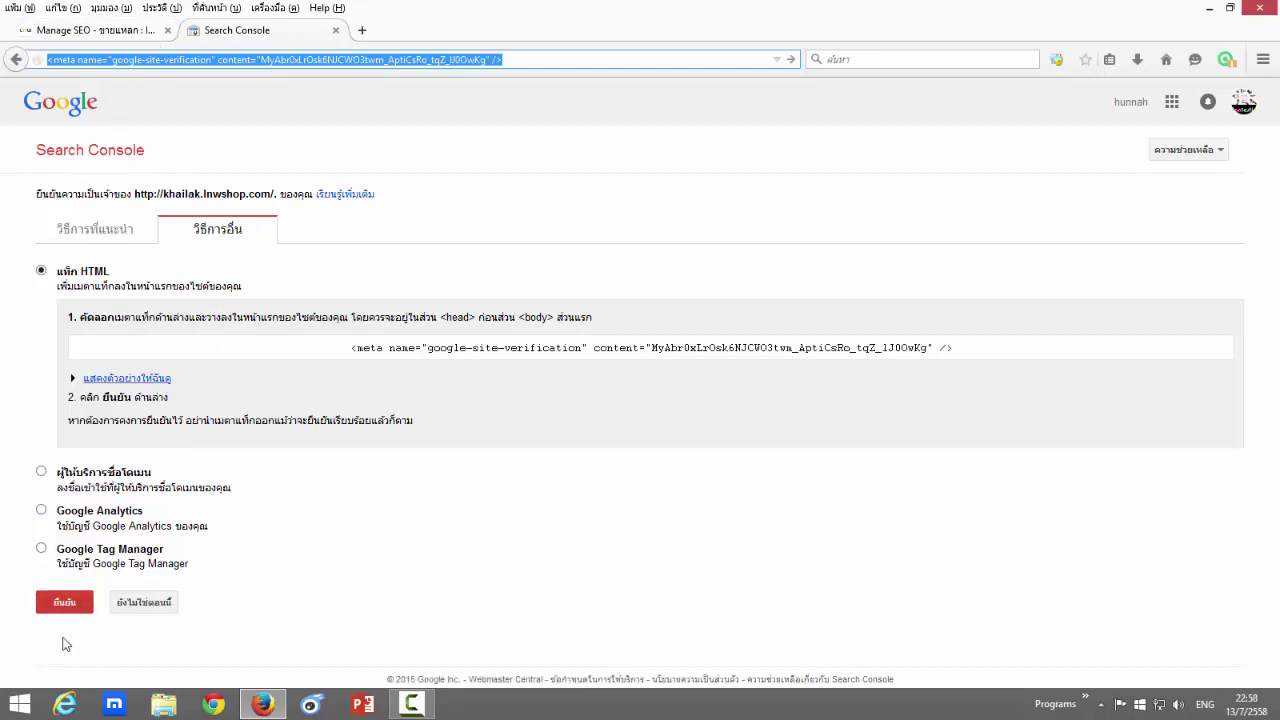
left_click(65, 610)
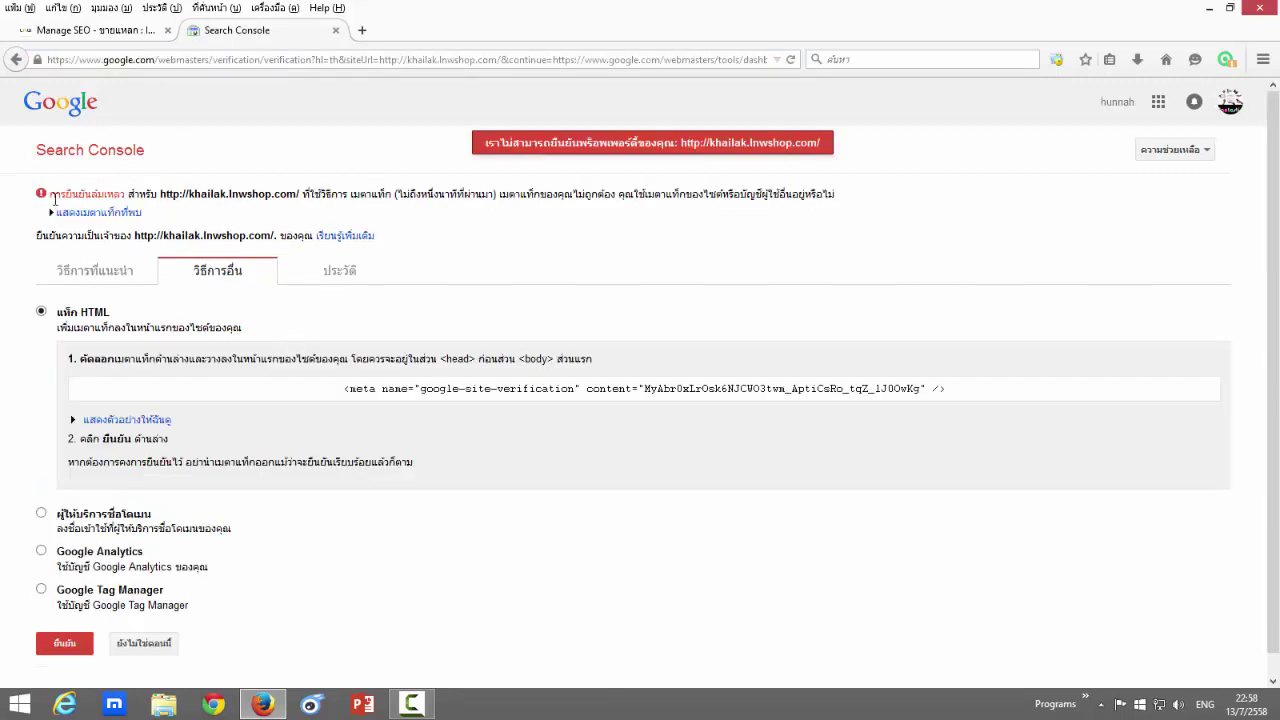
left_click_drag(49, 194, 124, 194)
left_click(155, 194)
left_click_drag(681, 197, 820, 195)
left_click(700, 268)
Step: Copy the meta tag into the browser's address field again and copy the entire verification token between its content quotes
left_click(576, 397)
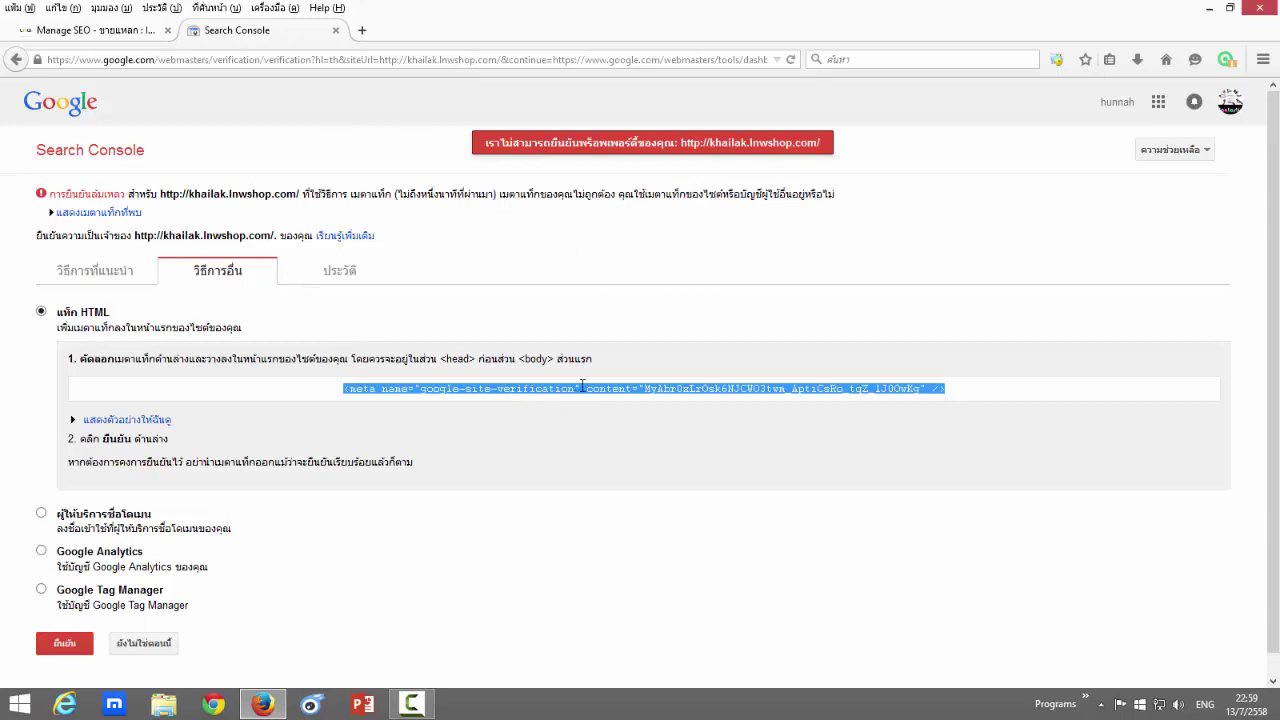
left_click(303, 60)
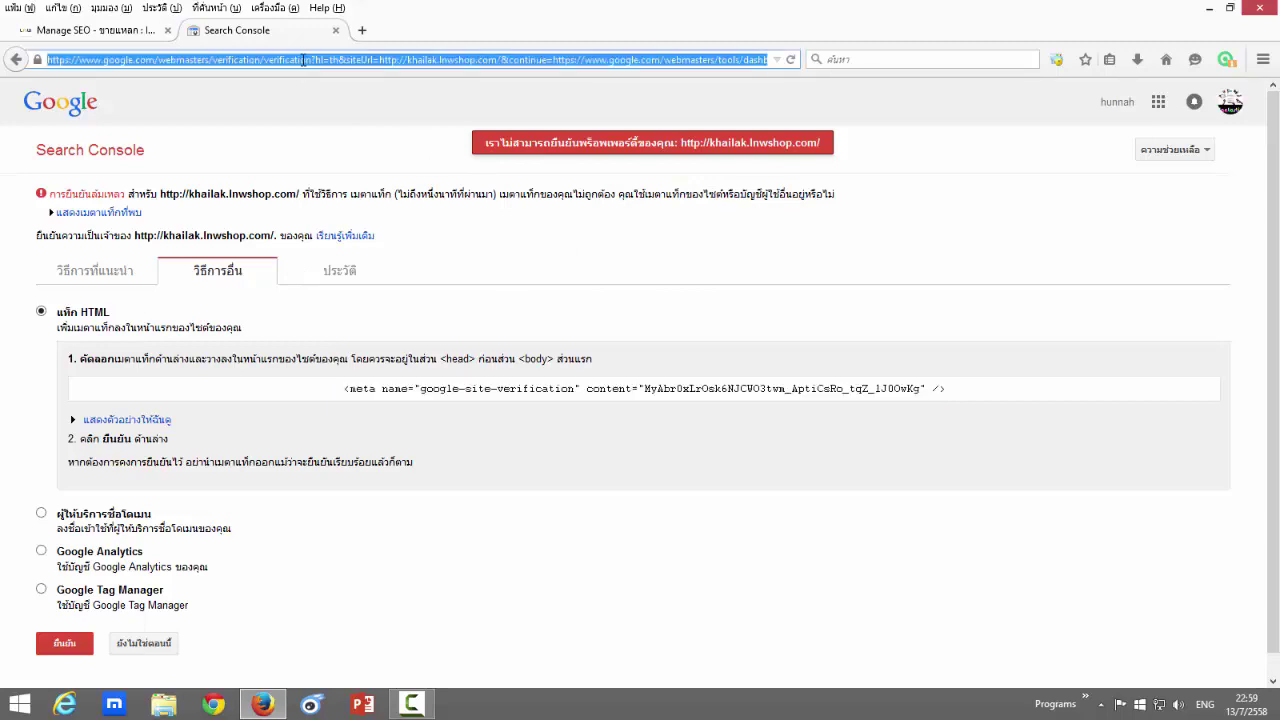
key("ctrl+v")
left_click(262, 60)
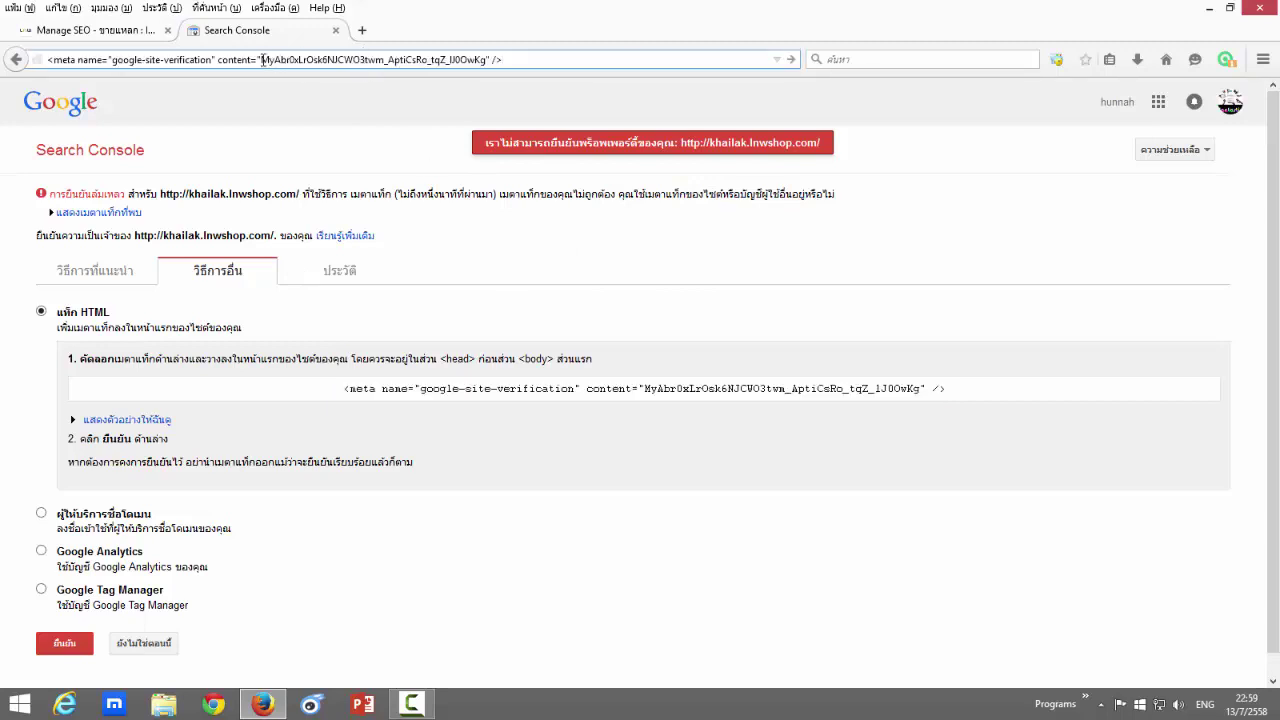
left_click_drag(262, 60, 270, 60)
left_click_drag(262, 60, 485, 60)
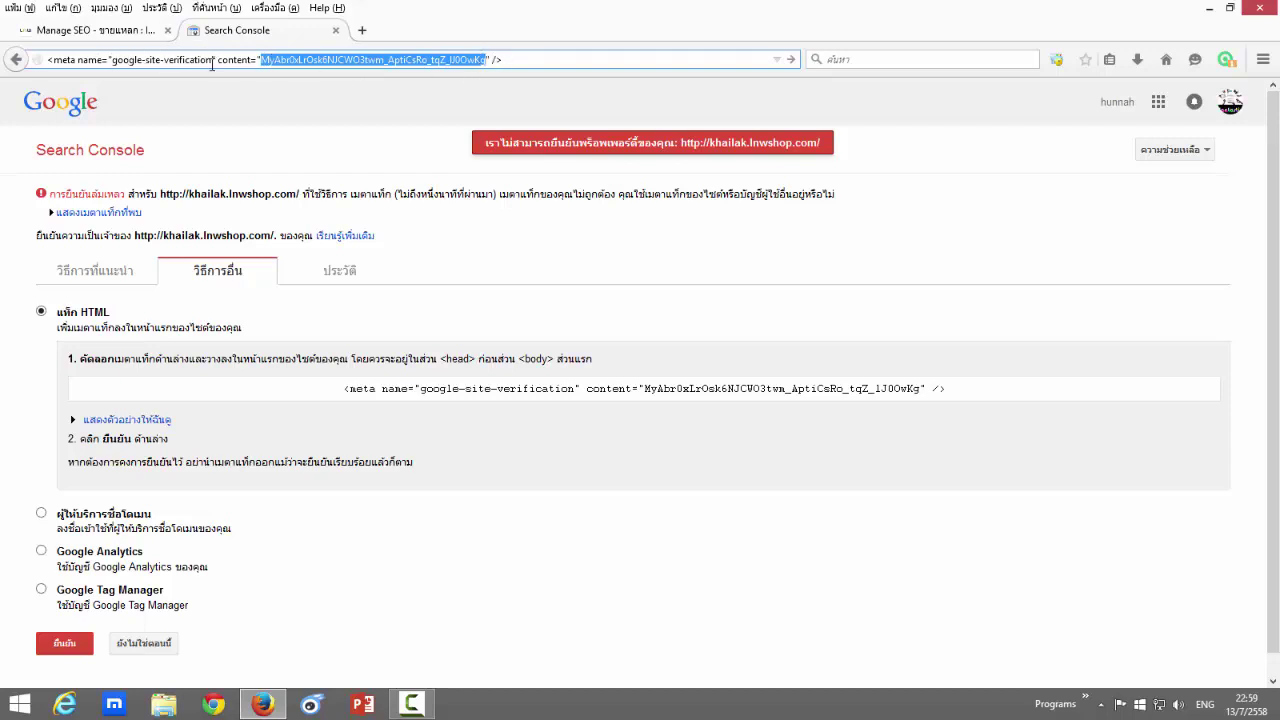
Step: Replace the Manual Meta Tag's Content value with the full verification token and save the shop's SEO settings
left_click(105, 33)
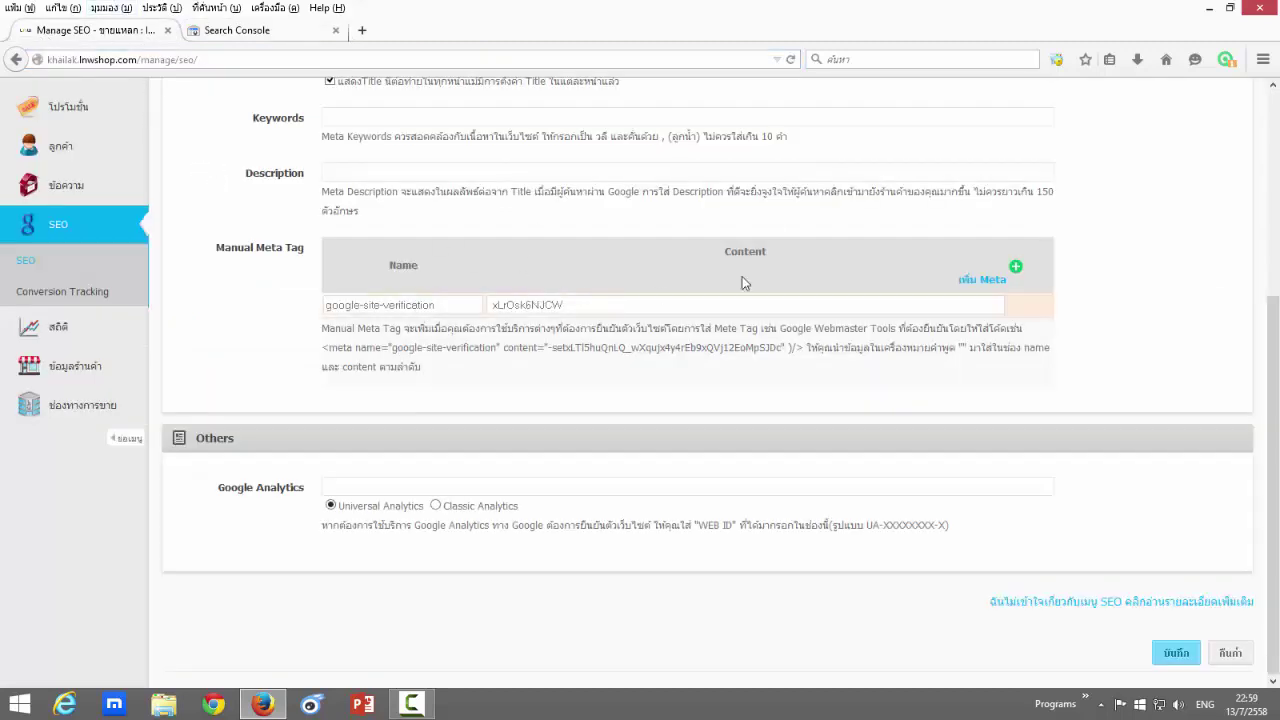
key("ctrl+a")
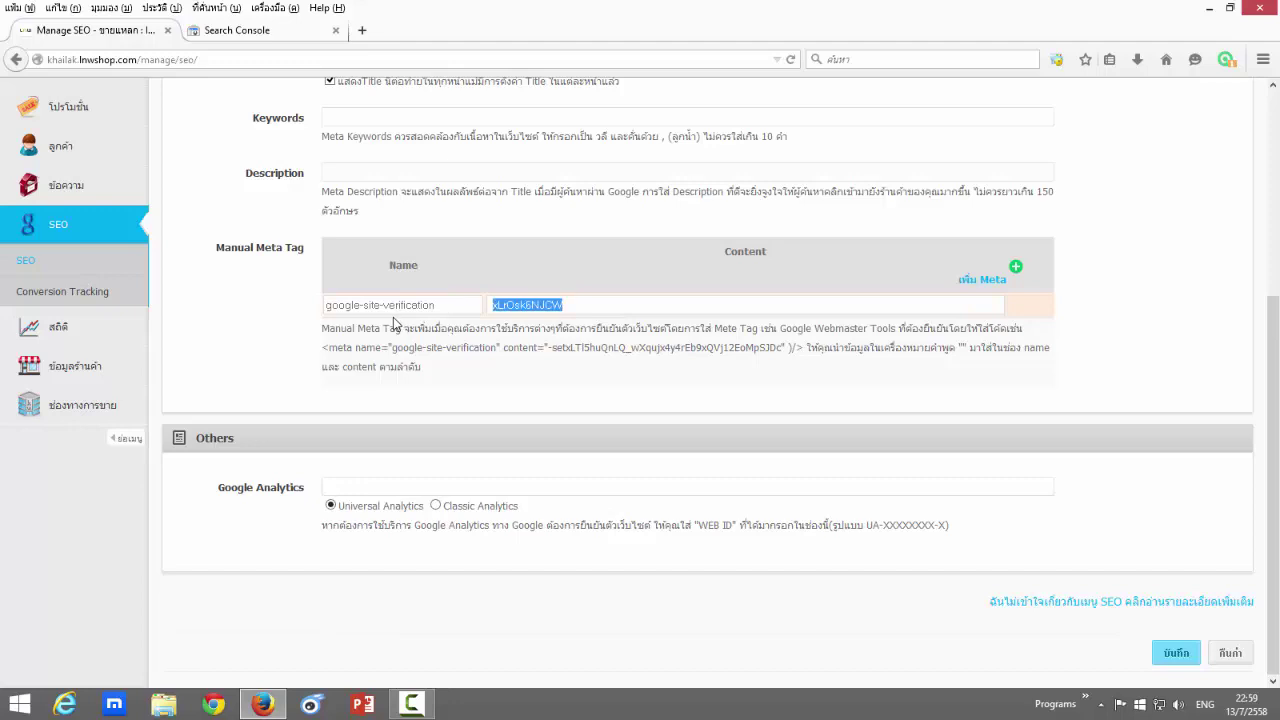
key("ctrl+v")
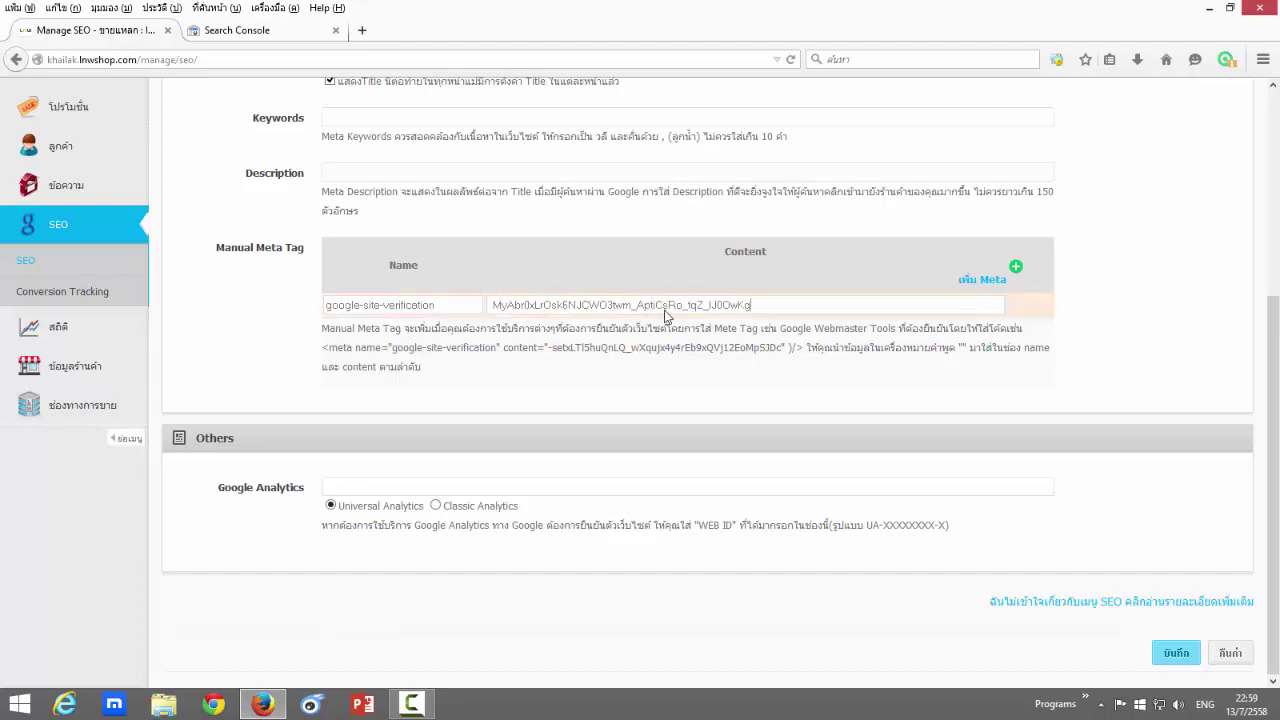
left_click(1175, 655)
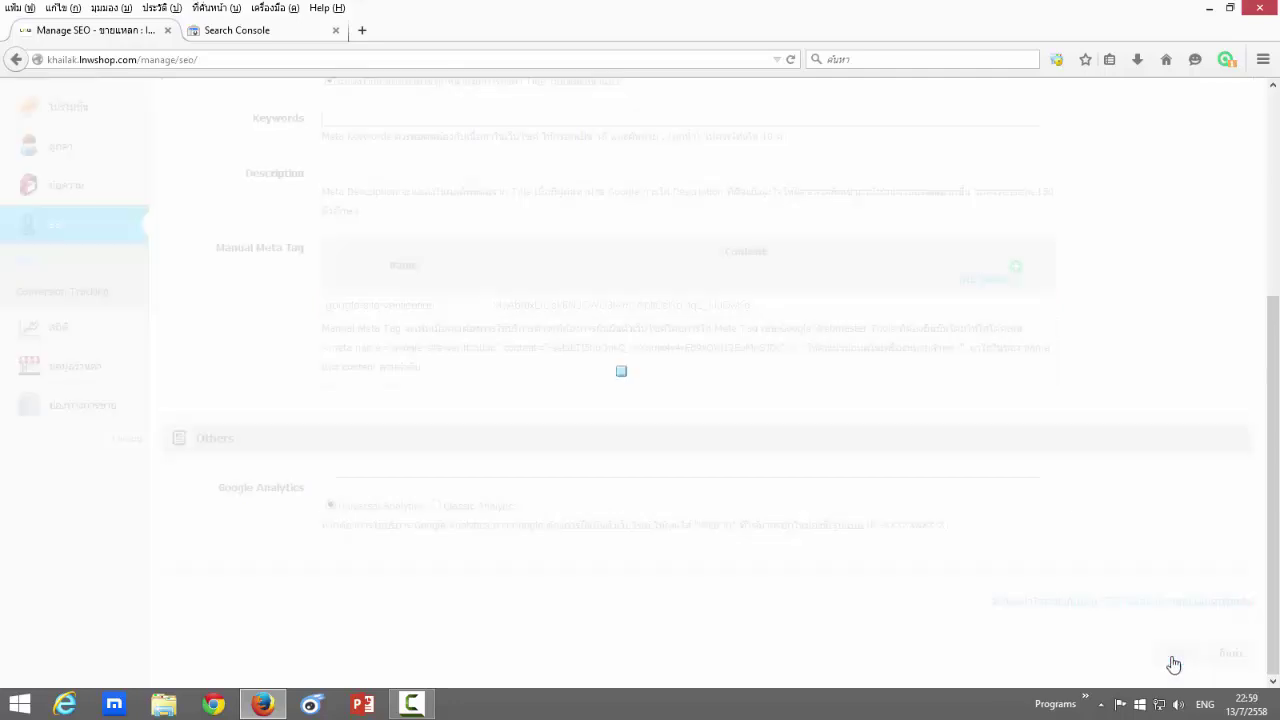
scroll(425, 312, "down", 2)
scroll(425, 312, "down", 3)
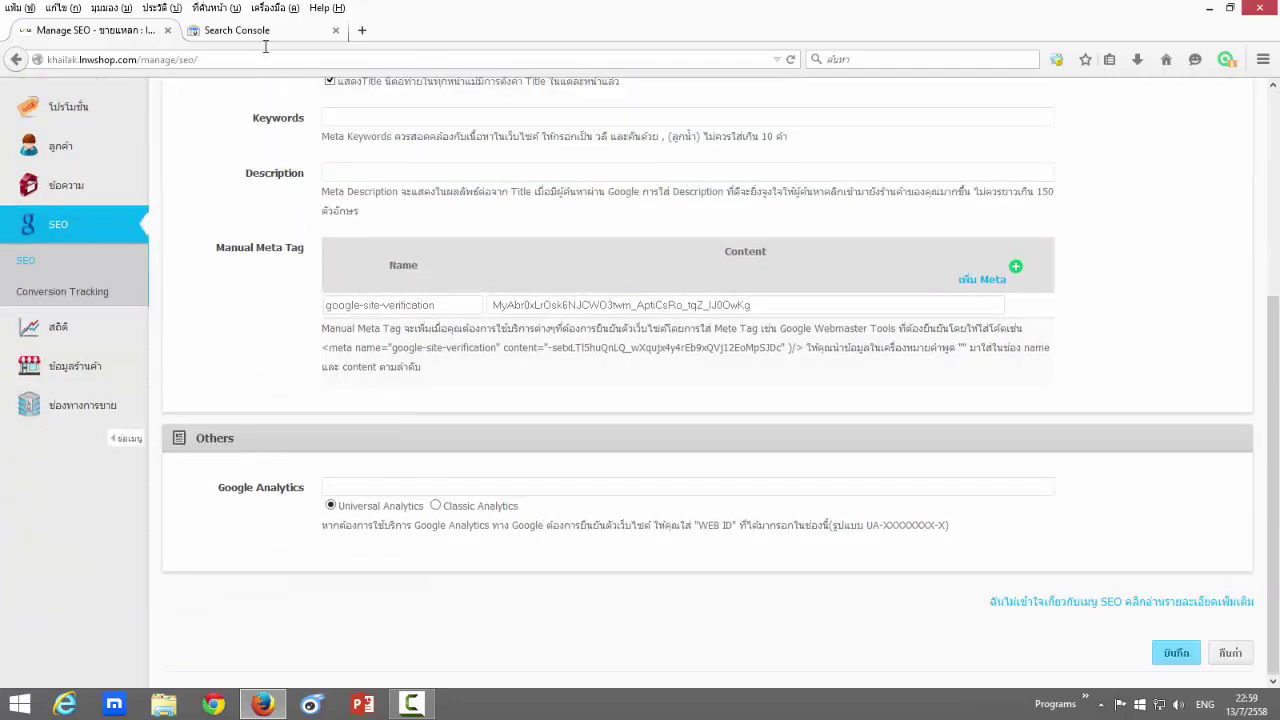
left_click(225, 38)
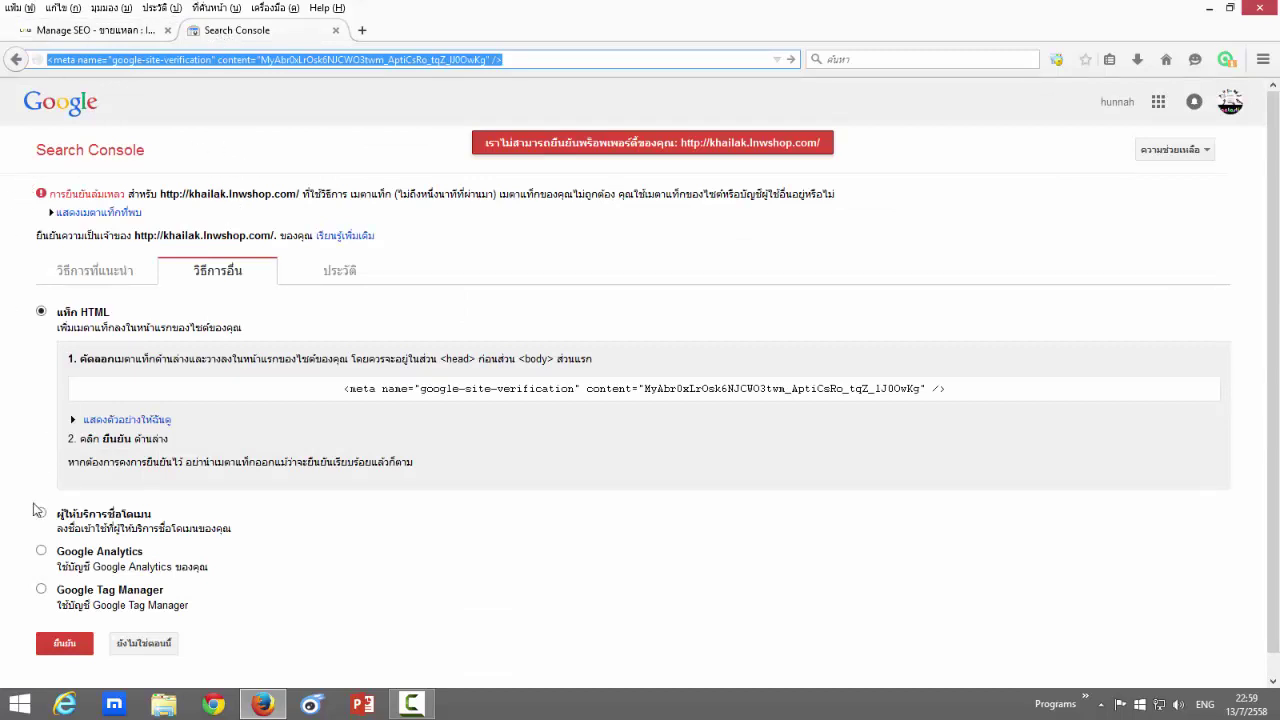
left_click(56, 648)
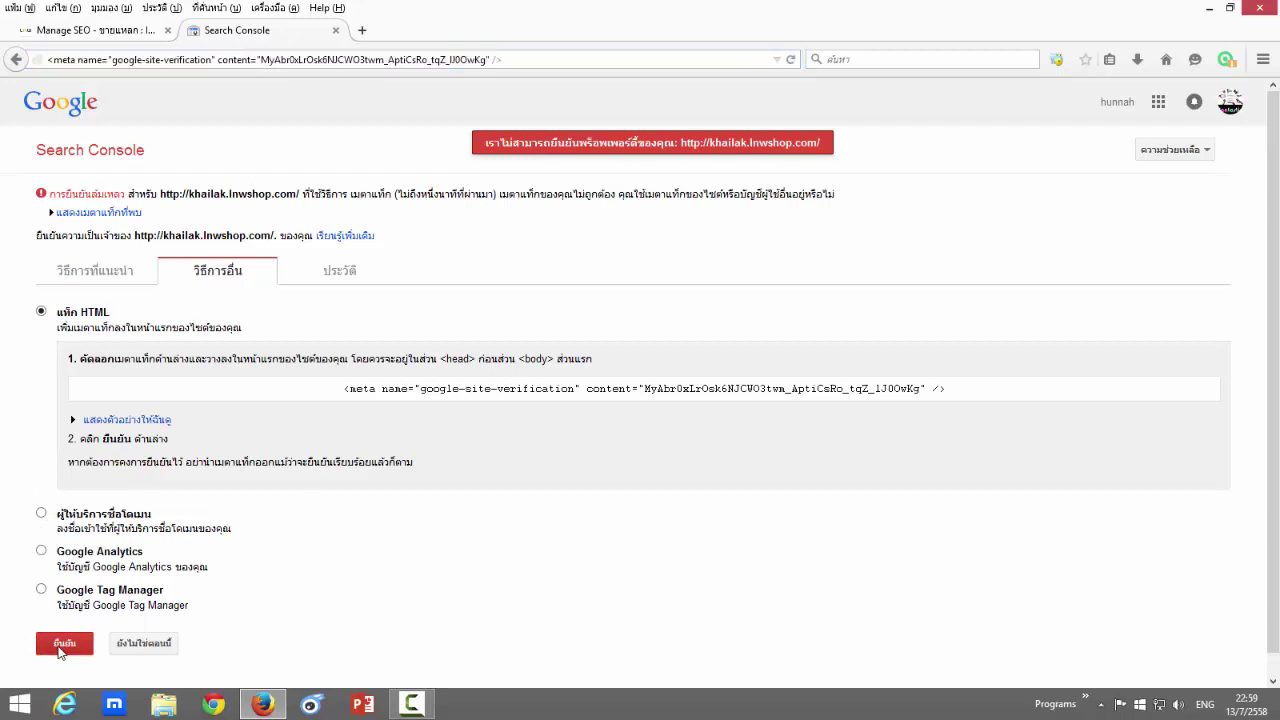
left_click(60, 648)
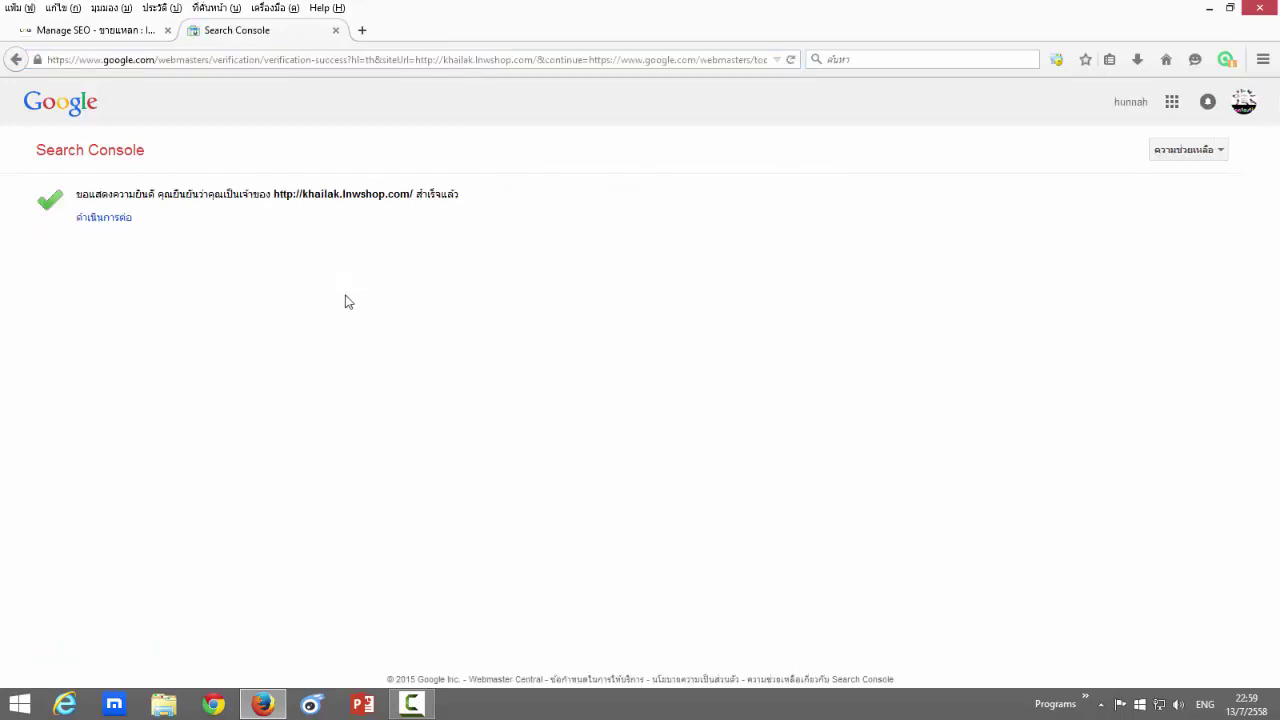
left_click_drag(79, 193, 182, 198)
left_click(167, 194)
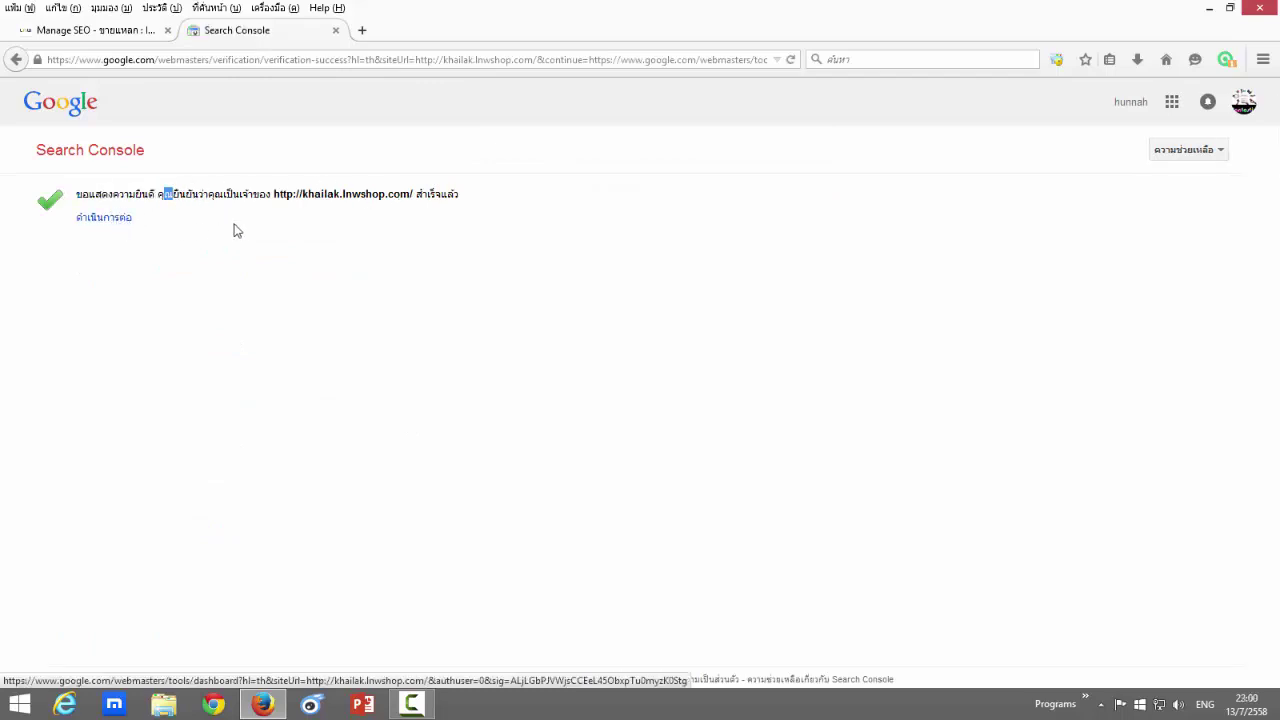
left_click(103, 219)
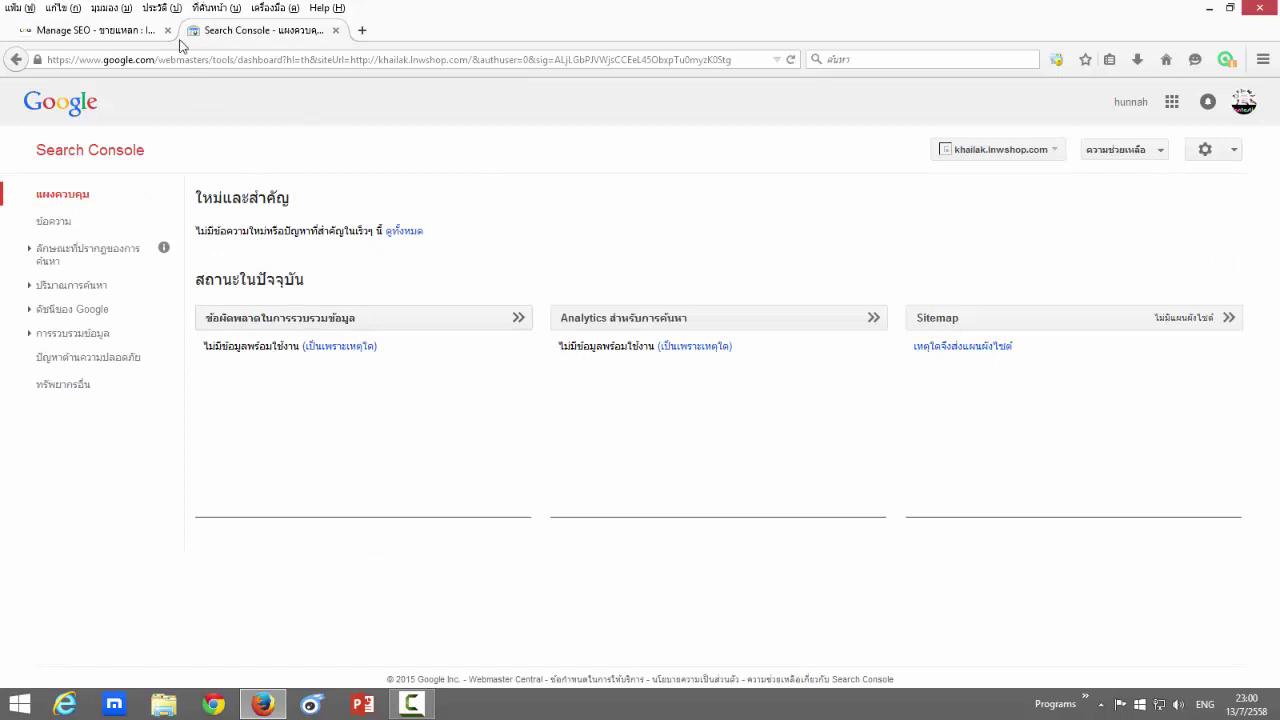
Step: Review the saved Manual Meta Tag in the shop's SEO settings alongside the khailak.lnwshop.com dashboard in Search Console
left_click(150, 30)
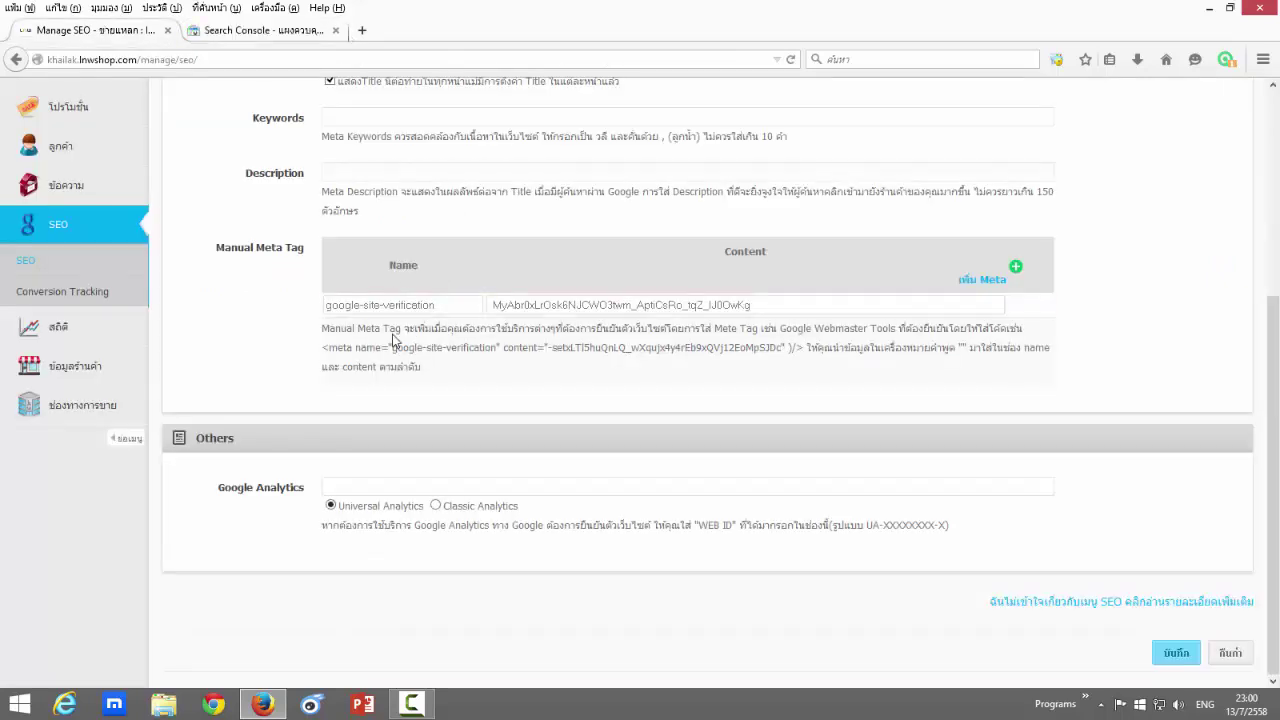
scroll(434, 297, "up", 3)
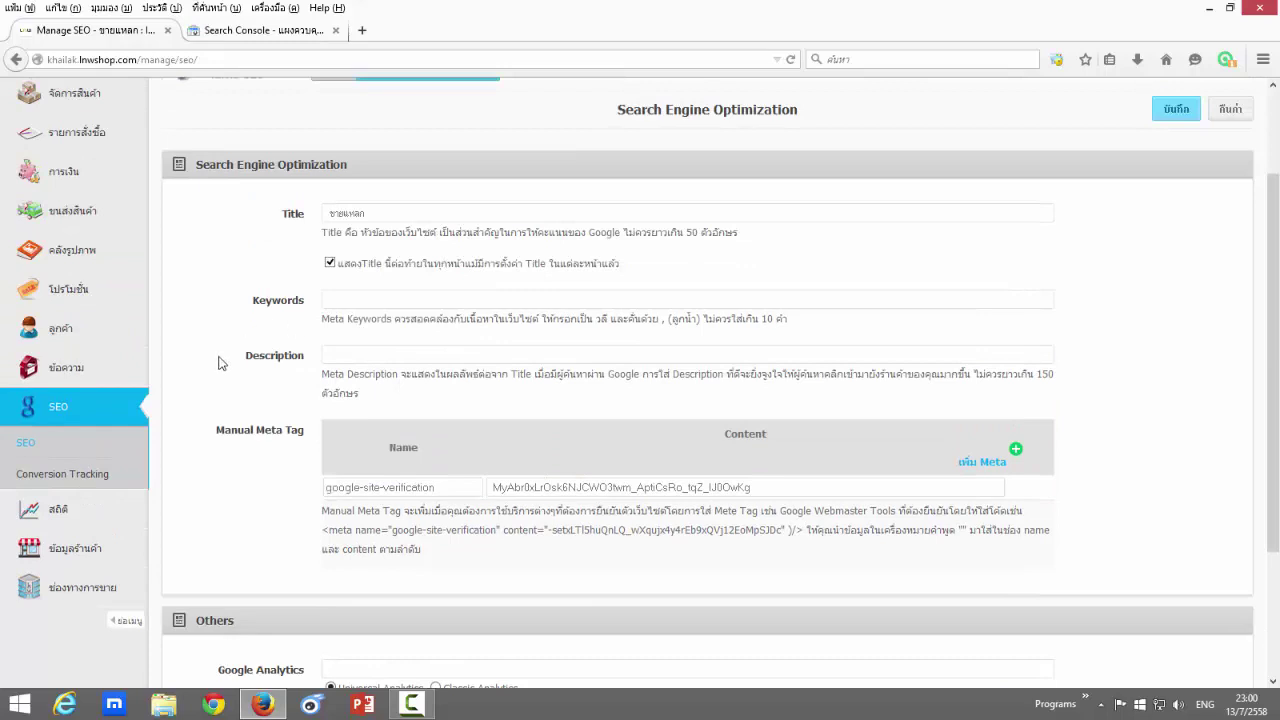
left_click(248, 31)
left_click(134, 31)
left_click(255, 33)
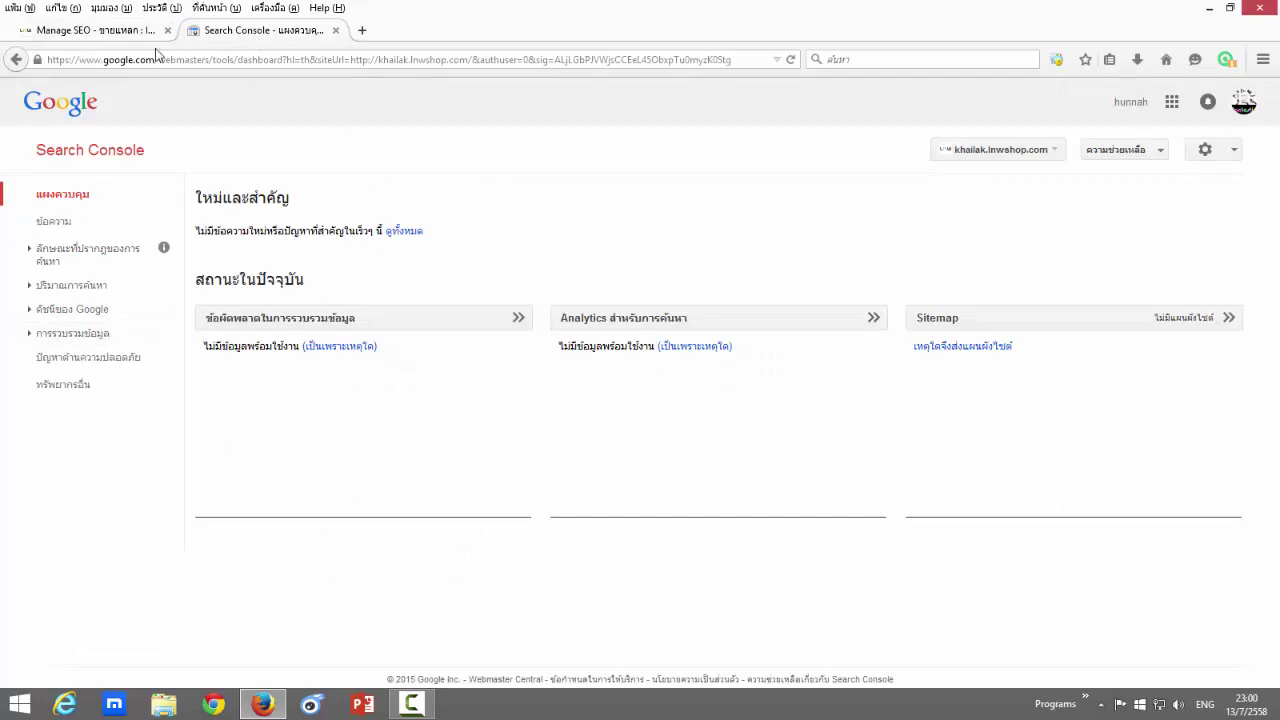
Step: Return to the shop's SEO settings and open the khailak.lnwshop.com storefront from there
left_click(119, 32)
left_click(211, 32)
left_click(130, 33)
scroll(229, 203, "up", 3)
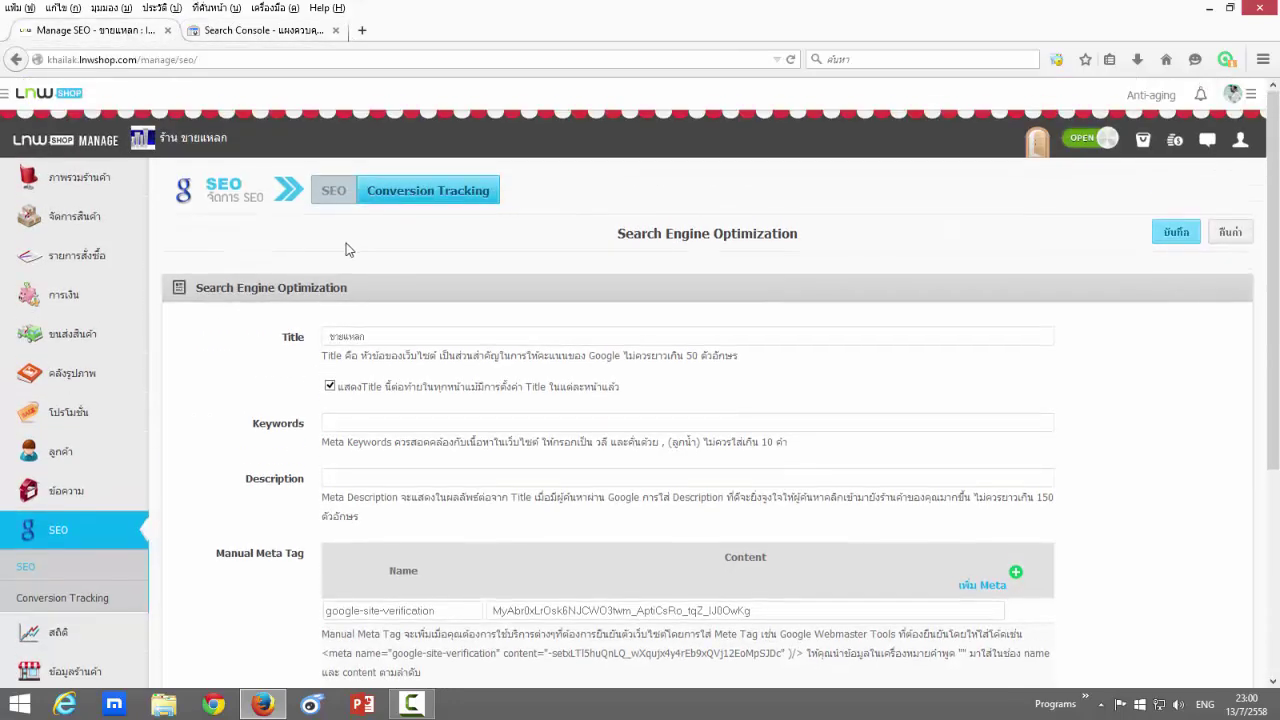
left_click(188, 140)
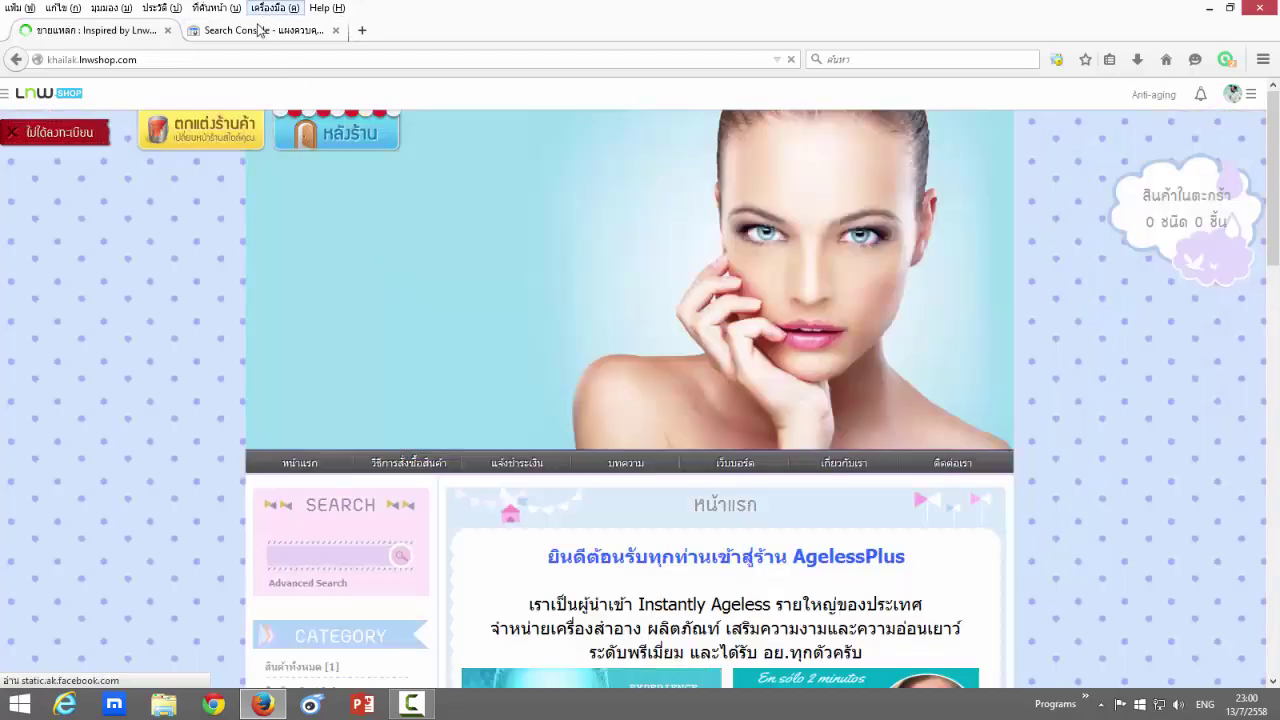
Step: Show the Content Keywords report under Google Index for khailak.lnwshop.com in Search Console
left_click(254, 38)
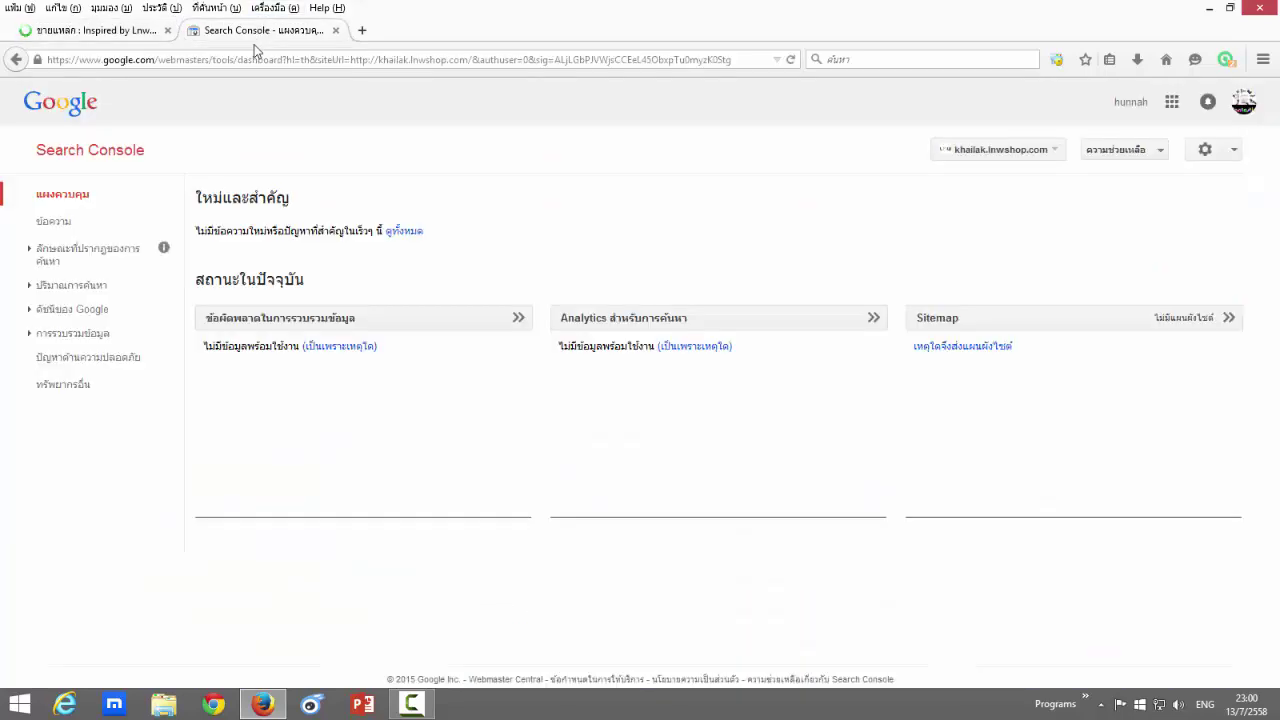
left_click(29, 311)
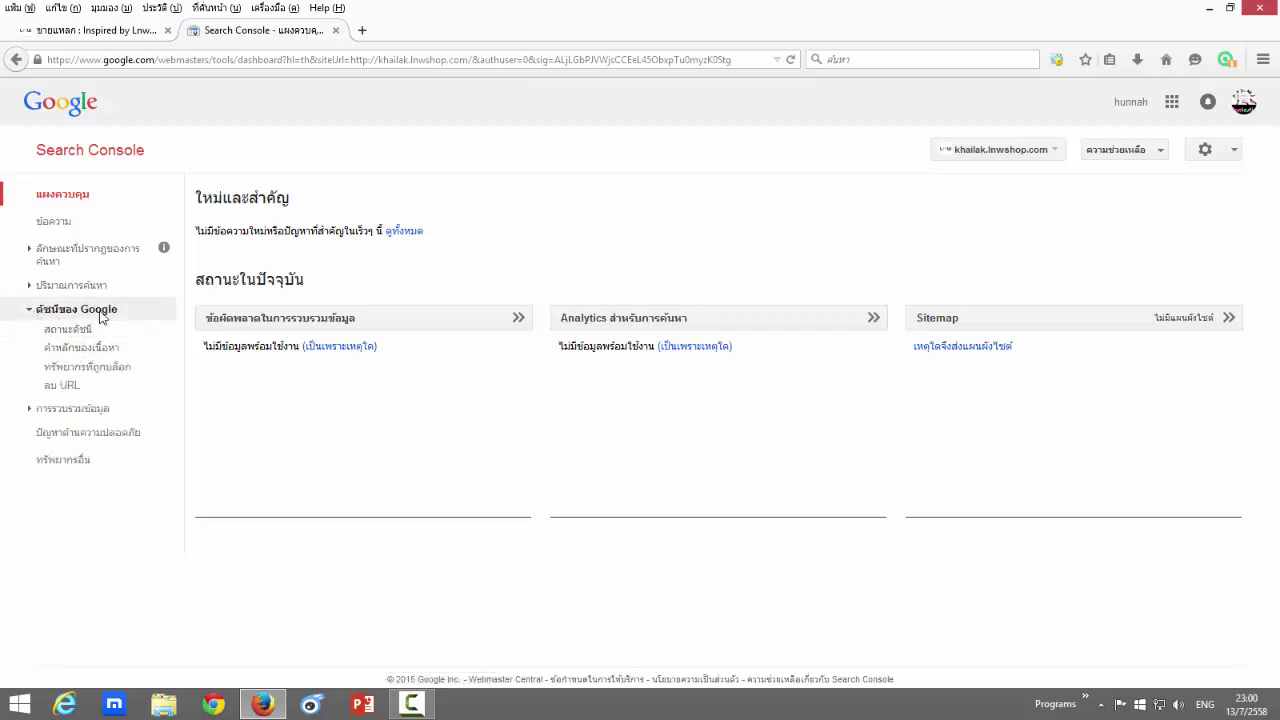
left_click(89, 352)
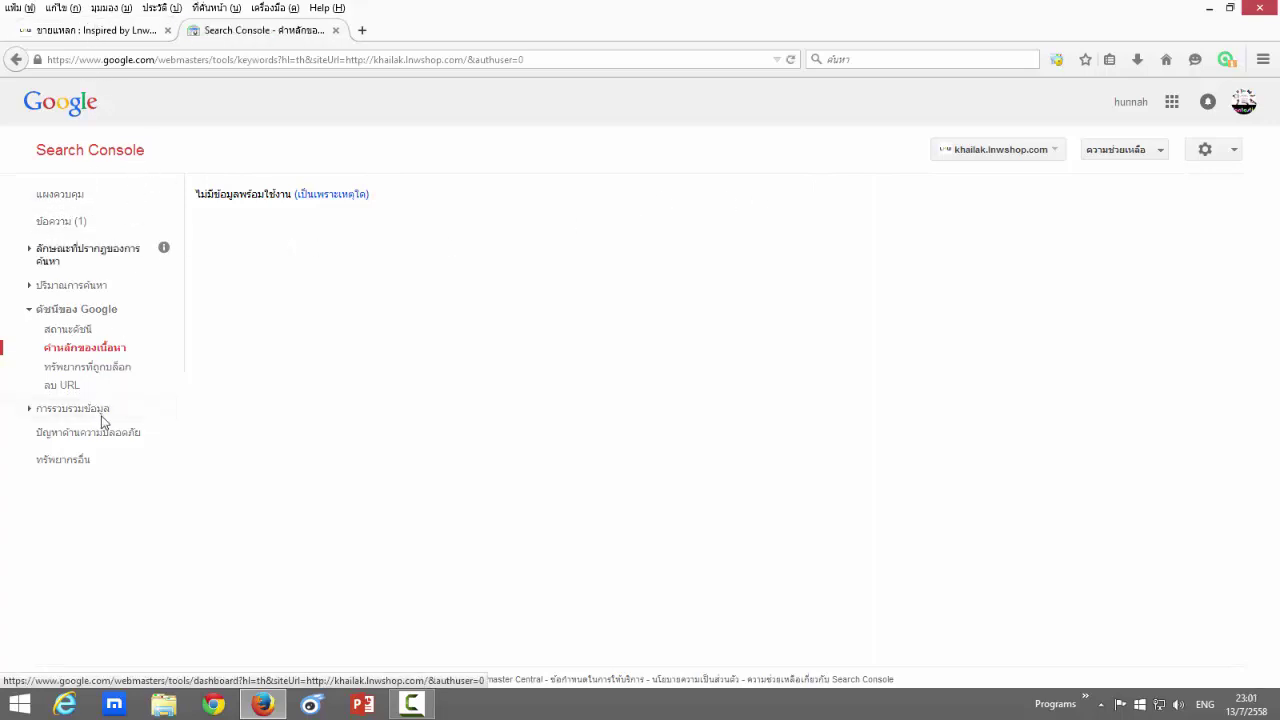
left_click(1058, 151)
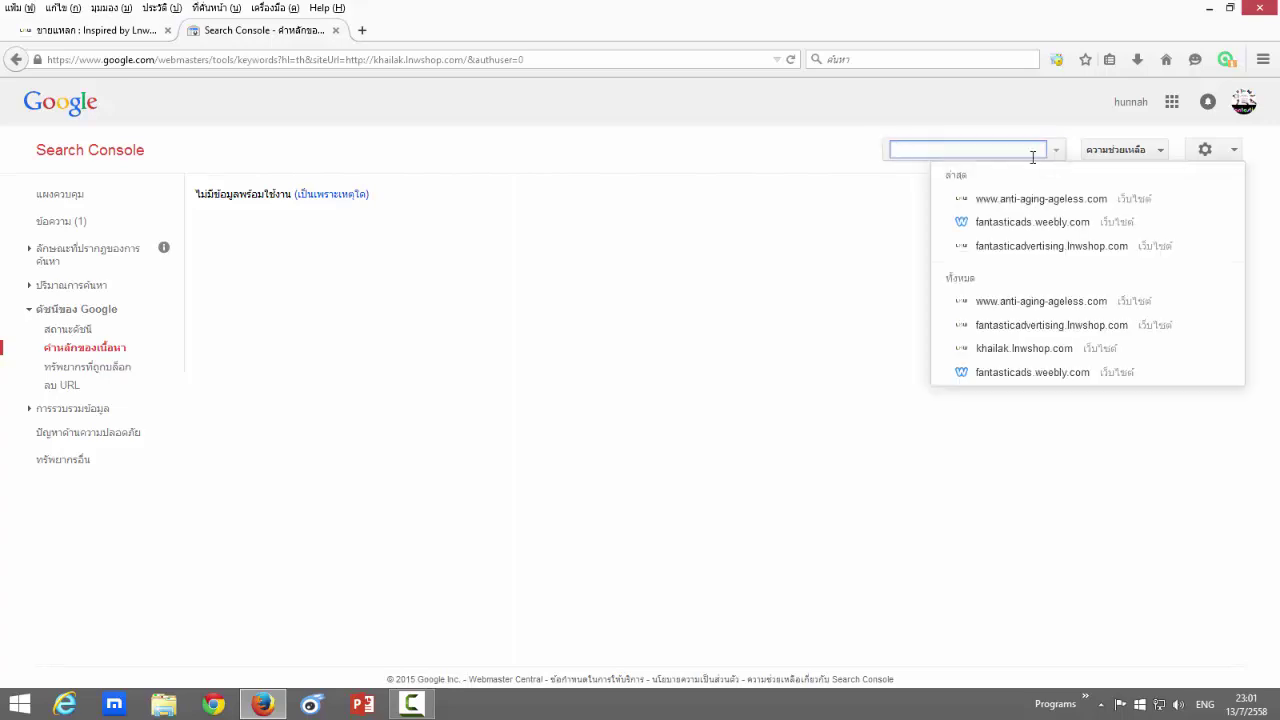
left_click(1050, 205)
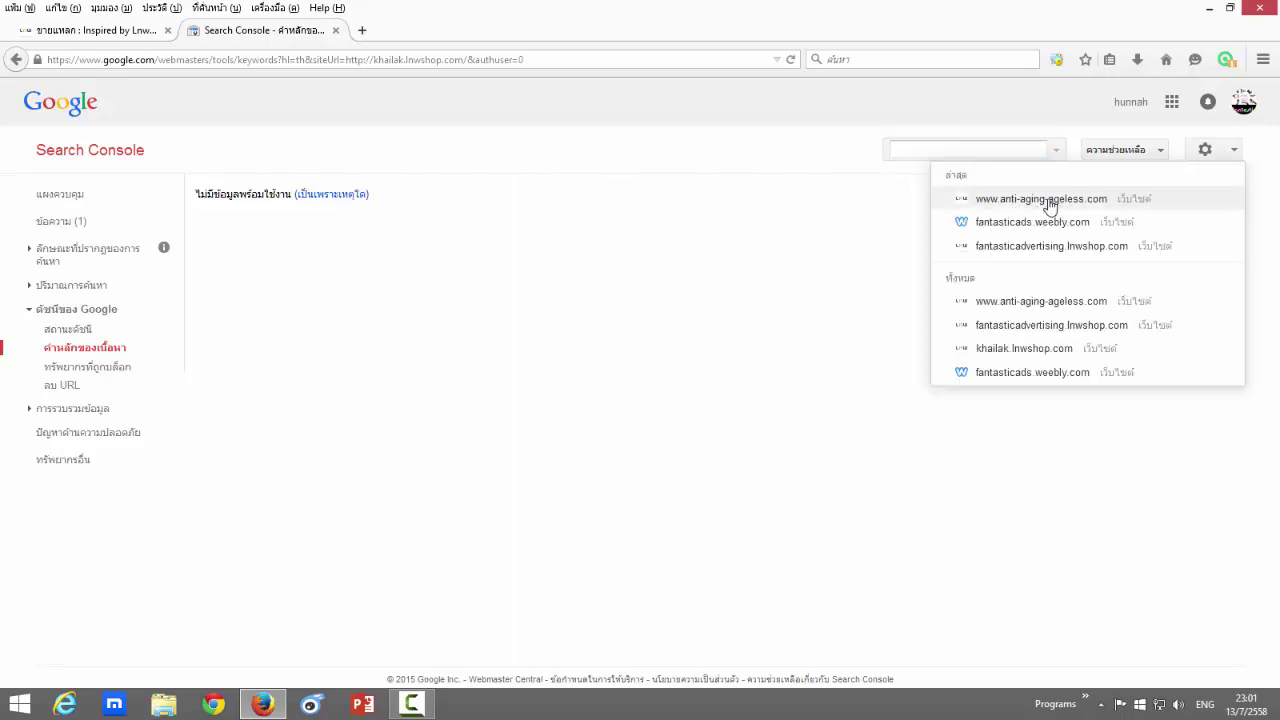
left_click(1050, 205)
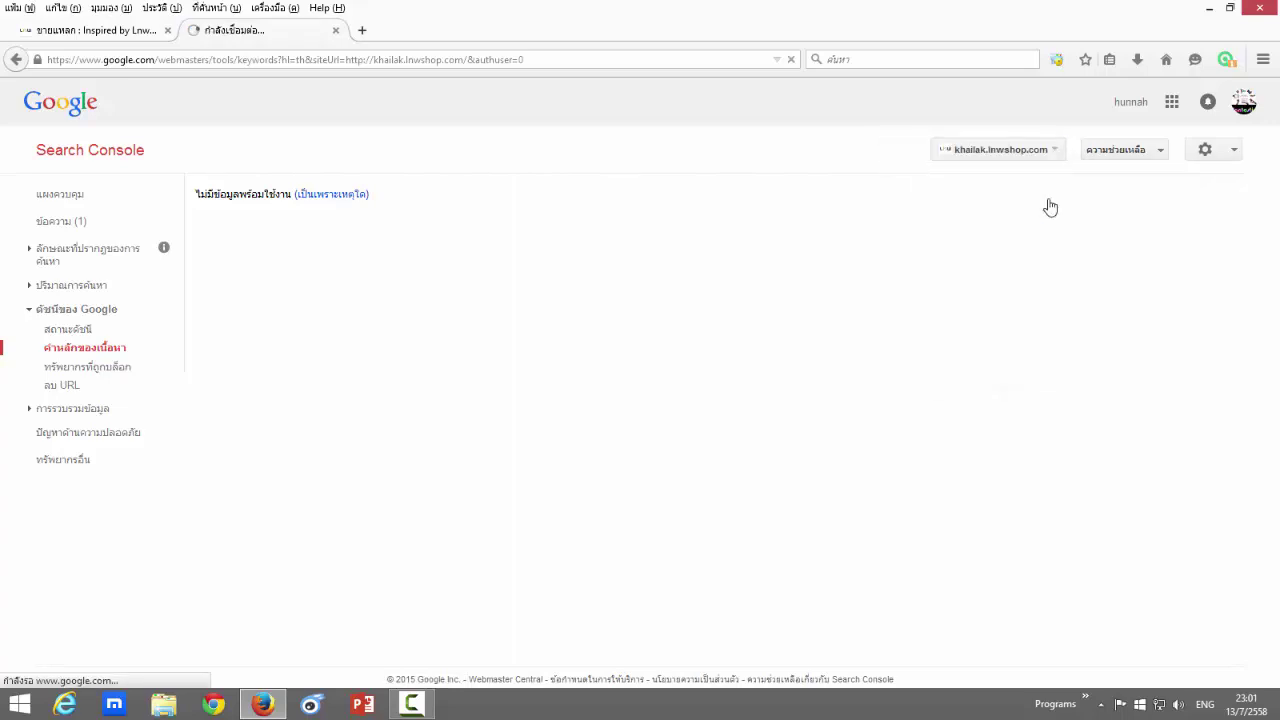
left_click(33, 29)
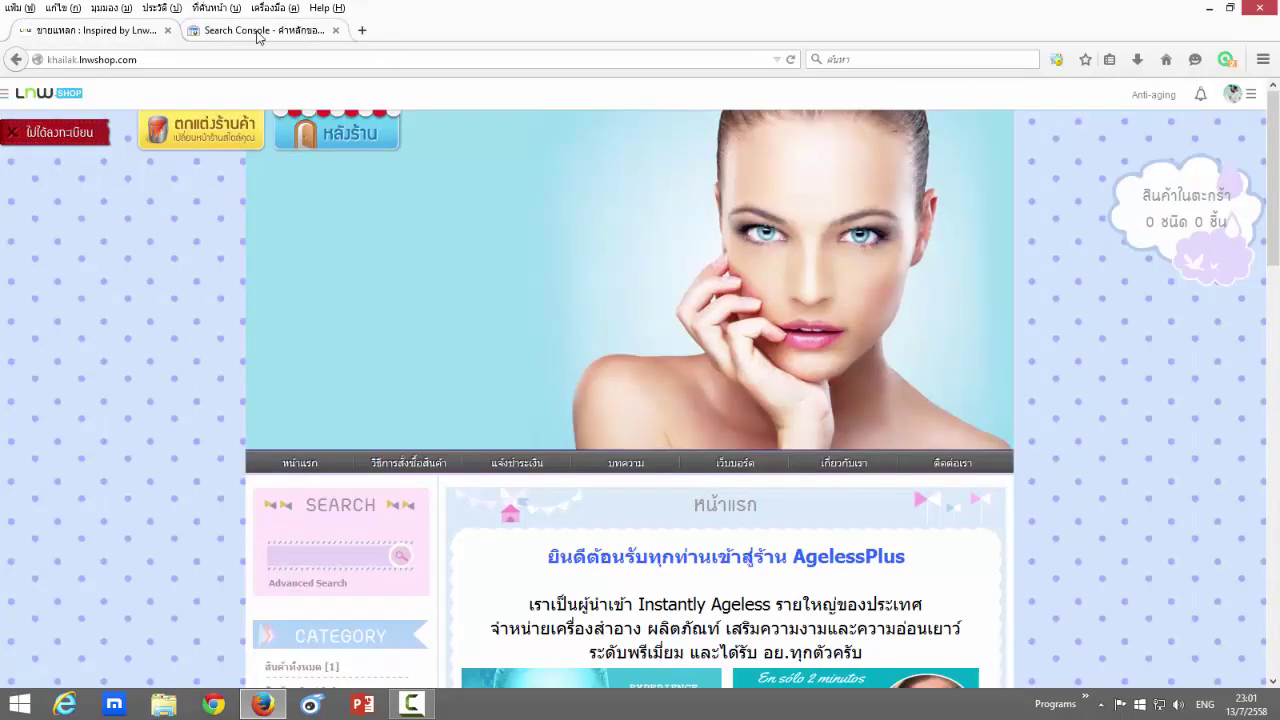
left_click(258, 33)
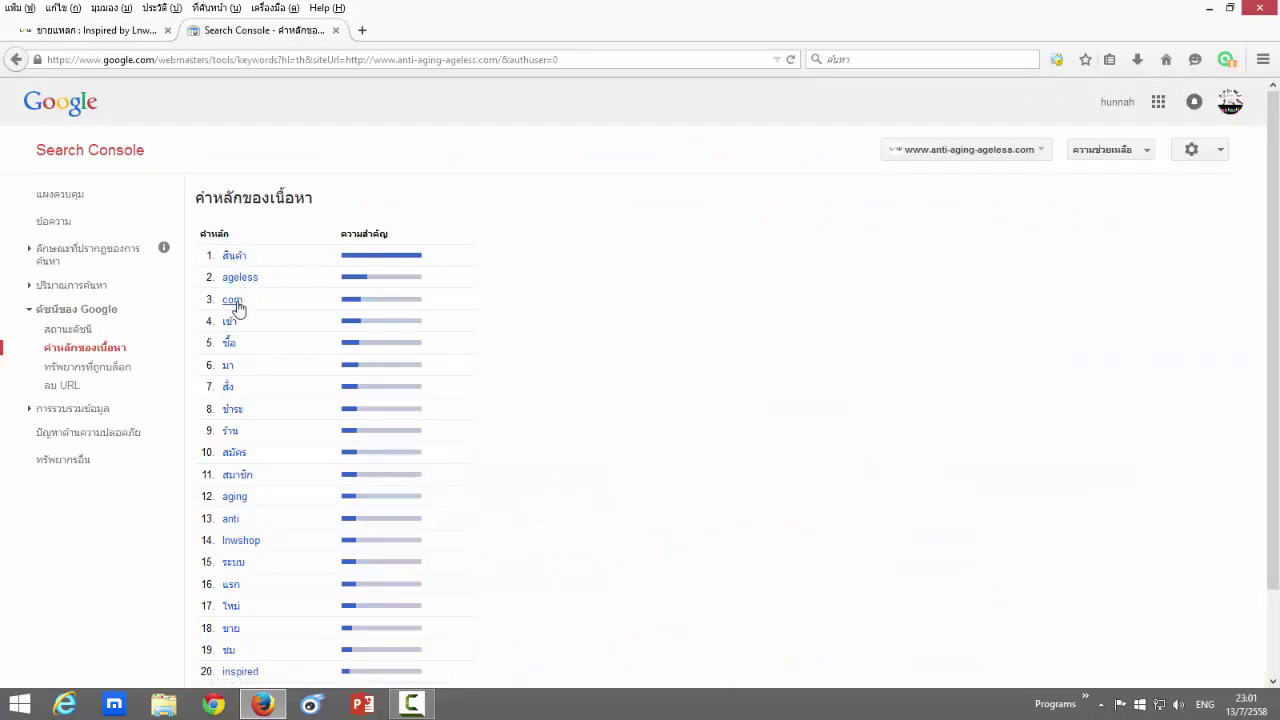
scroll(255, 330, "down", 2)
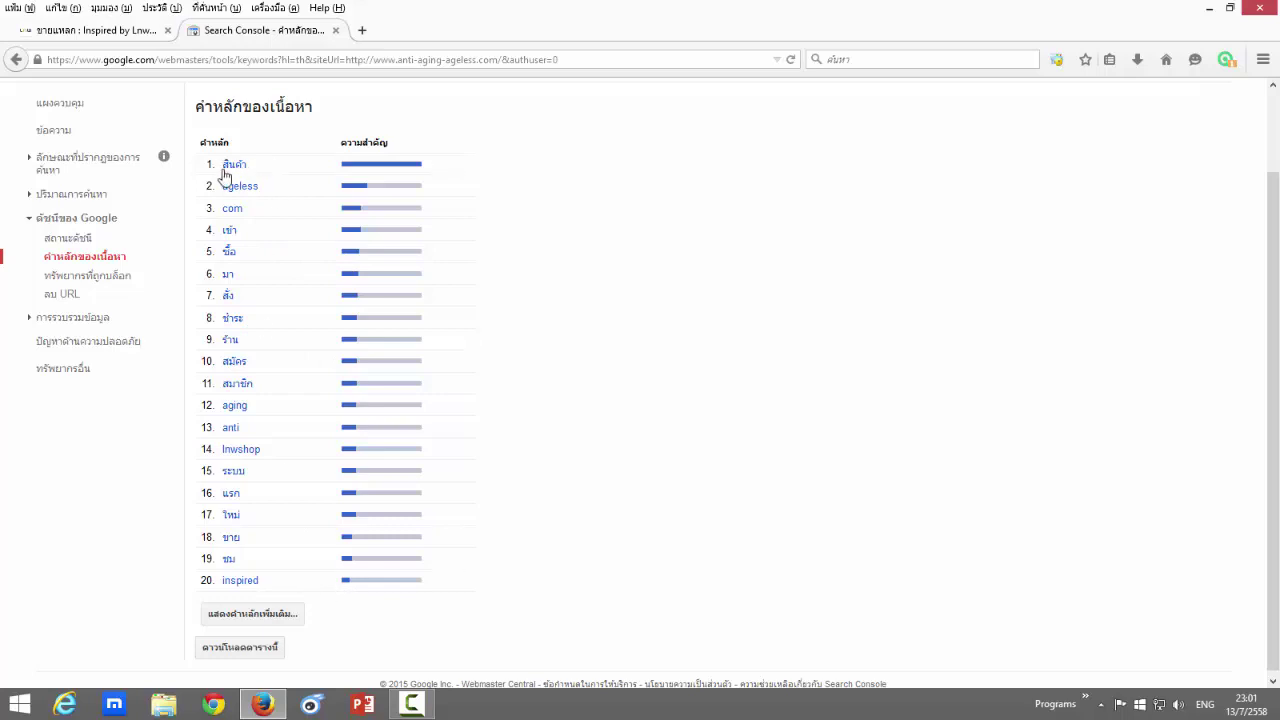
left_click_drag(226, 174, 386, 168)
scroll(406, 94, "up", 2)
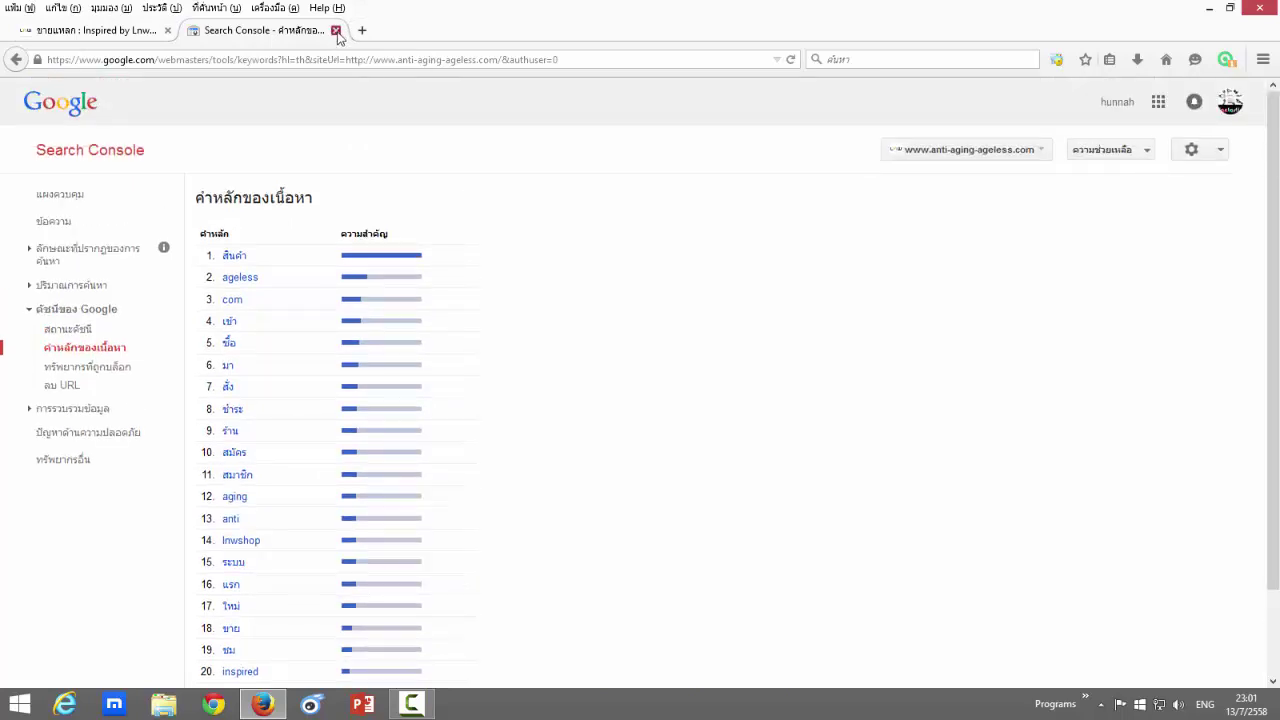
Step: Close Search Console and bring up the Google Analytics field in the shop's SEO settings
left_click(337, 31)
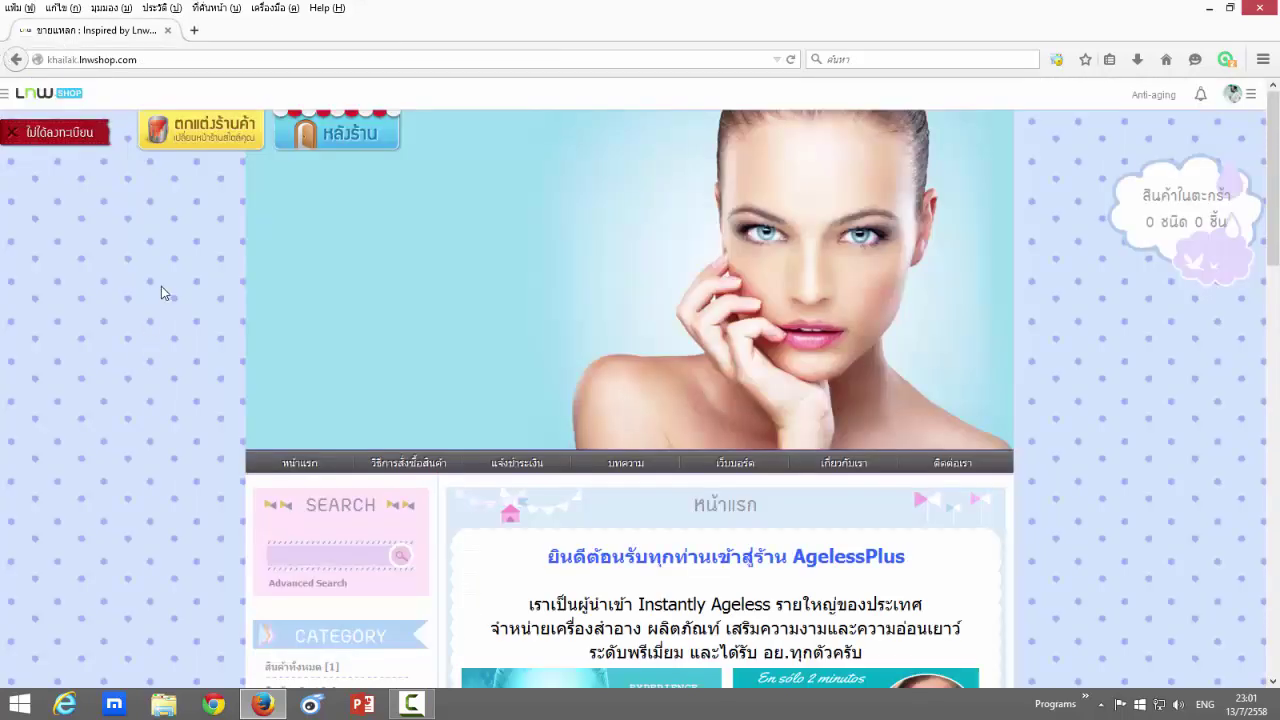
left_click(332, 138)
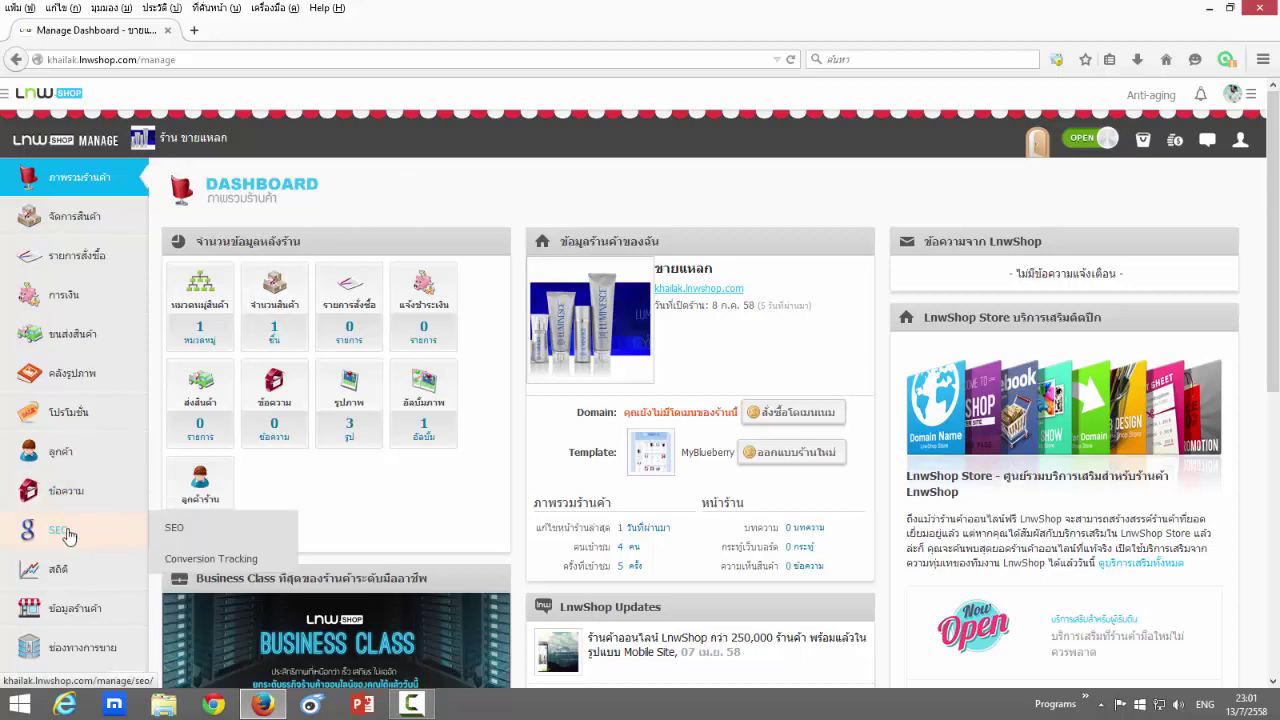
mouse_move(84, 535)
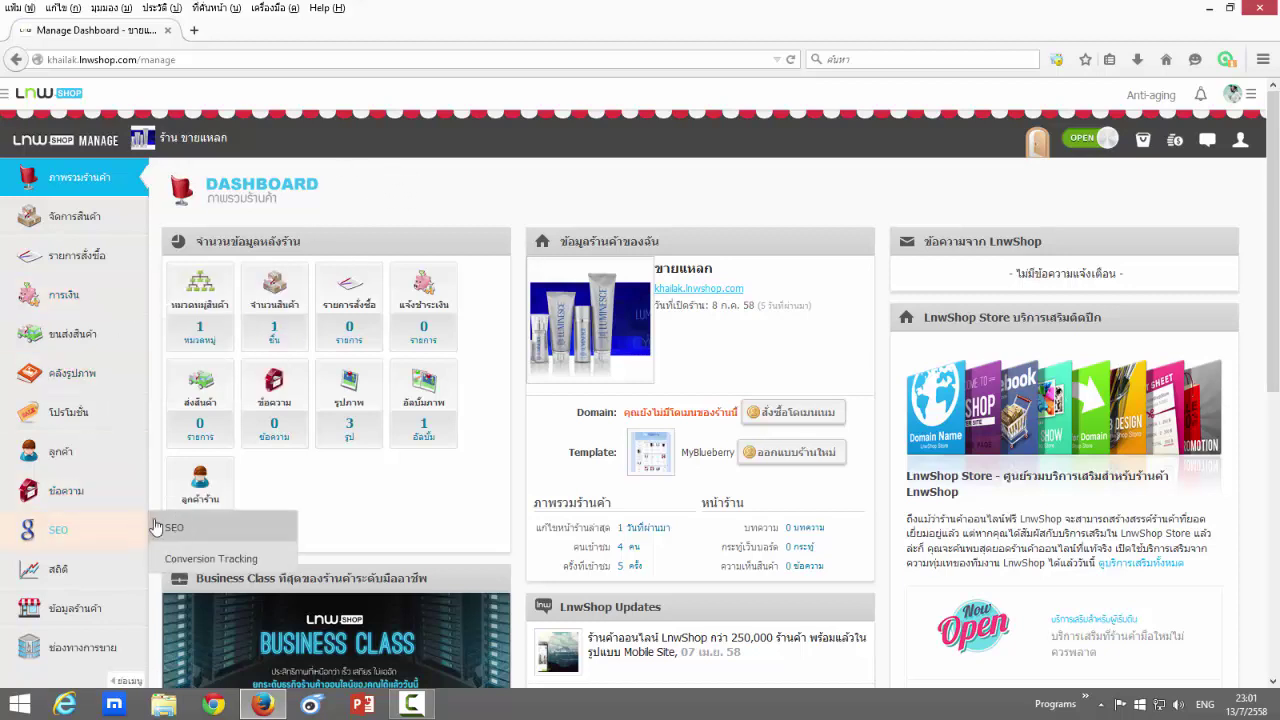
left_click(57, 535)
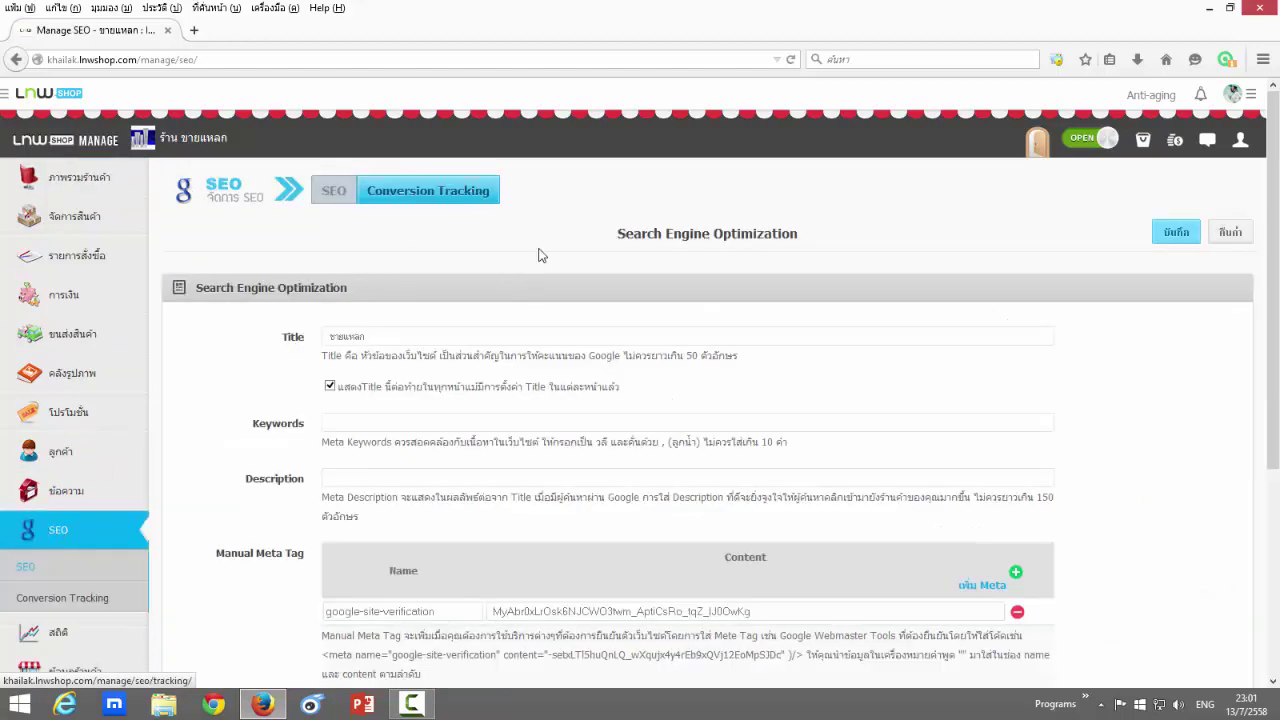
scroll(553, 300, "down", 3)
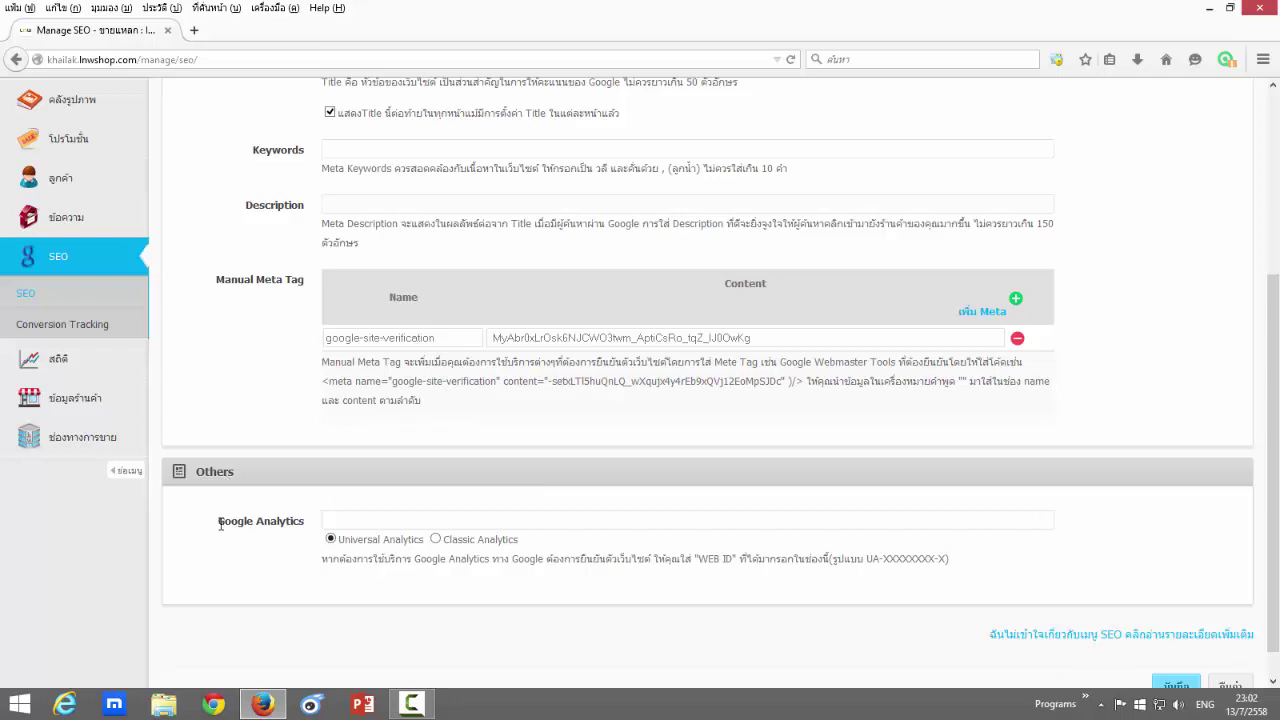
left_click_drag(221, 528, 307, 527)
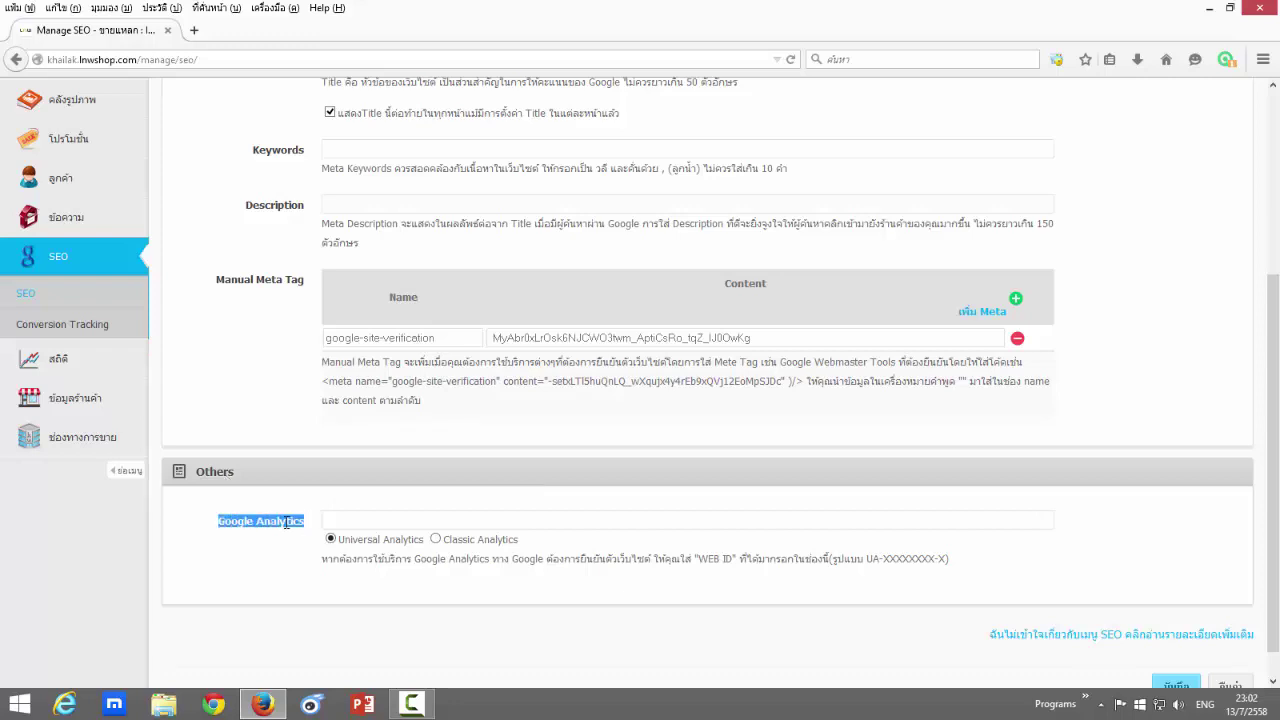
left_click(220, 530)
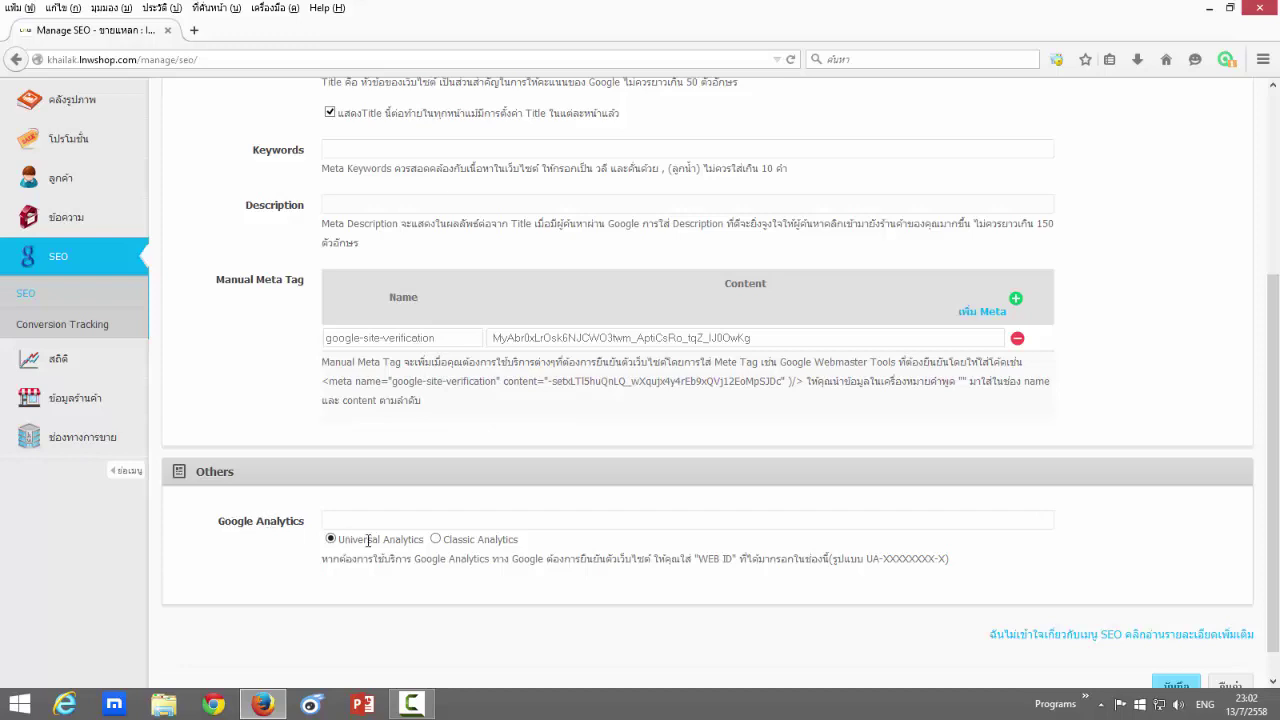
Step: Search Google for "analytic" in a new browser tab
left_click(195, 31)
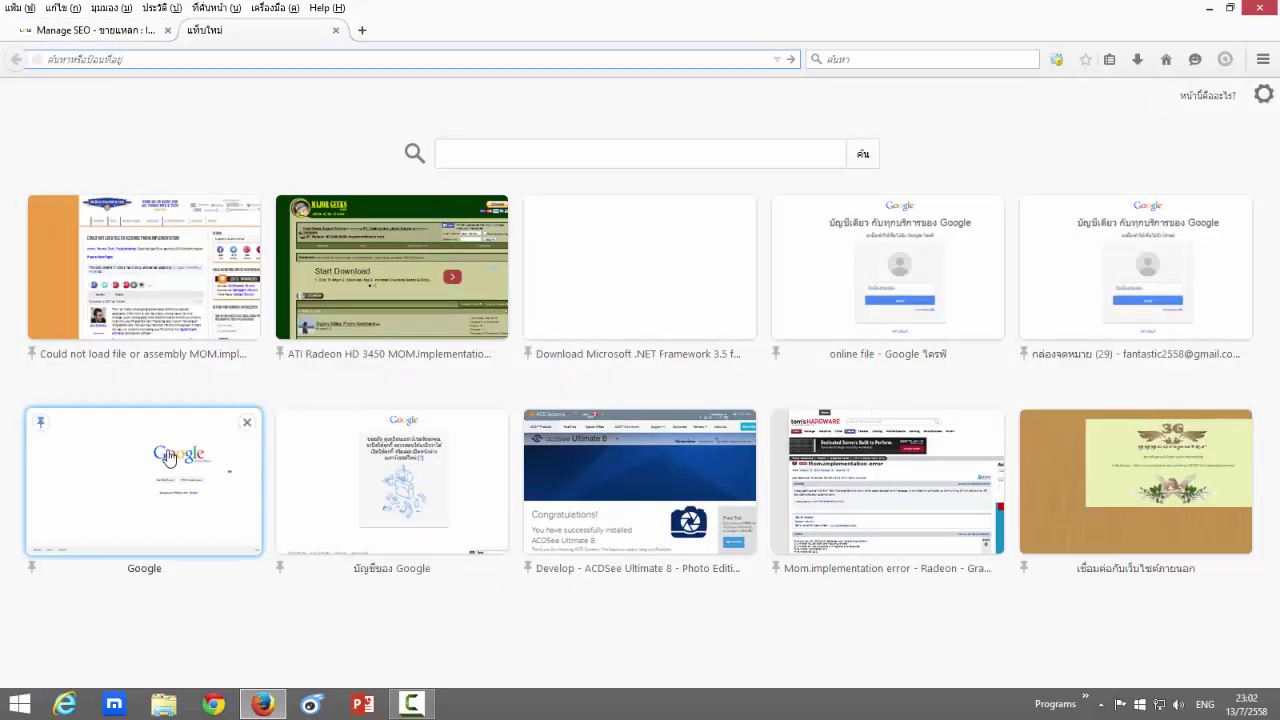
left_click(130, 471)
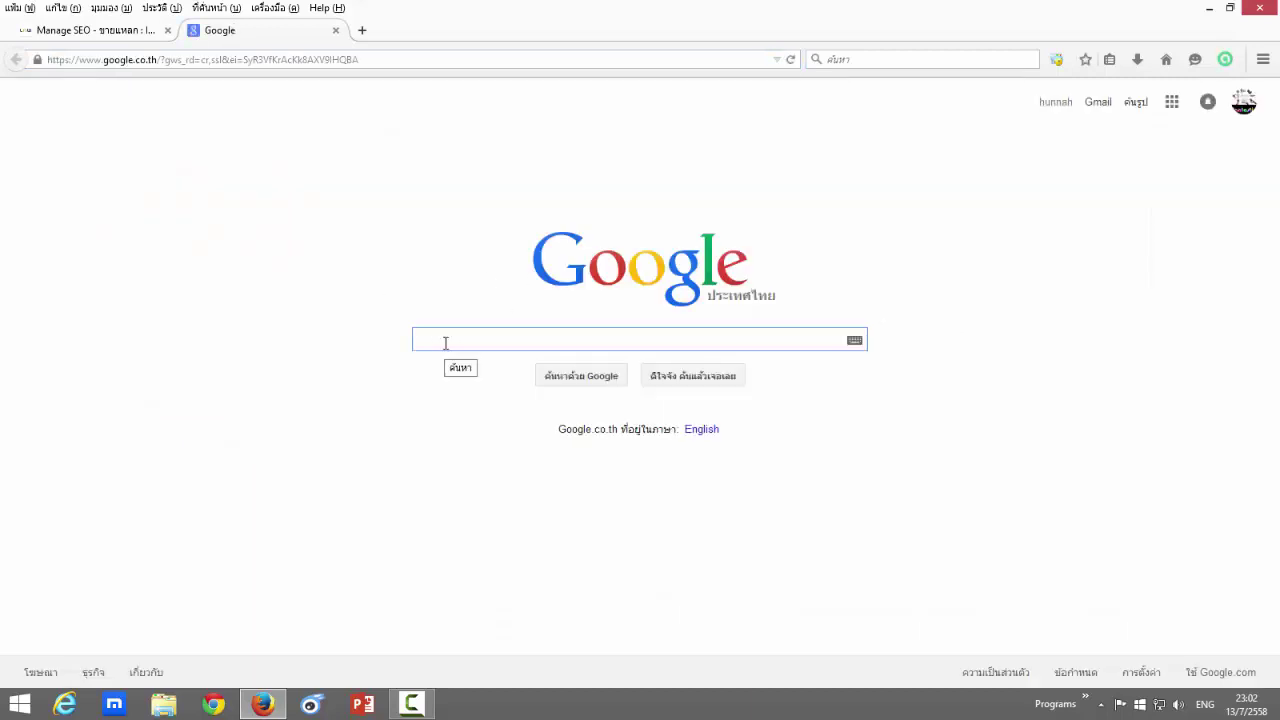
type("a")
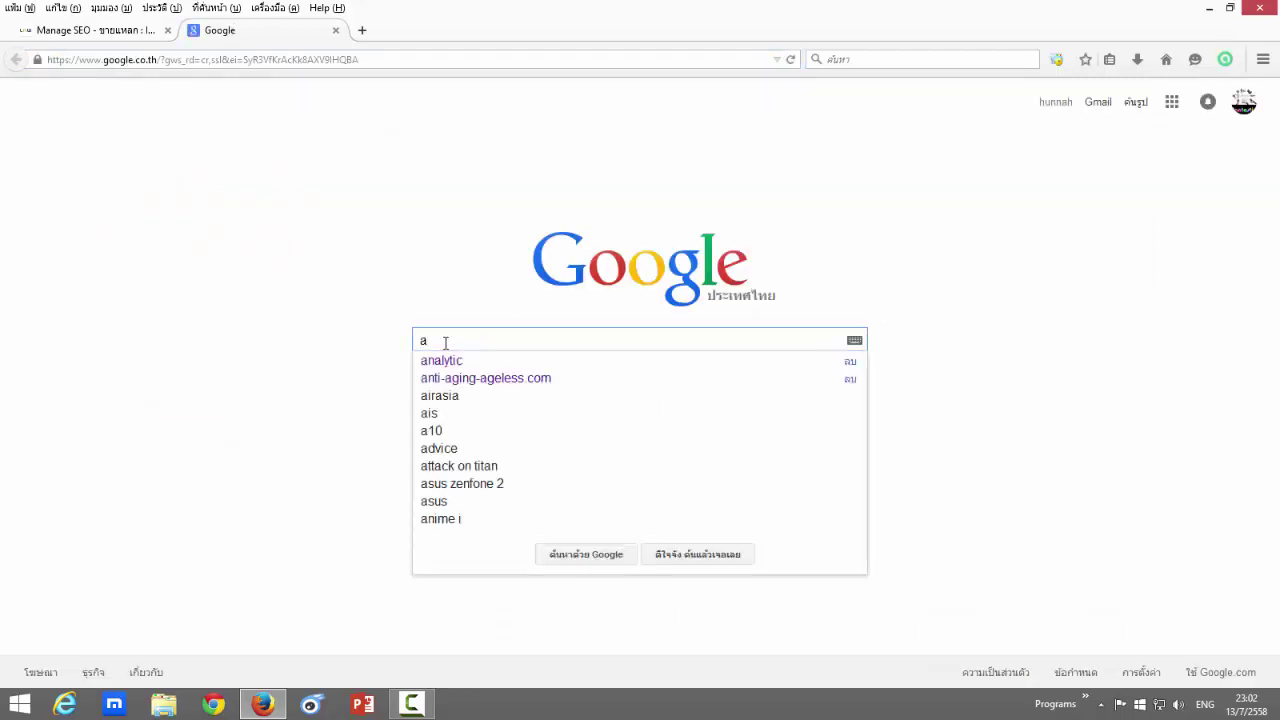
type("naly")
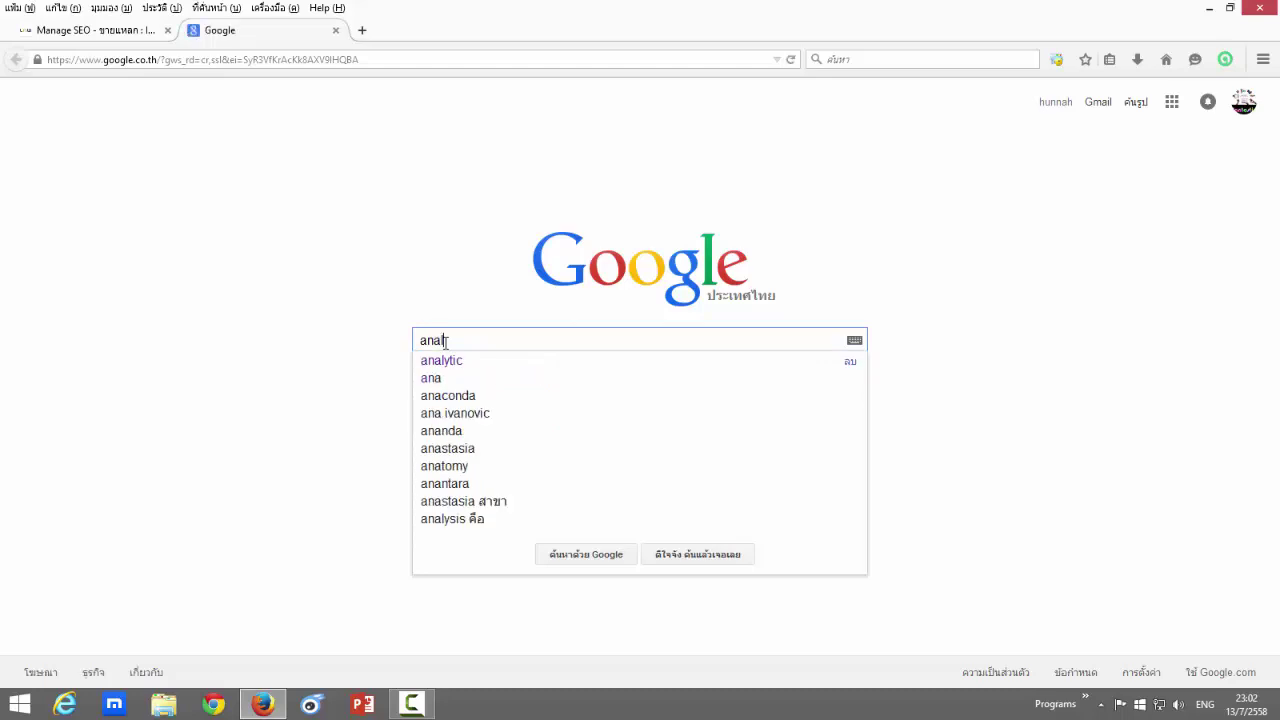
type("tic")
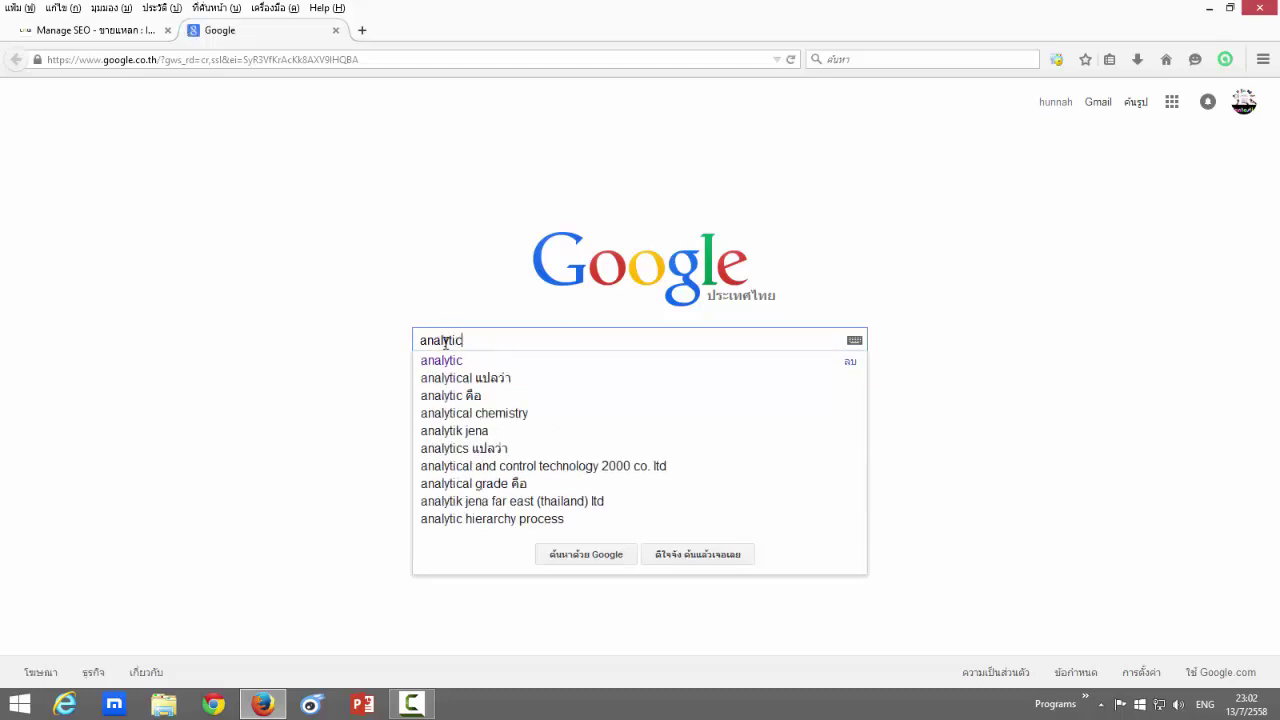
key("Return")
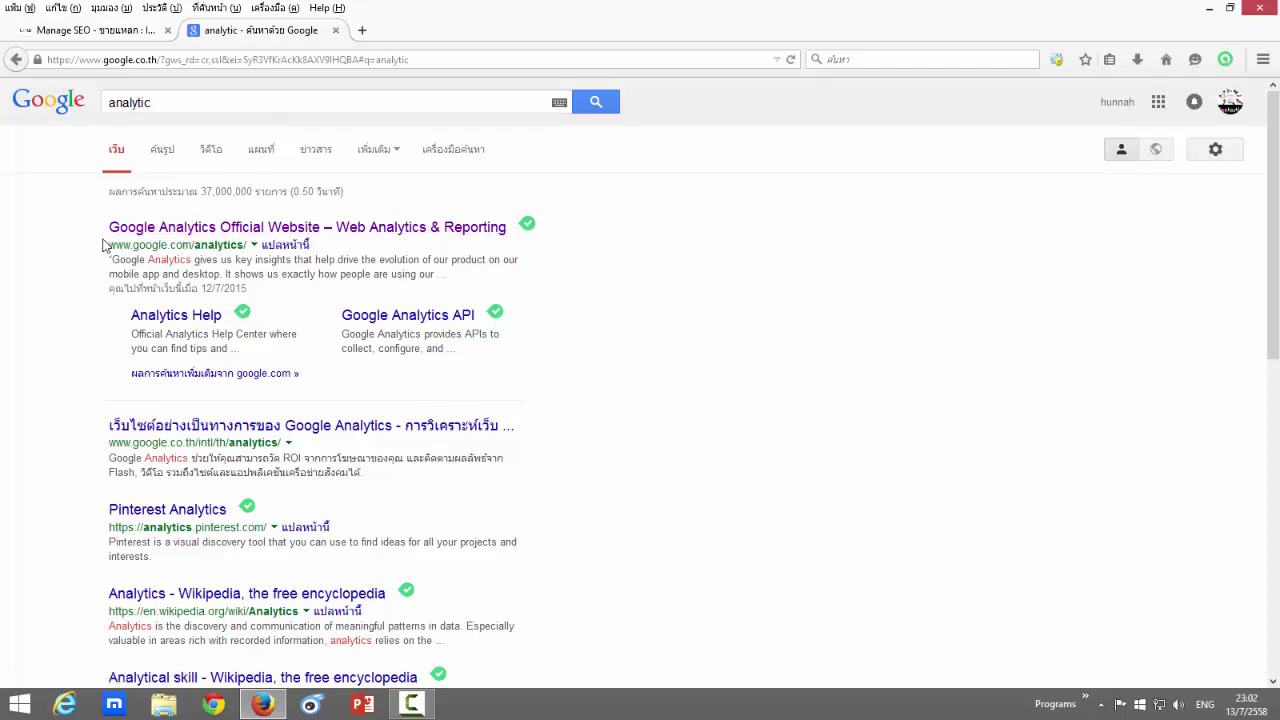
Step: Open the official Google Analytics website from the search results and sign in to Analytics
left_click_drag(104, 245, 240, 247)
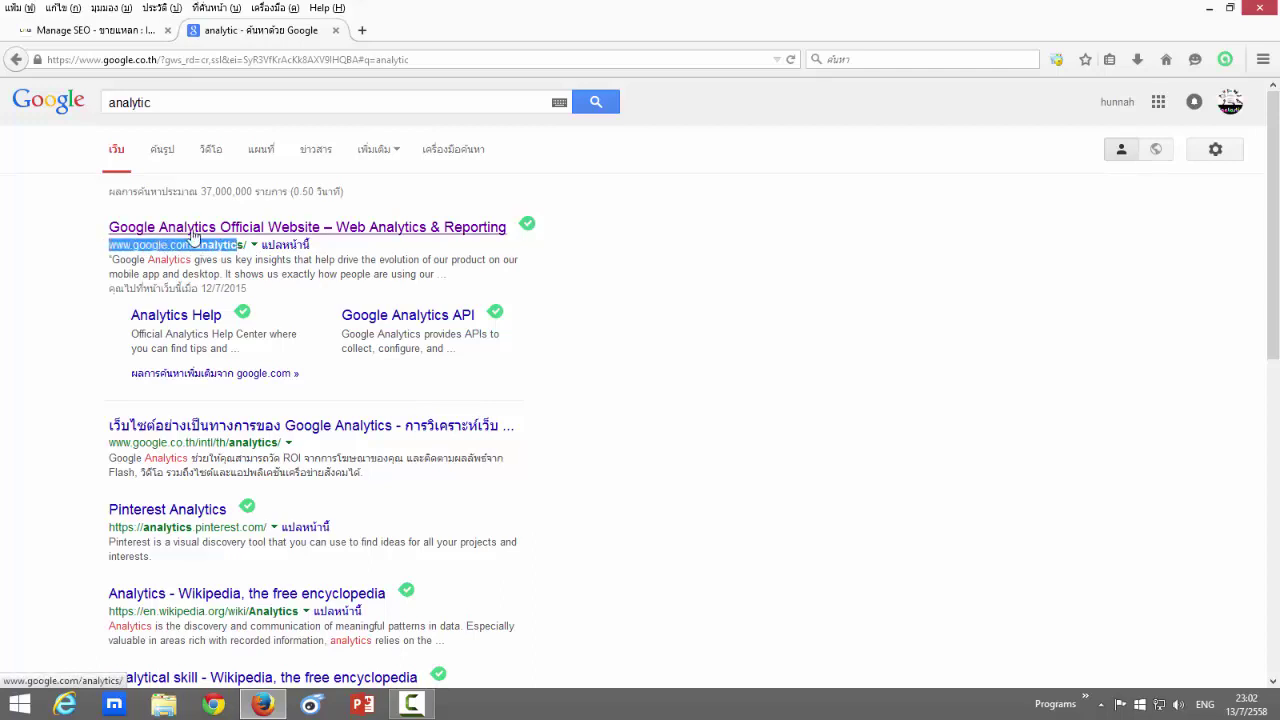
left_click(194, 233)
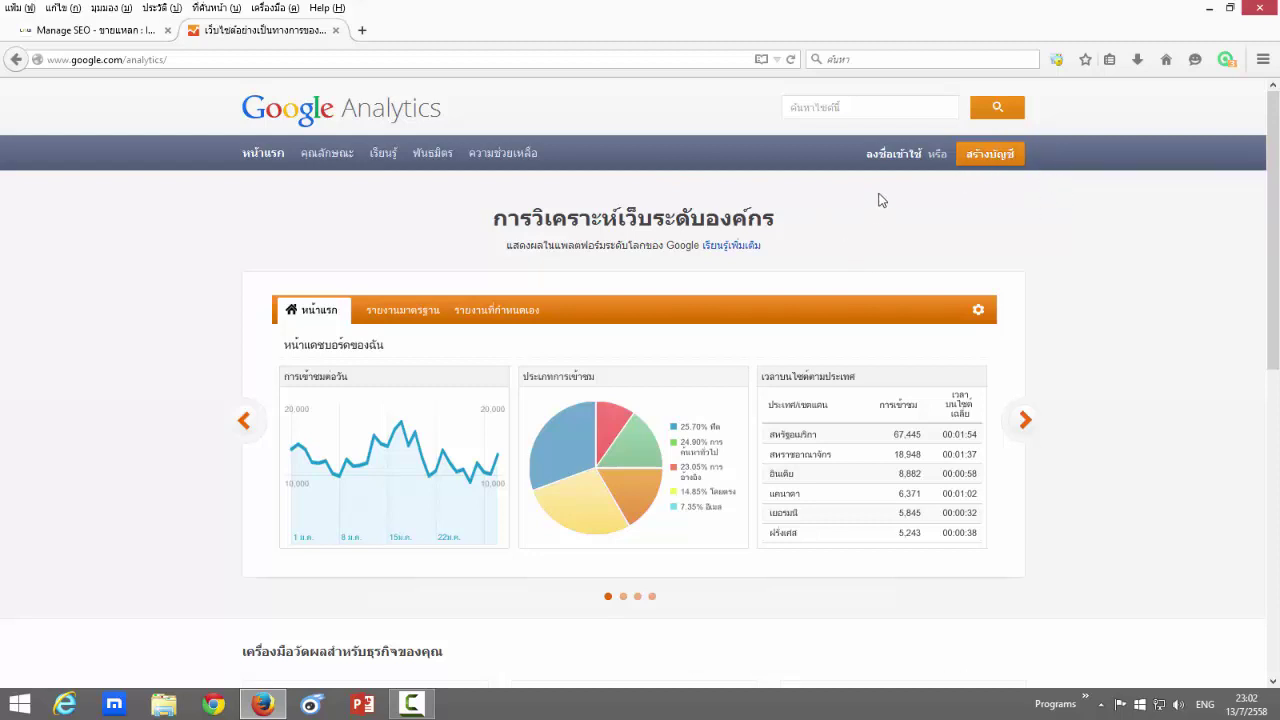
left_click(888, 156)
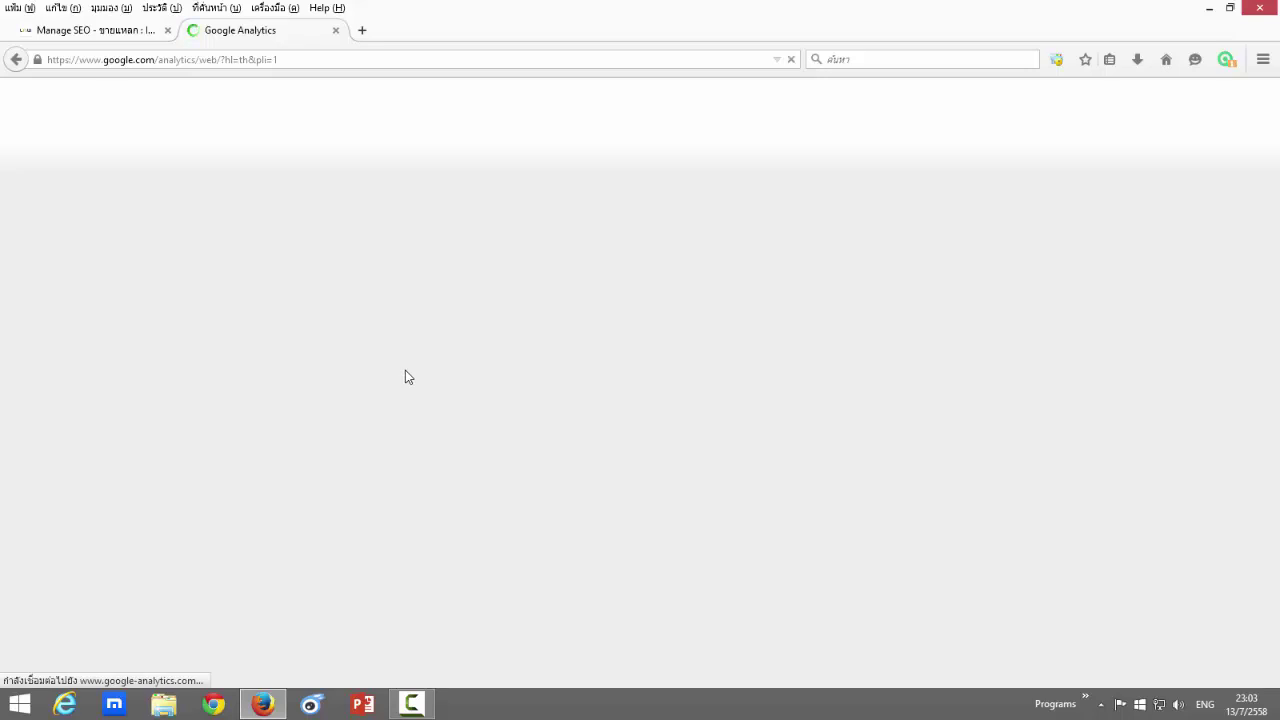
left_click(116, 38)
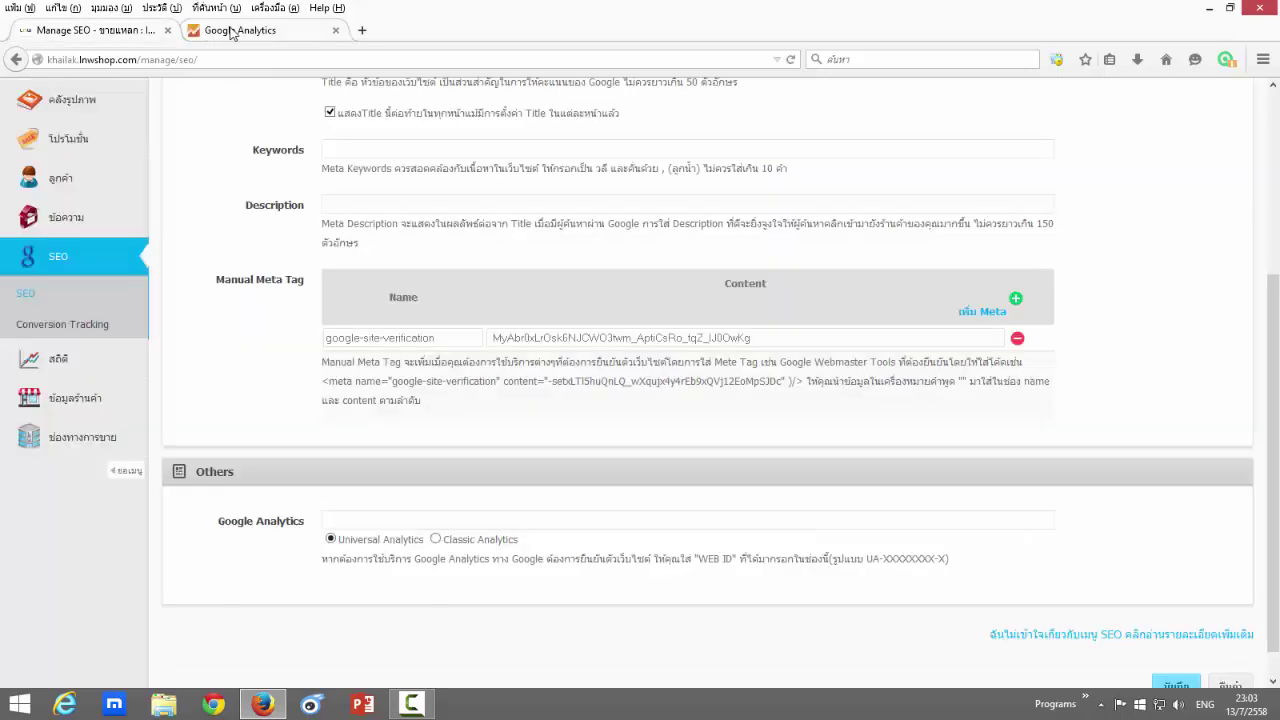
left_click(232, 31)
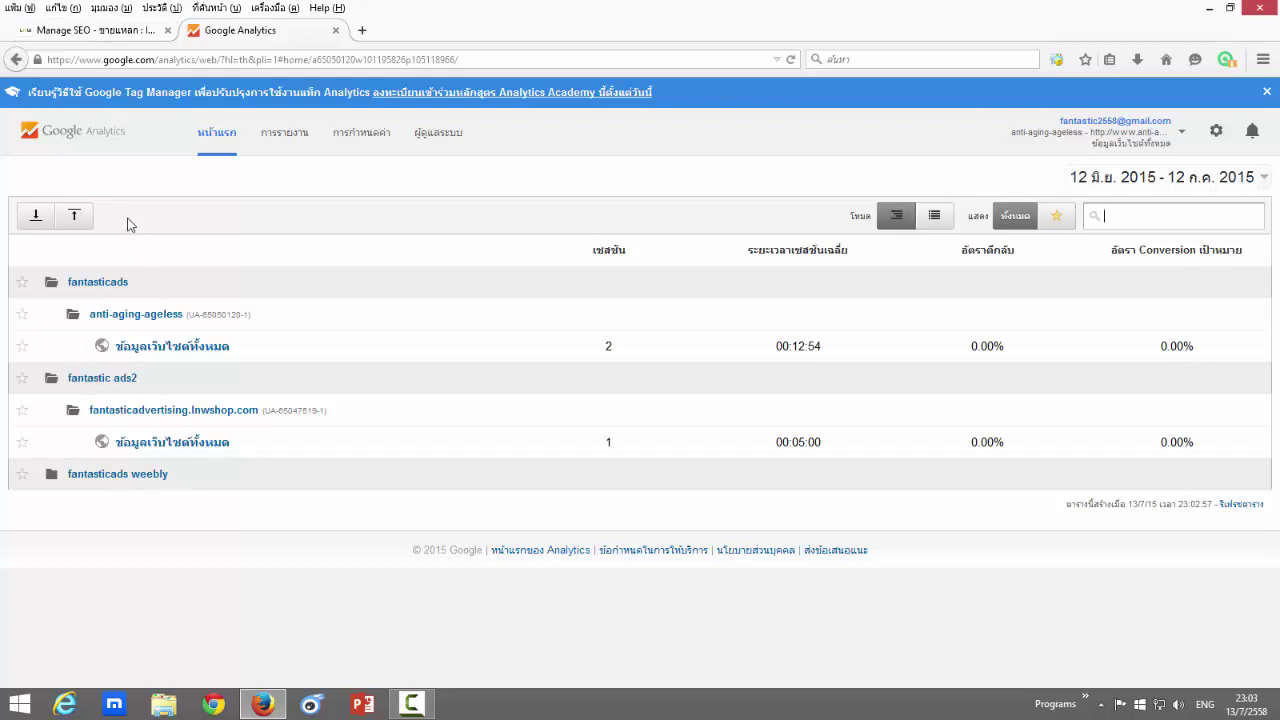
Step: Look over the Analytics account list, open the administration page for fantasticads and check its available web properties
left_click(1181, 132)
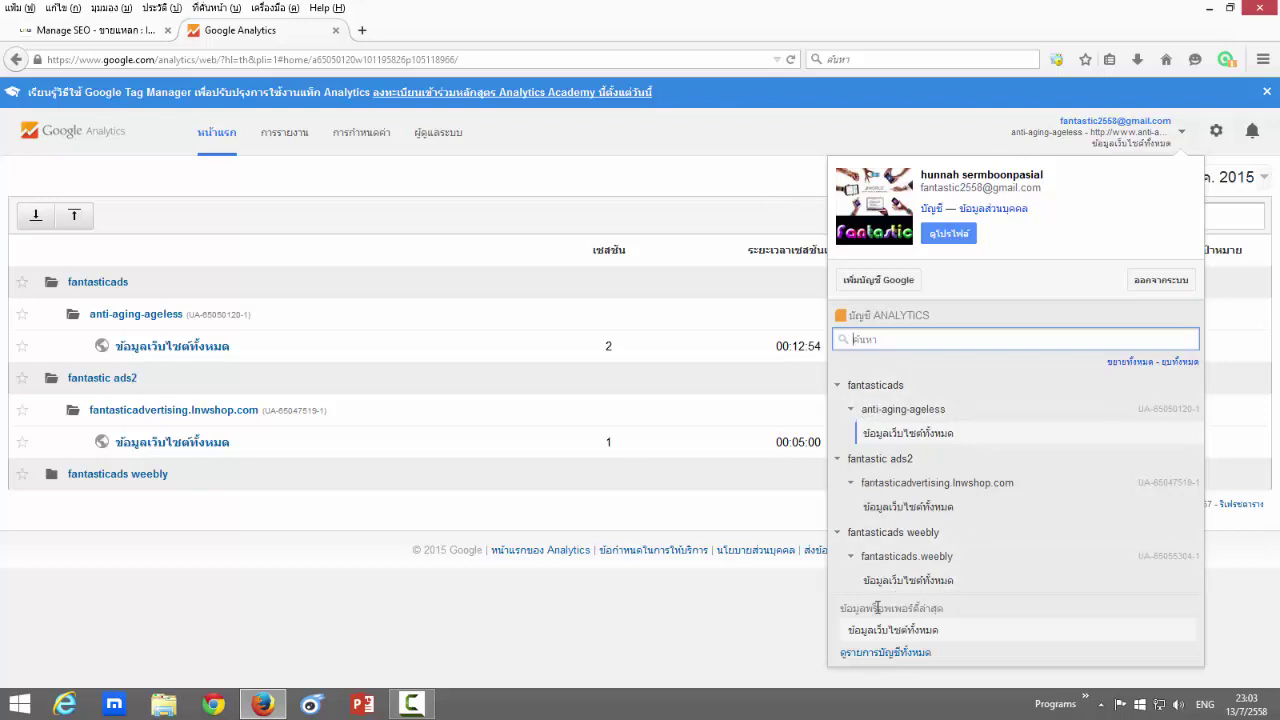
left_click(638, 243)
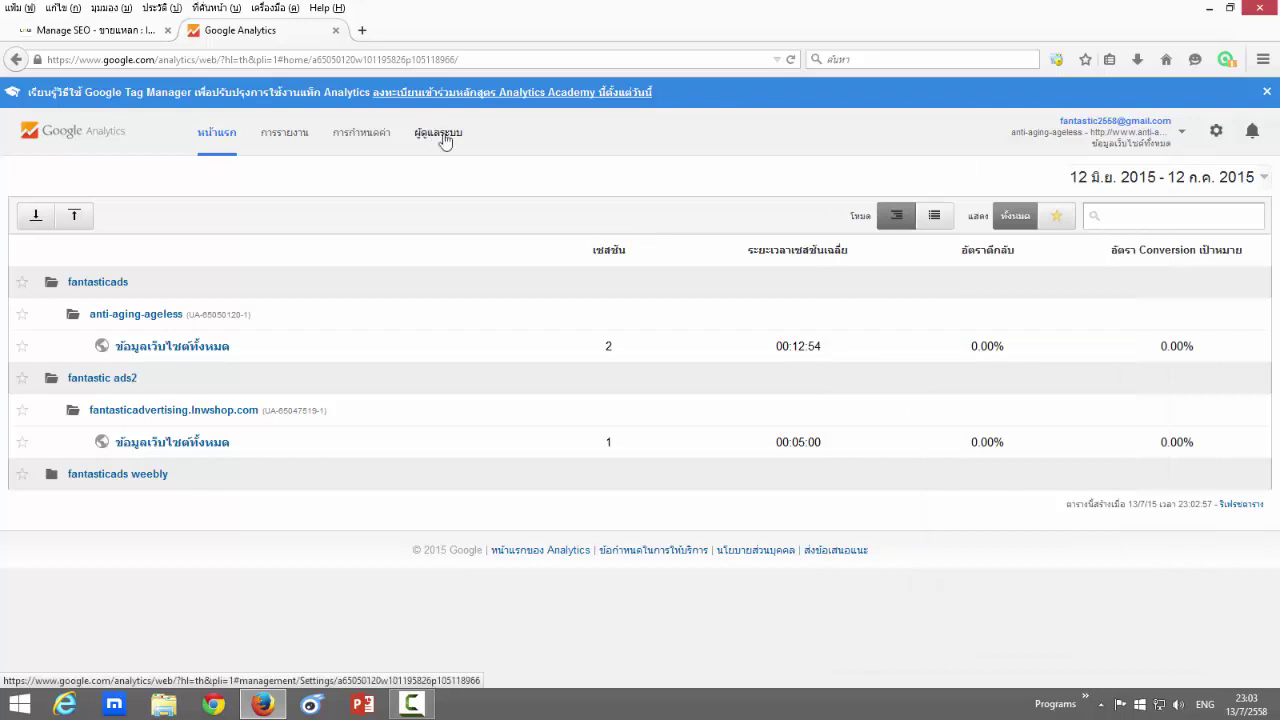
left_click(445, 140)
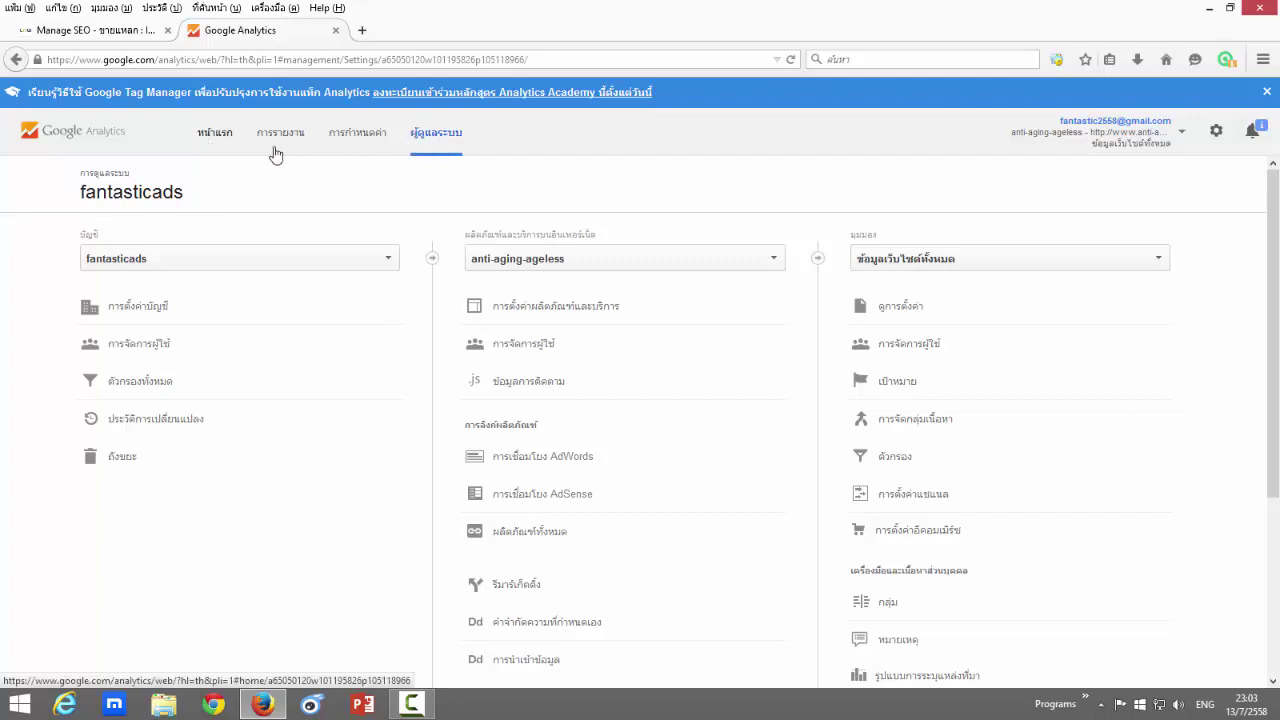
left_click(585, 259)
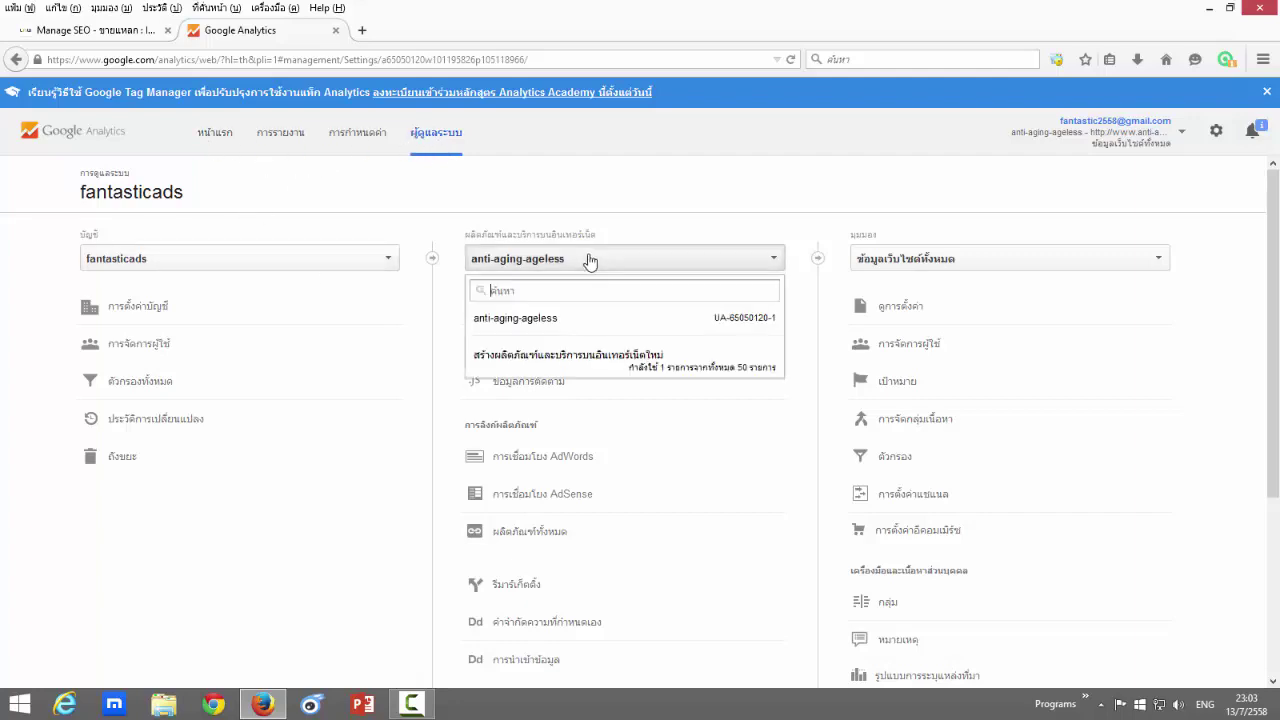
left_click(622, 196)
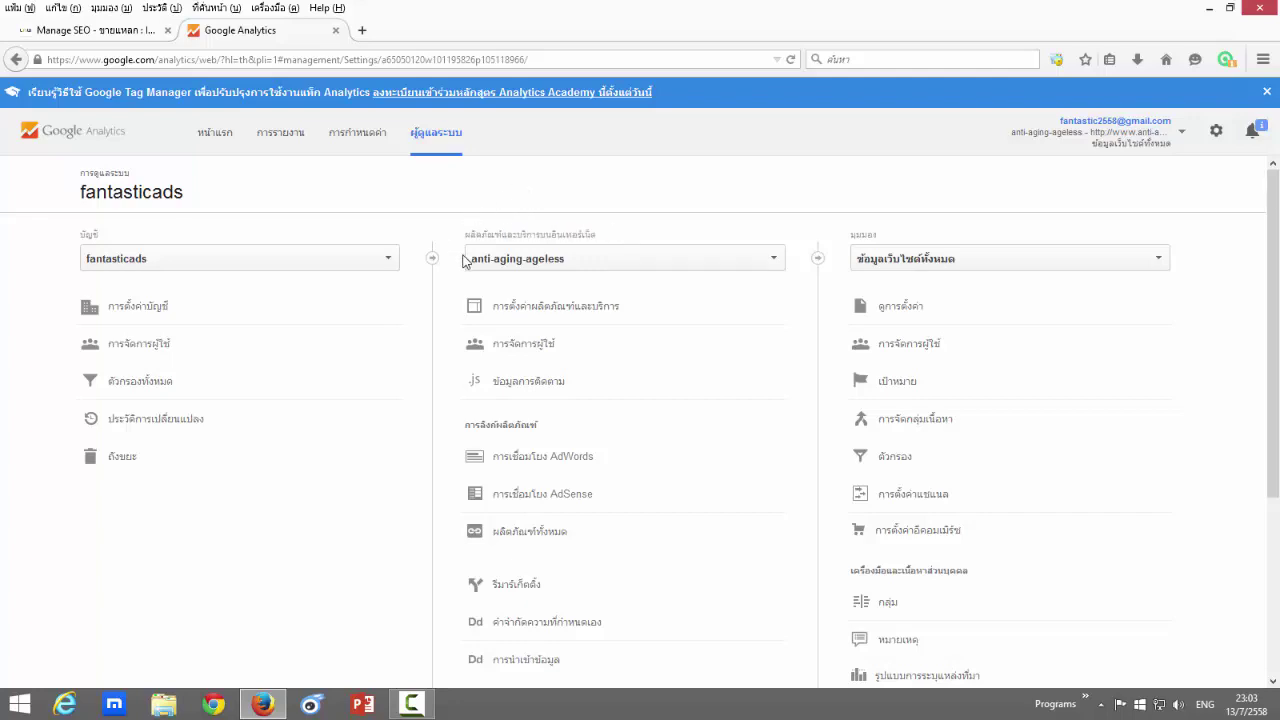
Step: Check the Google Analytics field in the shop's SEO settings, then start creating a new web property in the fantasticads account
left_click(90, 30)
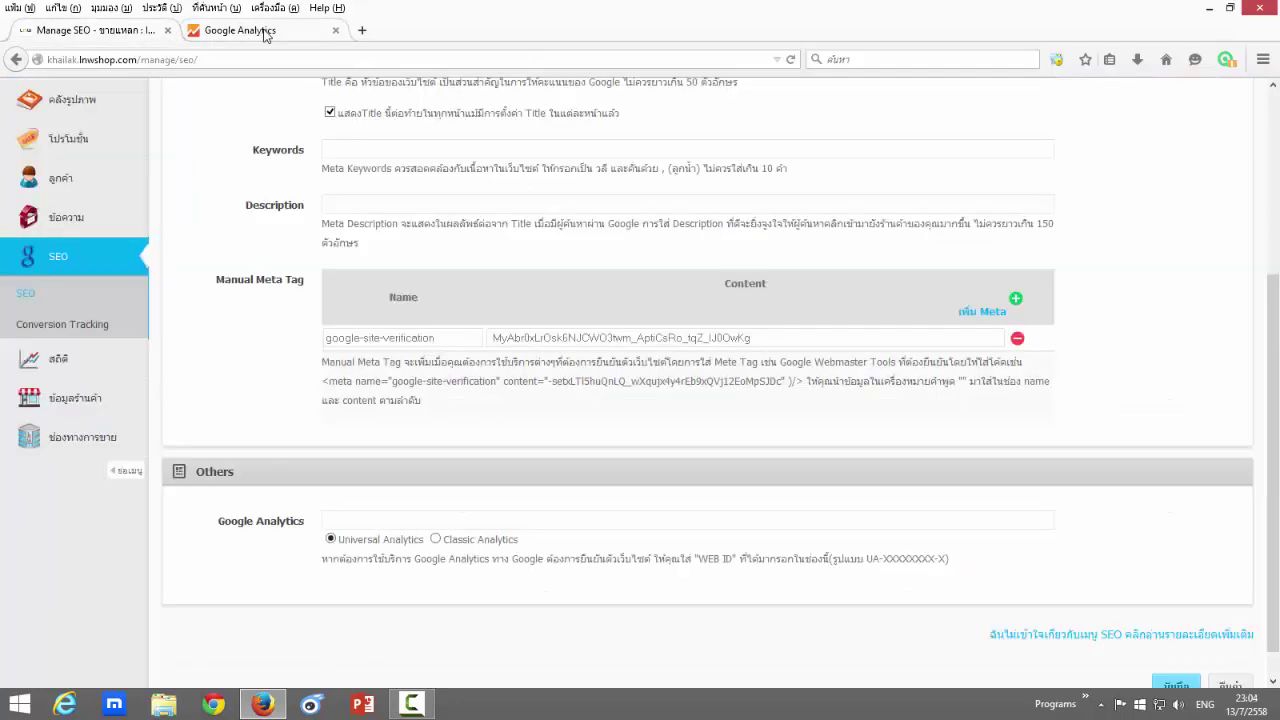
left_click(253, 32)
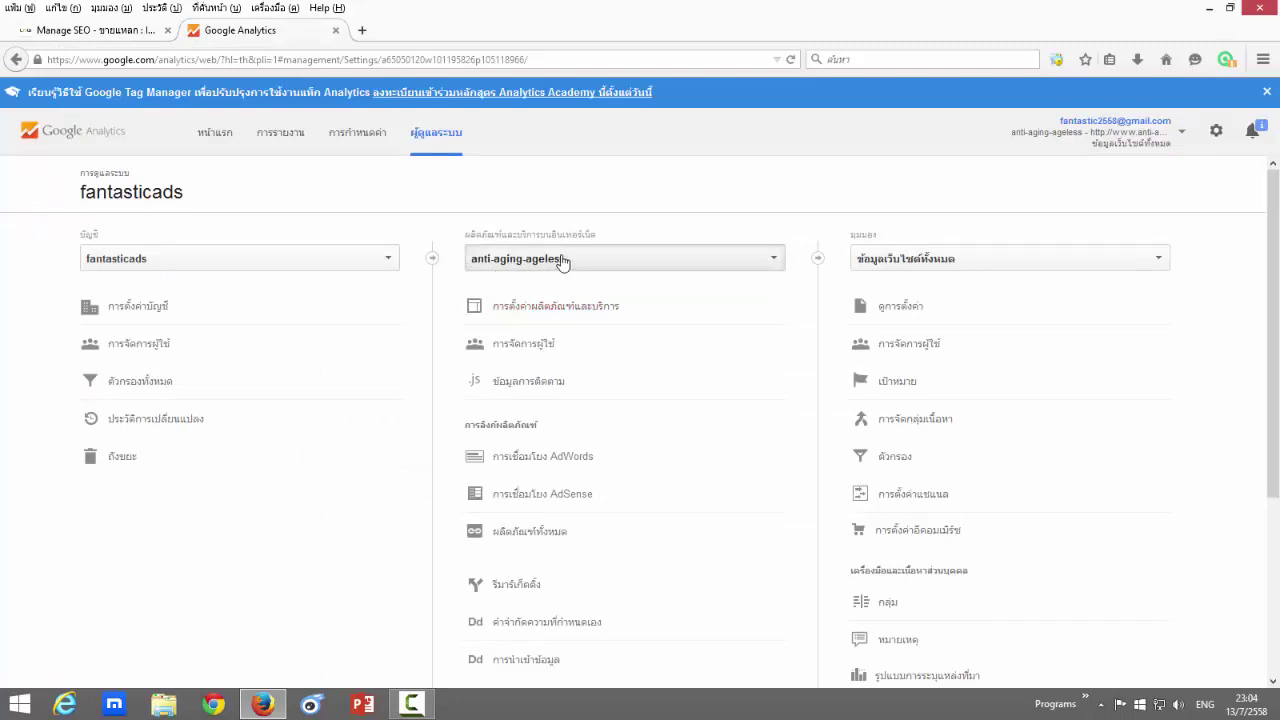
left_click(722, 260)
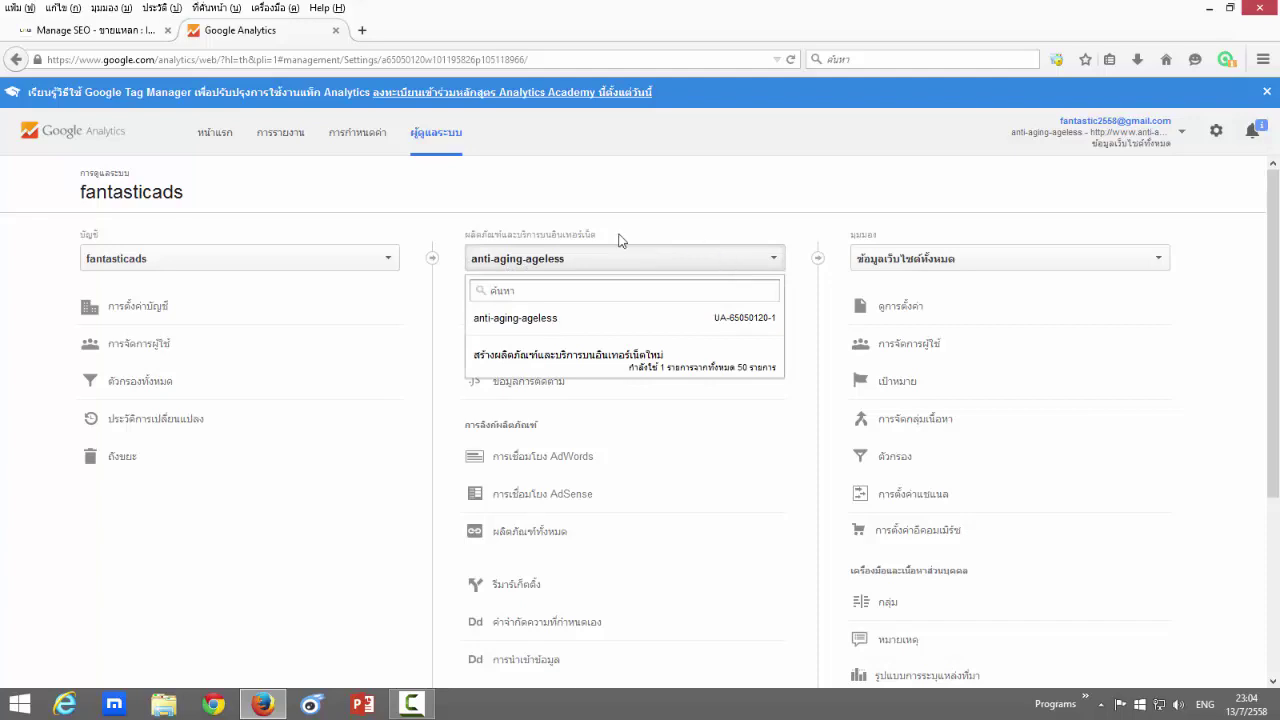
left_click(563, 358)
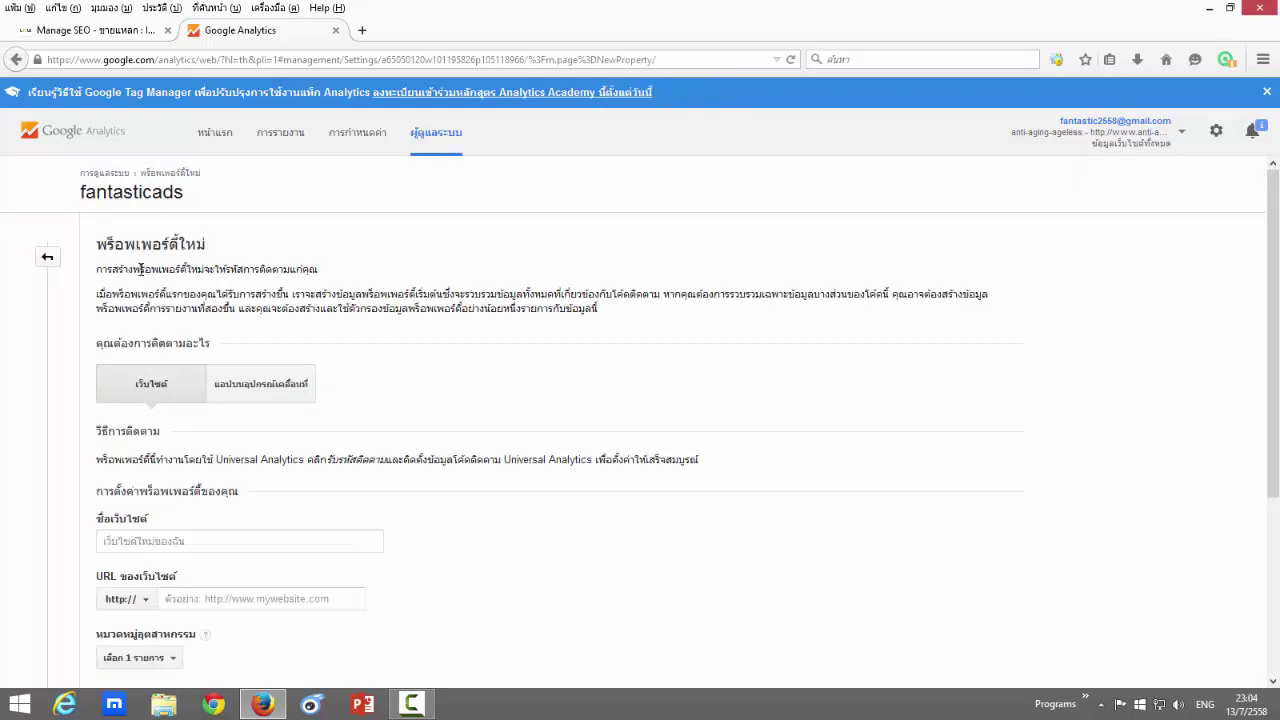
Step: Read the new property page's note about the tracking code and compare it with the Google Analytics field in the shop's SEO settings
scroll(143, 274, "down", 1)
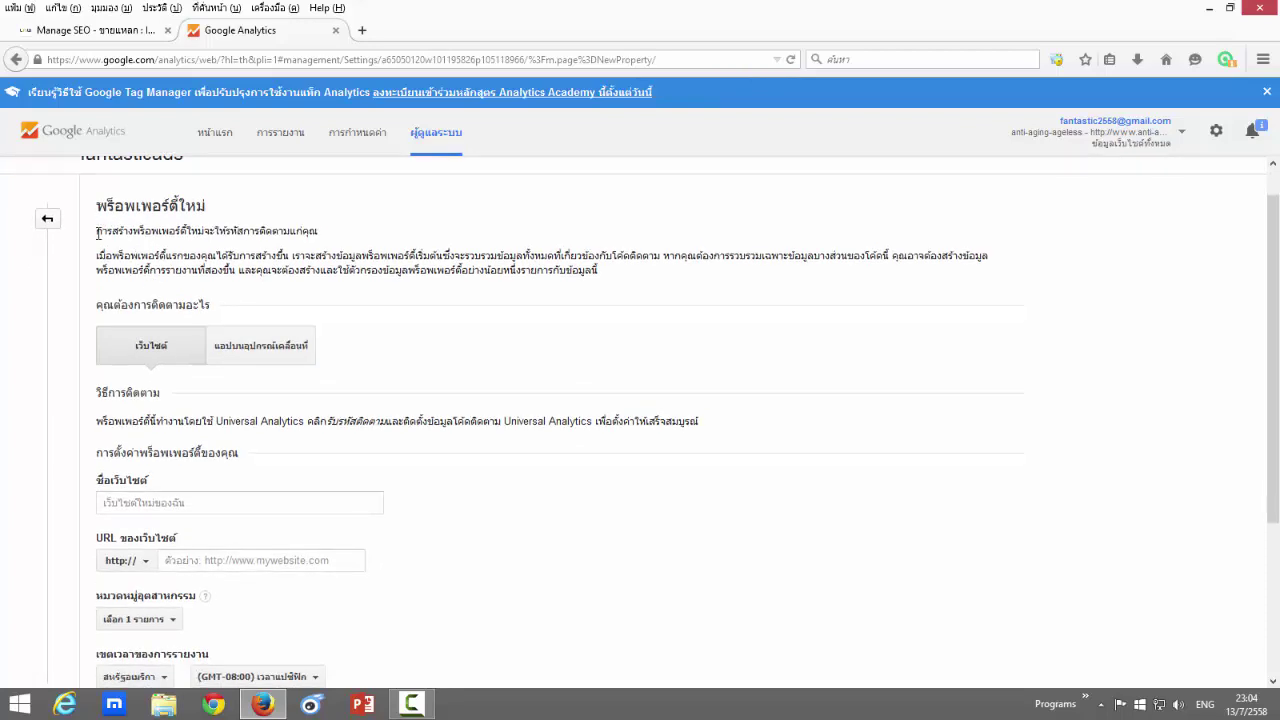
left_click_drag(98, 232, 210, 233)
left_click(212, 250)
left_click_drag(216, 231, 335, 244)
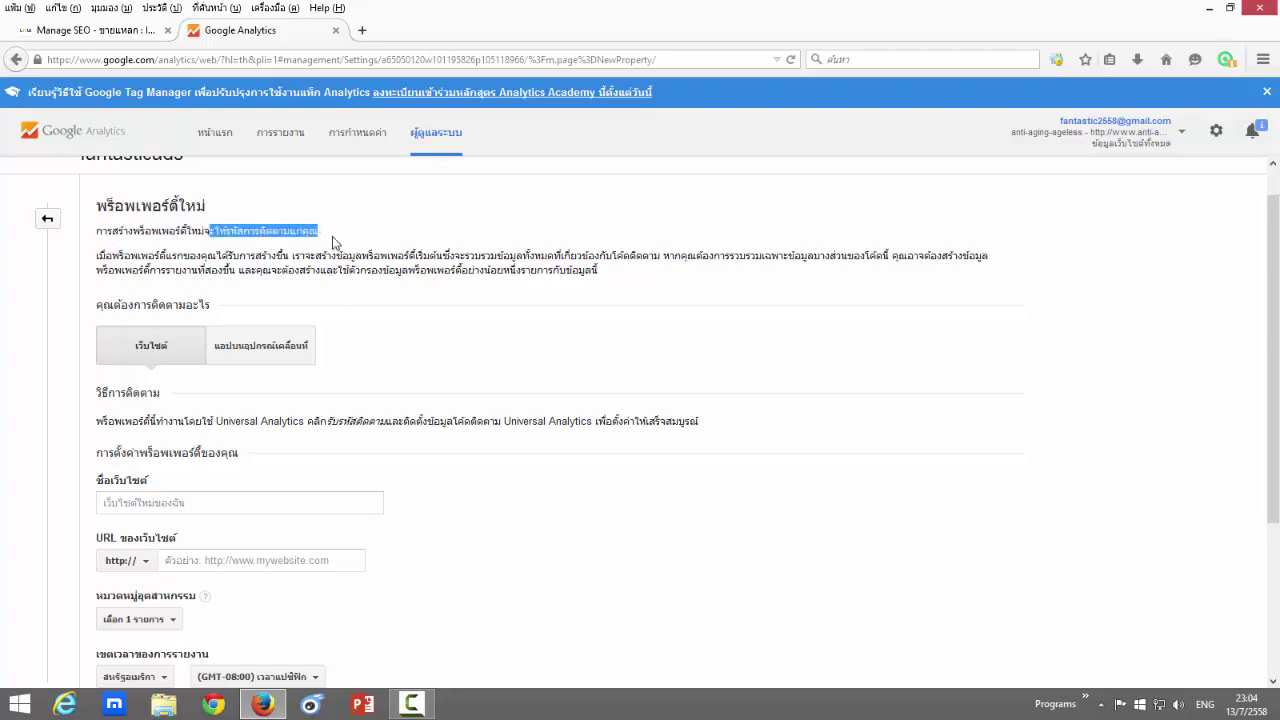
left_click(335, 244)
left_click(56, 30)
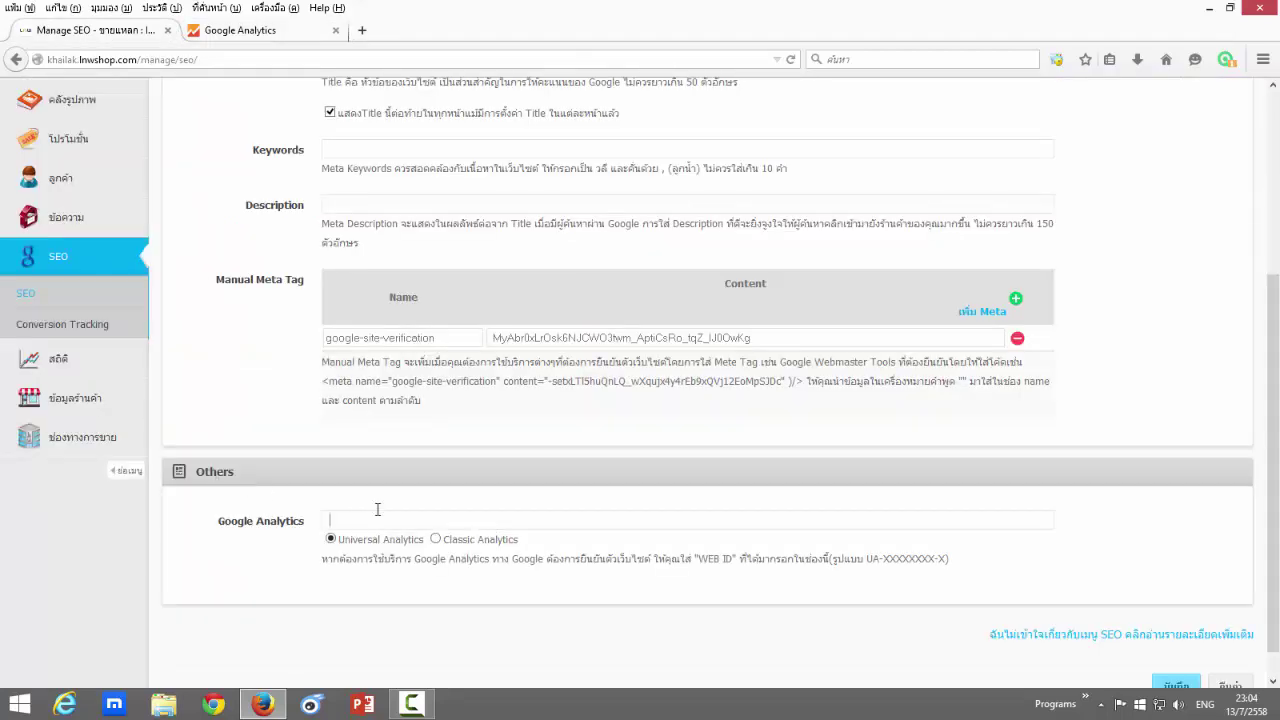
left_click(292, 31)
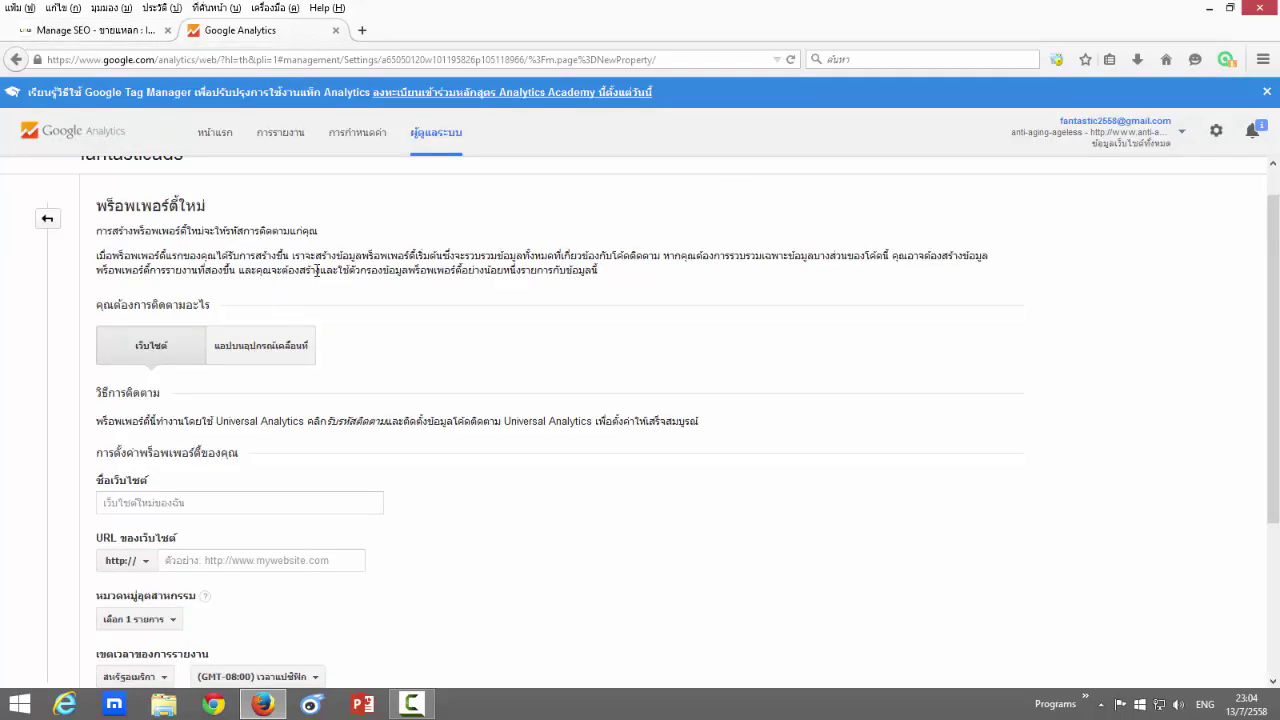
Step: Enter ขายแหลก as the website name of the new Analytics property
scroll(229, 271, "down", 2)
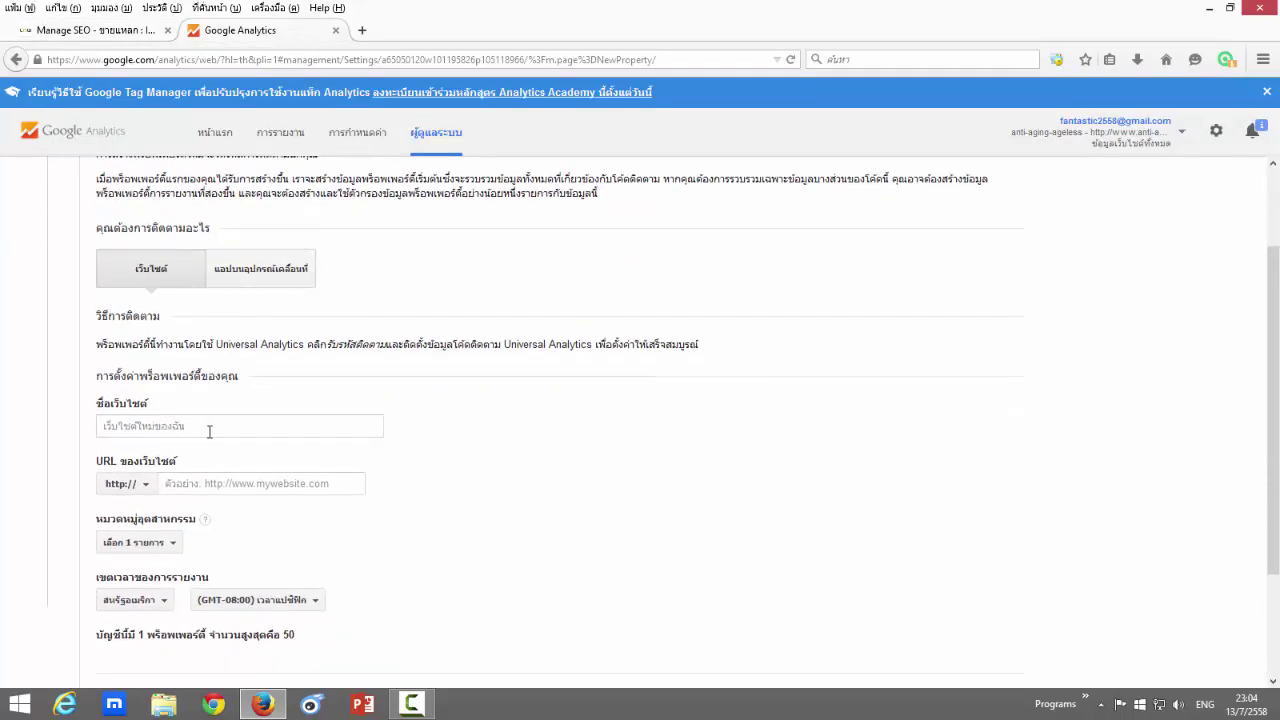
left_click(172, 427)
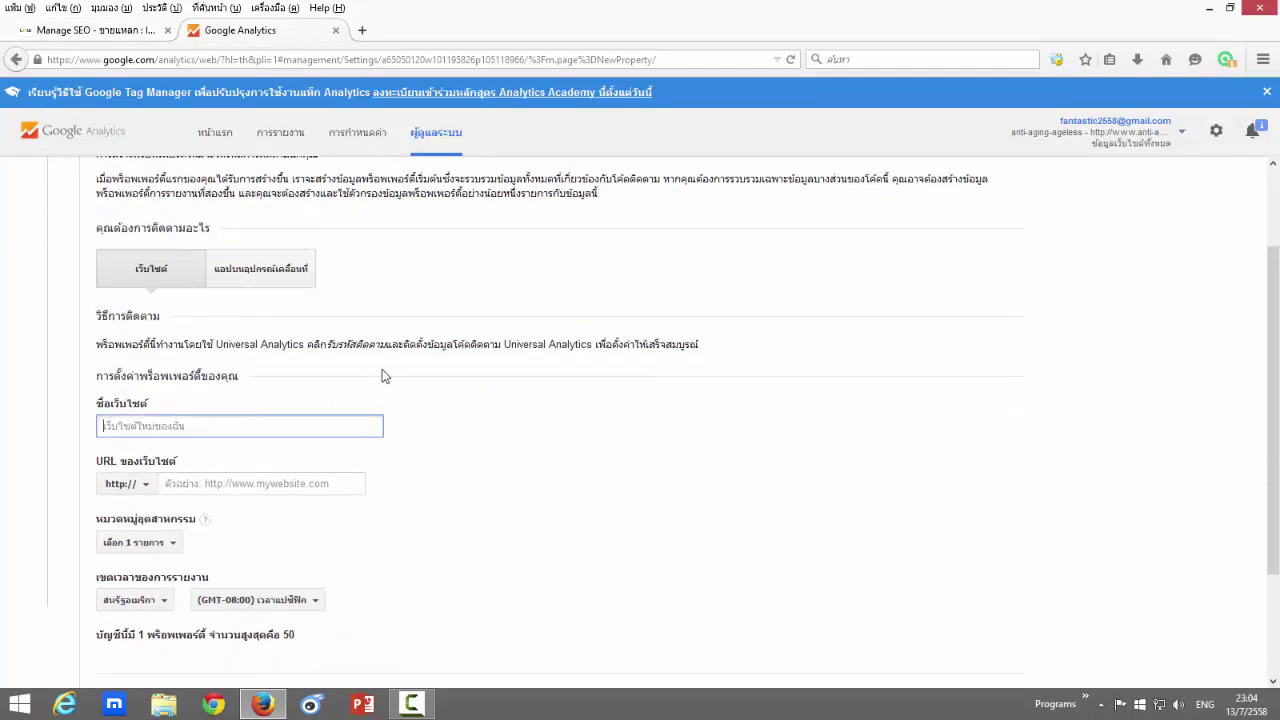
left_click(112, 37)
left_click(238, 32)
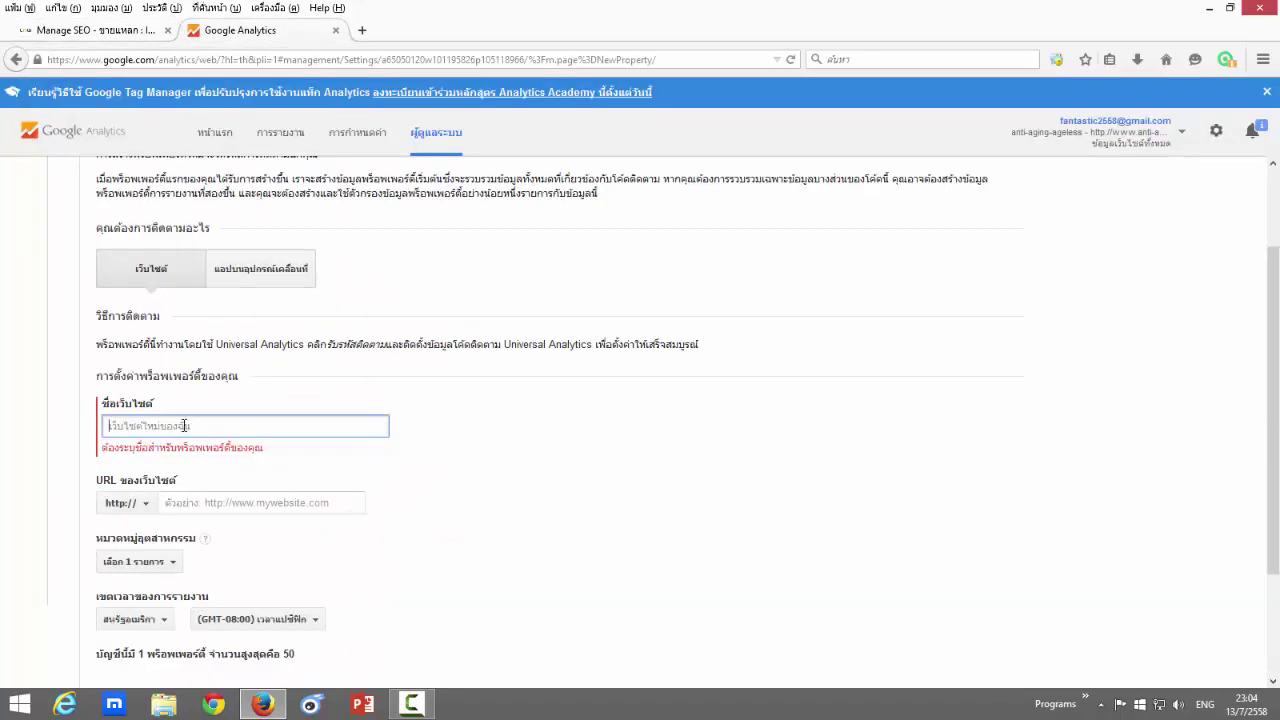
left_click(184, 426)
key("BackSpace")
key("alt+shift")
type("ขายแหลก")
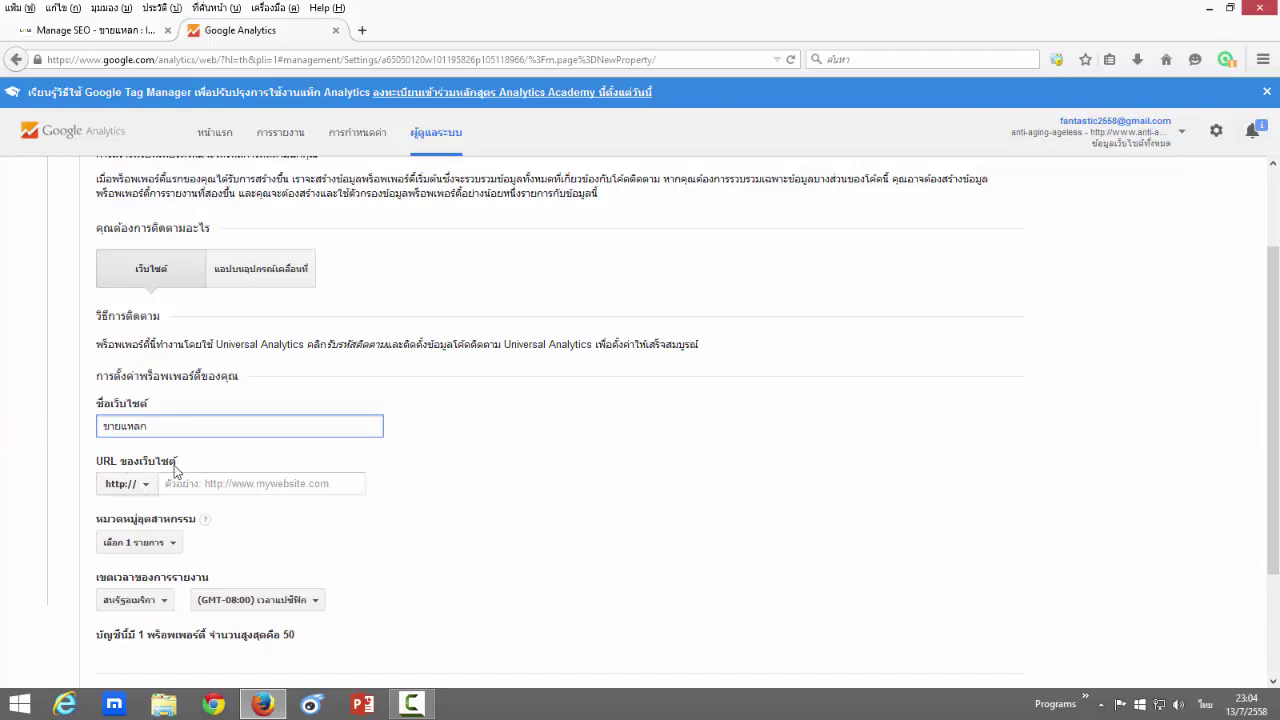
Step: Open the shop's storefront from its management page and copy the address khailak.lnwshop.com
left_click(107, 27)
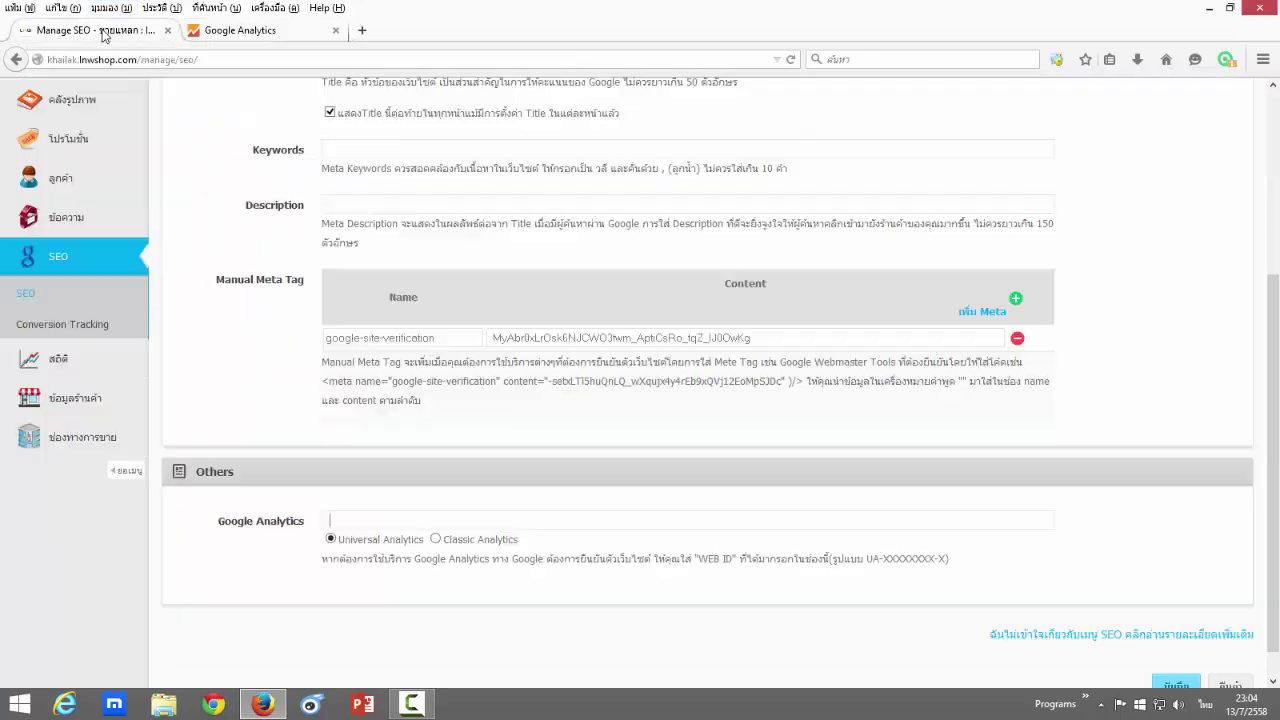
left_click(70, 59)
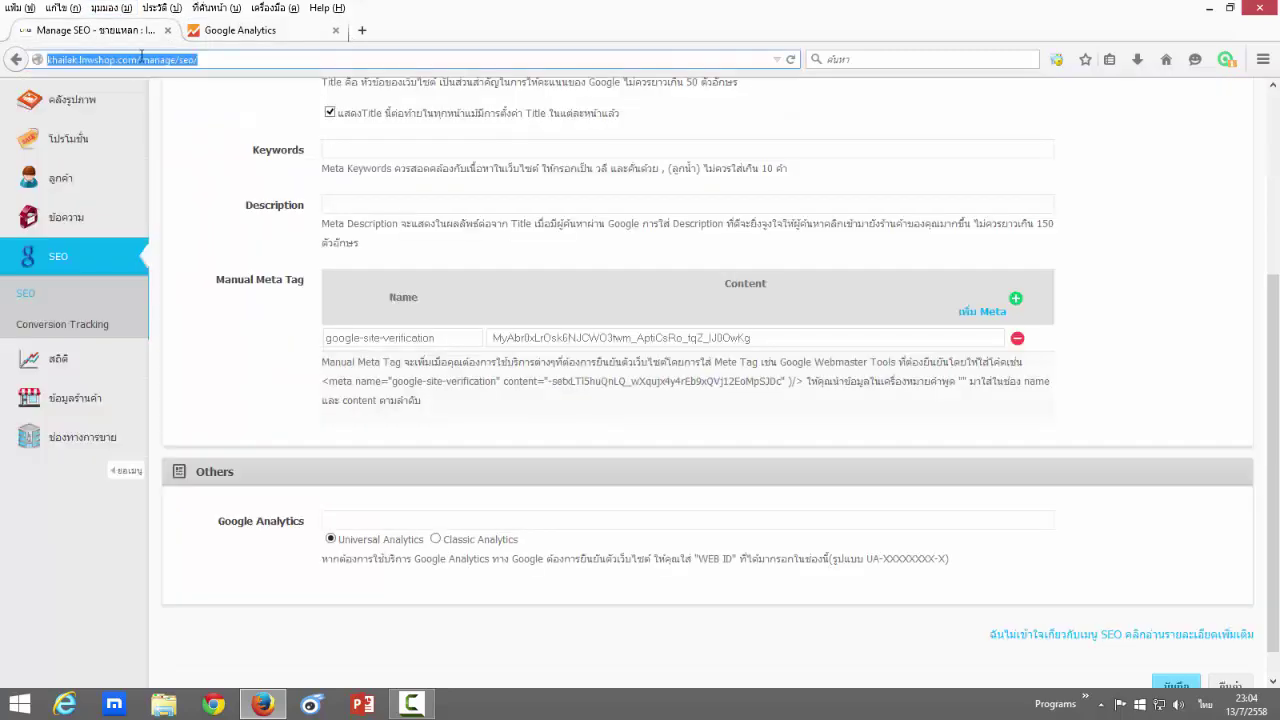
scroll(170, 136, "up", 5)
left_click(172, 137)
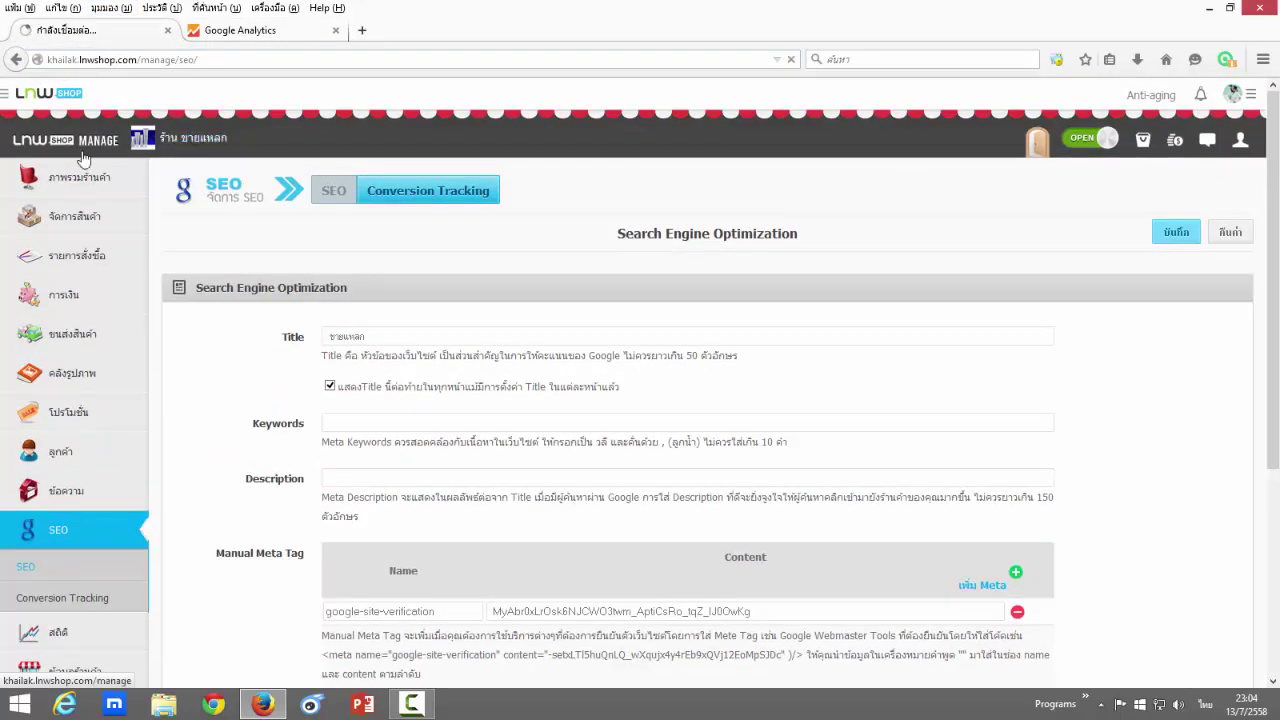
left_click(84, 60)
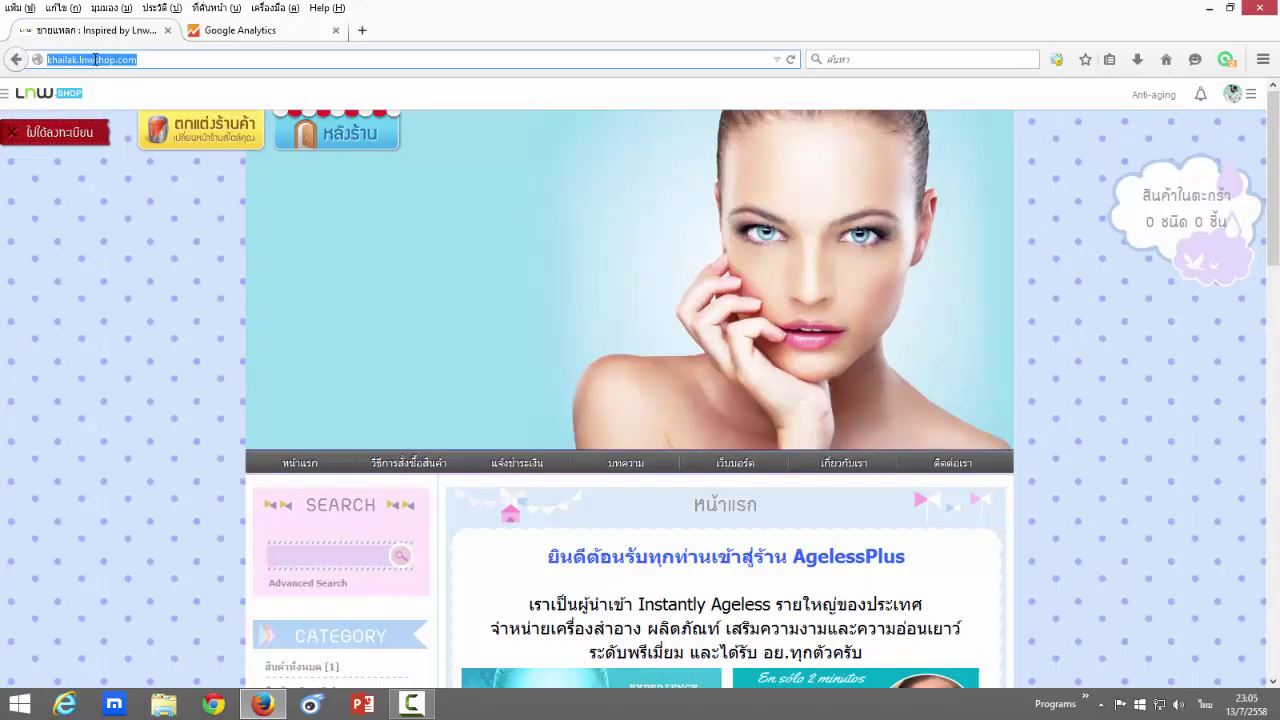
left_click(163, 61)
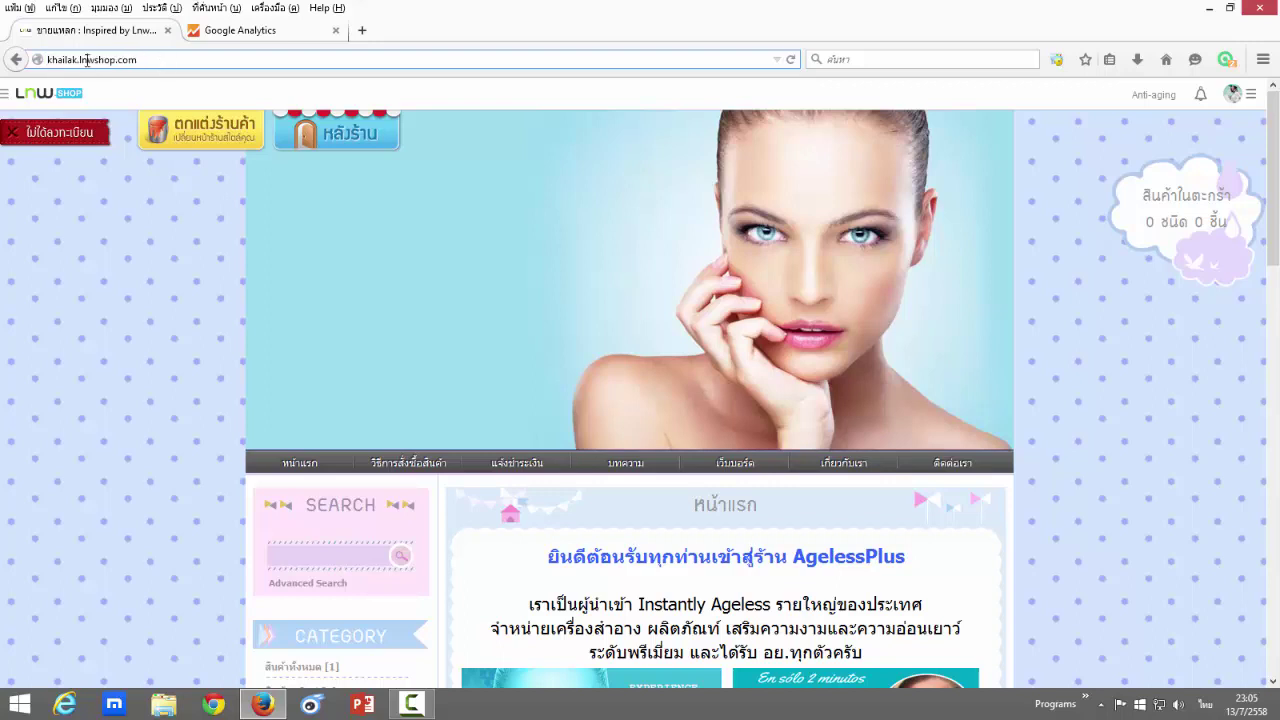
double_click(112, 61)
left_click(112, 61)
triple_click(112, 61)
key("ctrl+c")
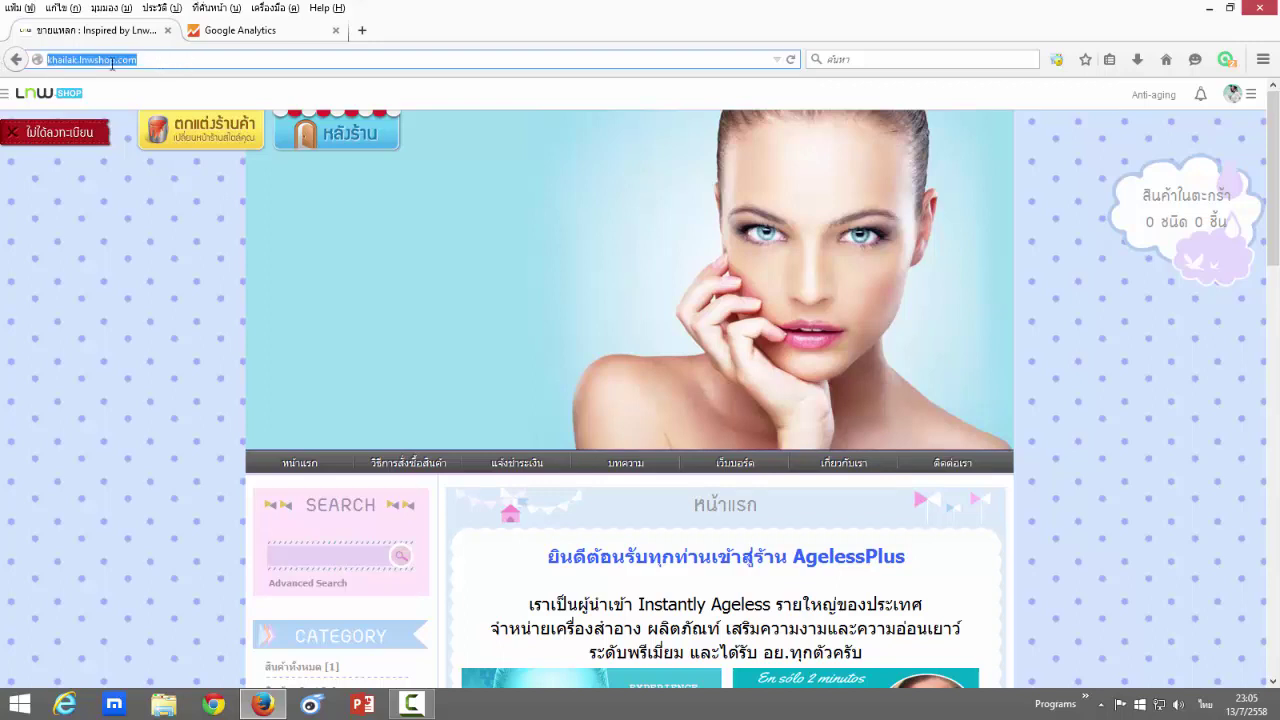
right_click(97, 59)
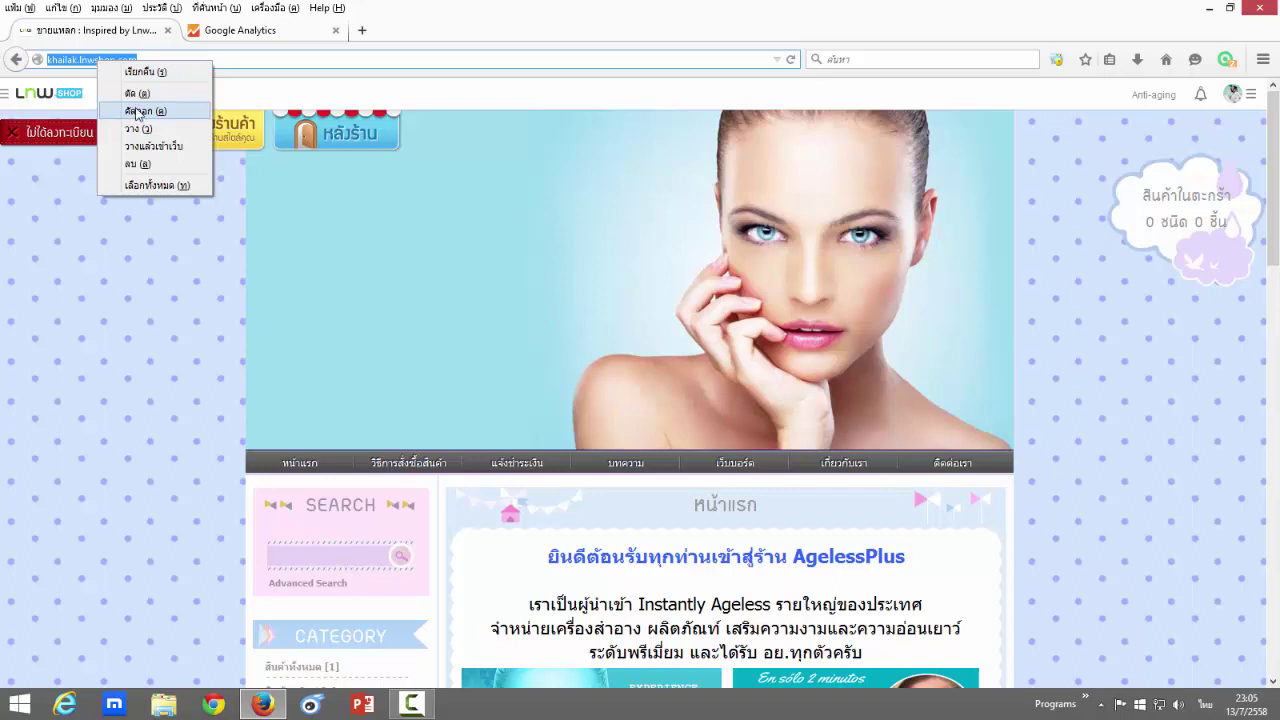
left_click(72, 60)
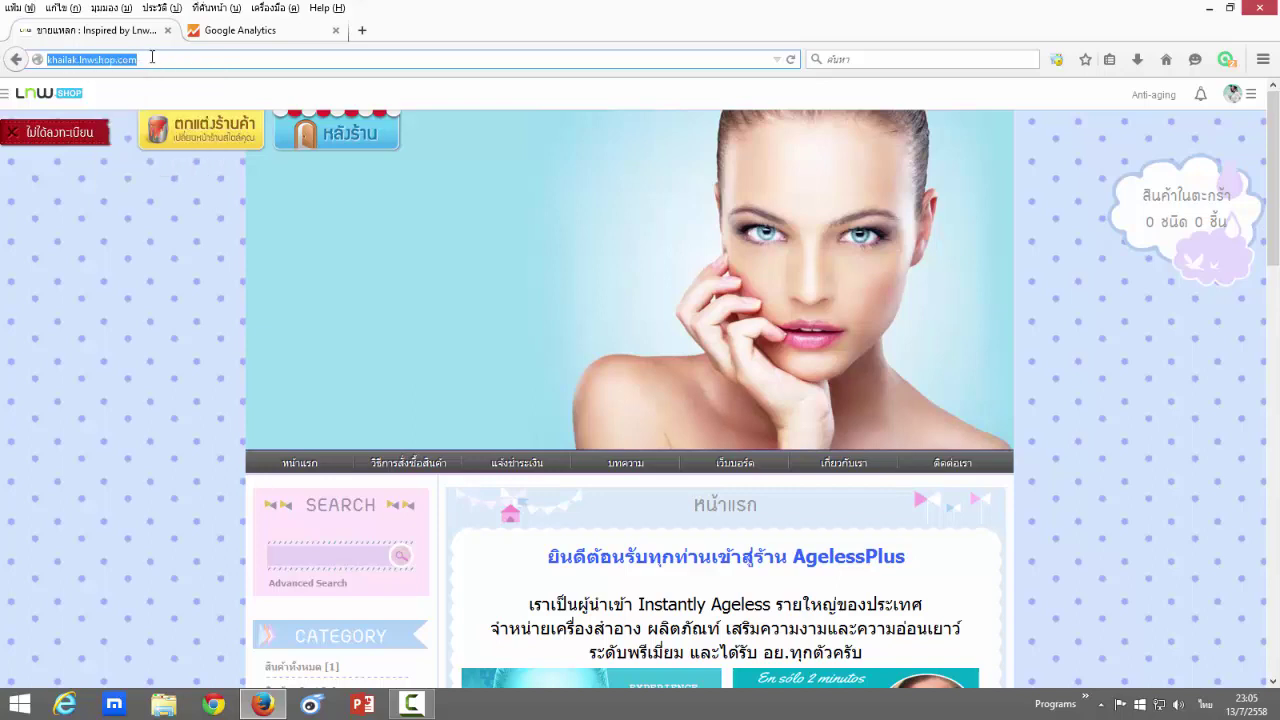
left_click(228, 30)
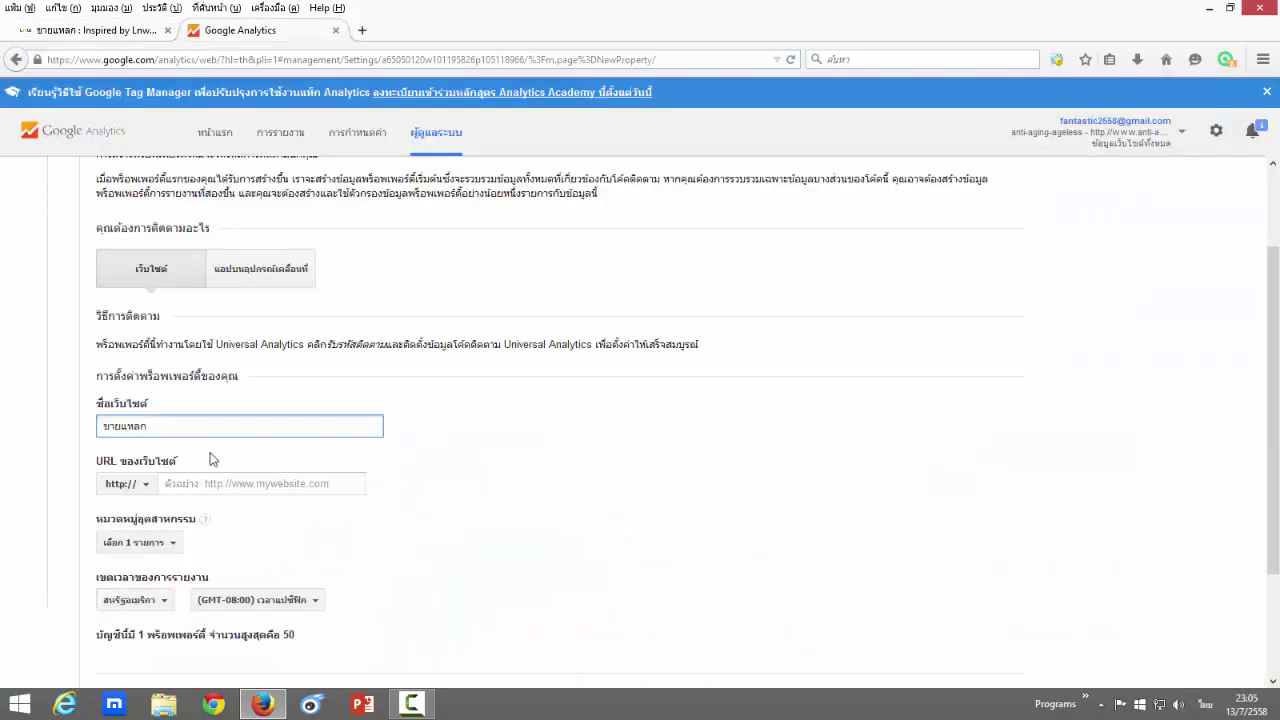
left_click(205, 487)
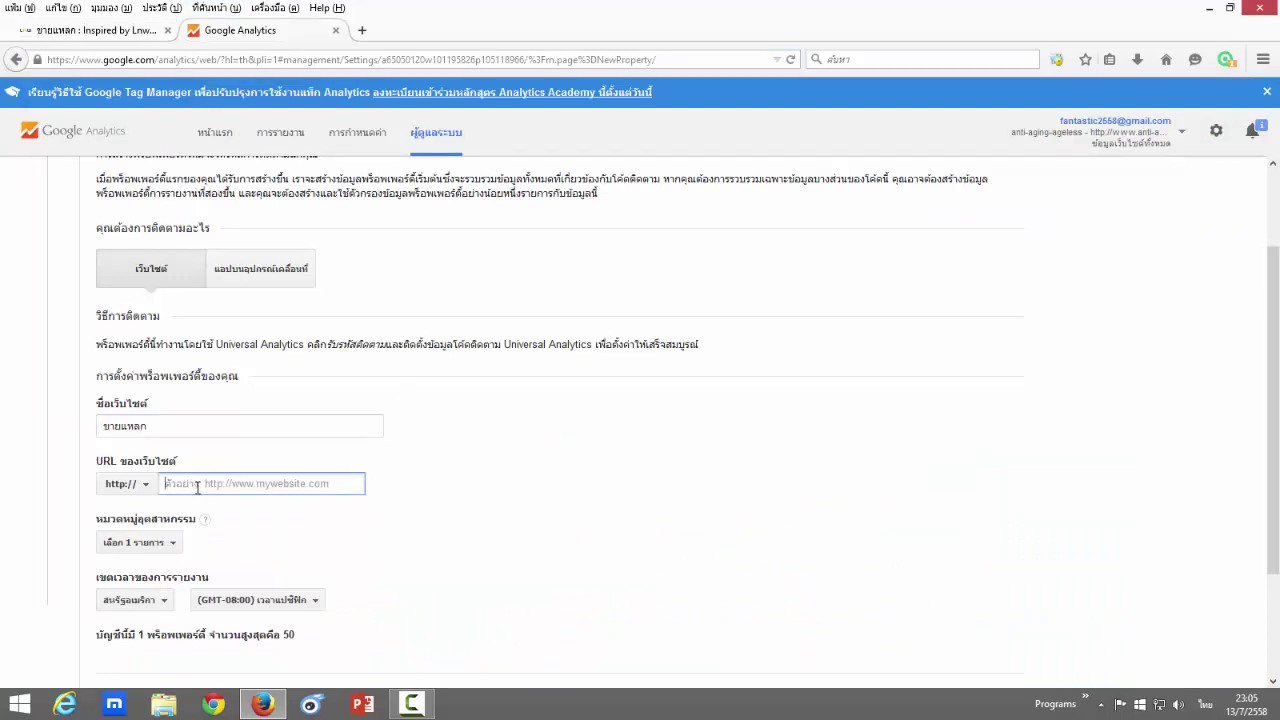
key("ctrl+v")
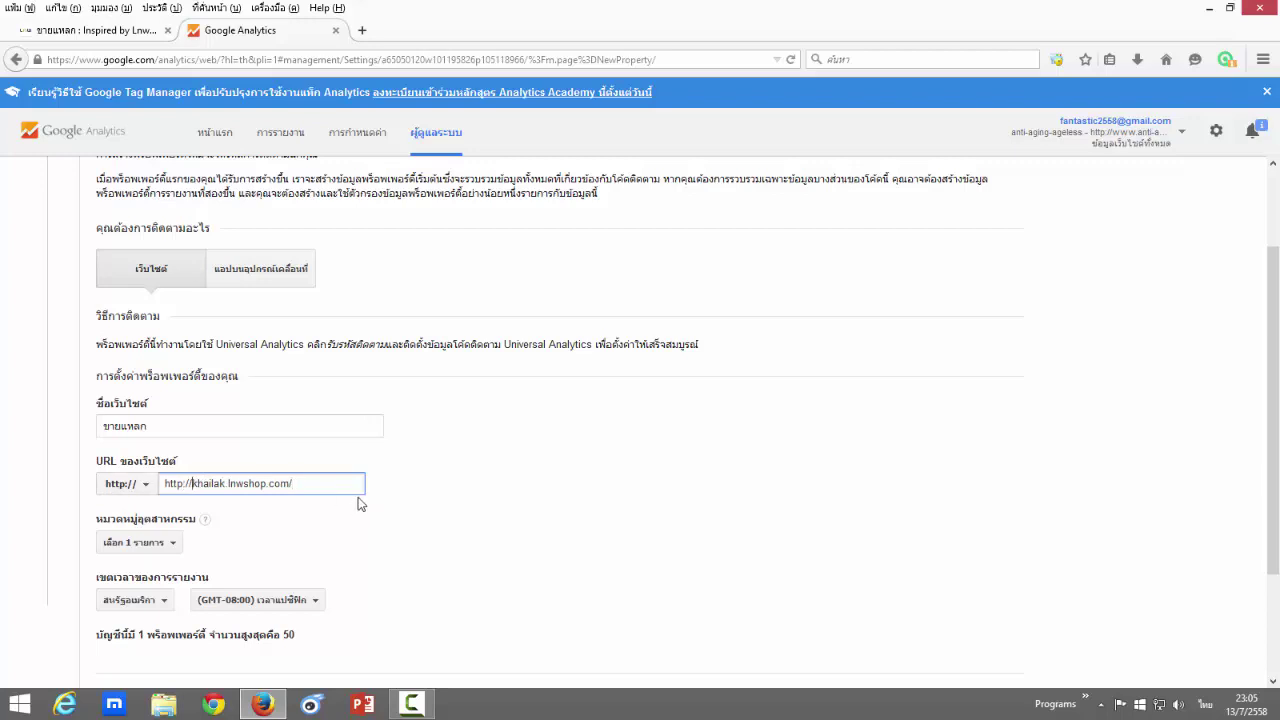
key("BackSpace")
key("BackSpace")
key("BackSpace")
key("BackSpace")
key("BackSpace")
key("BackSpace")
key("BackSpace")
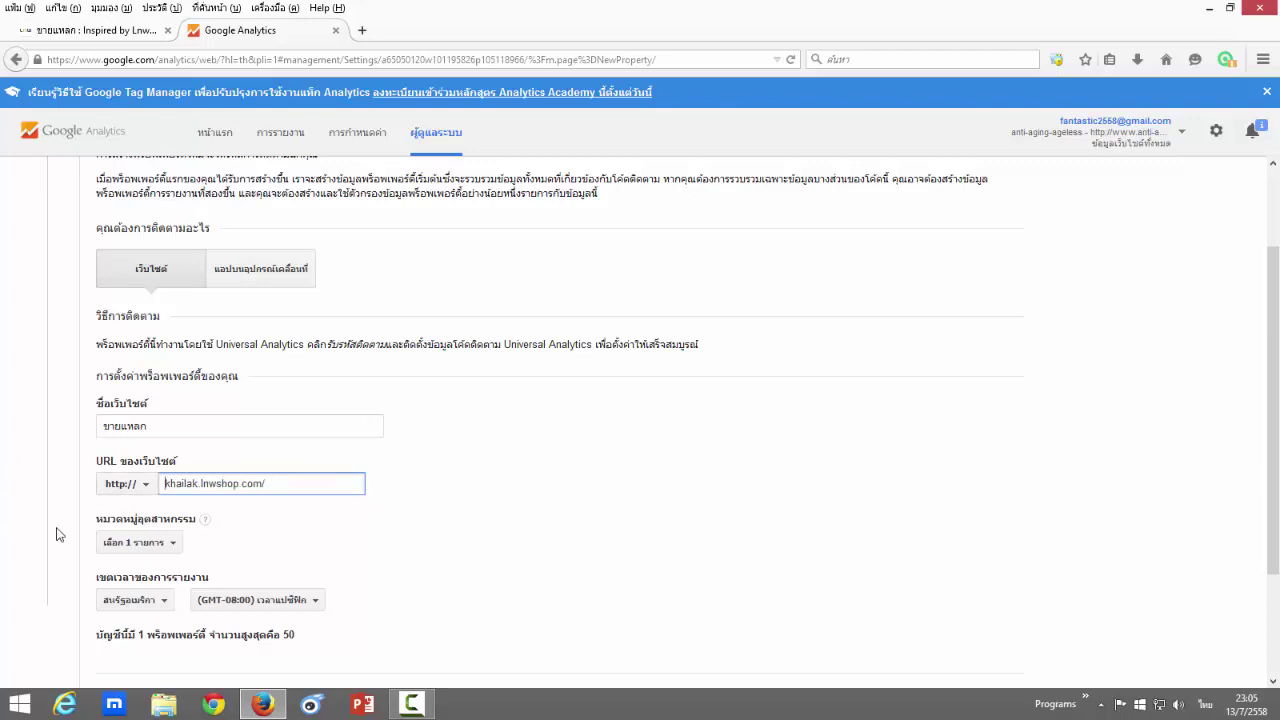
left_click(601, 463)
Step: Set the property's industry category to ความงามและฟิตเนส (beauty and fitness)
scroll(598, 458, "down", 1)
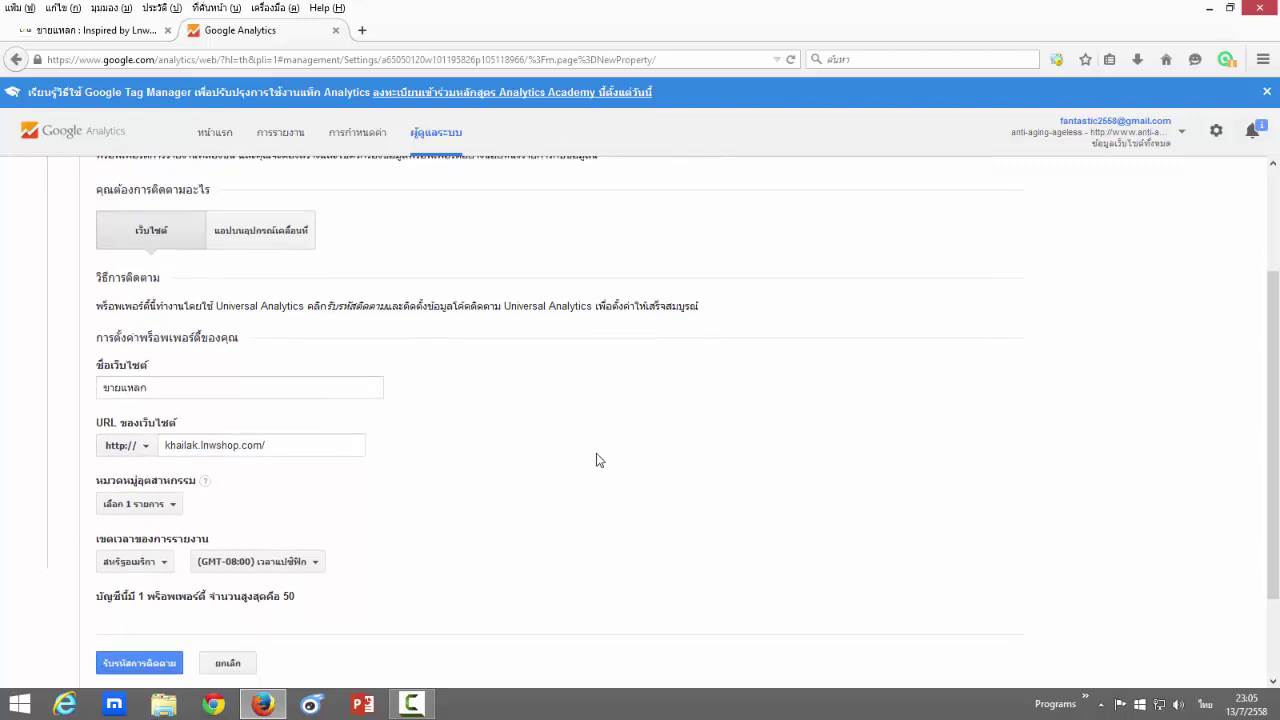
left_click(141, 472)
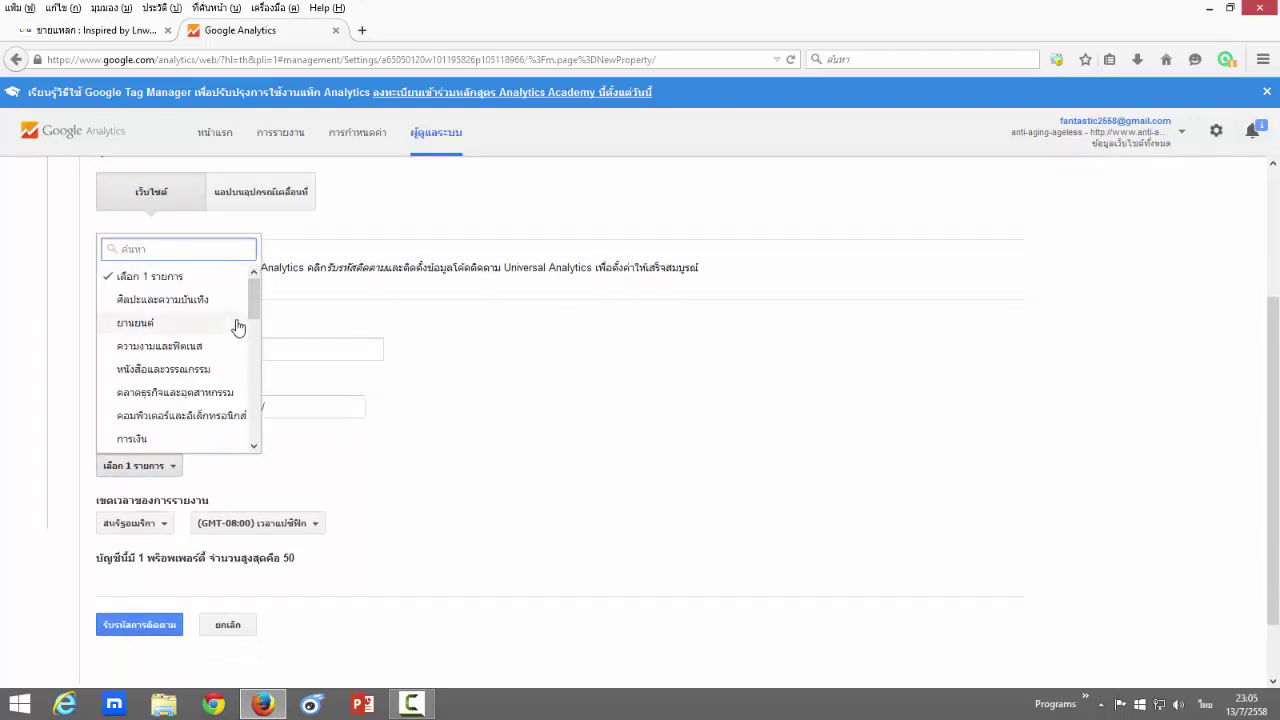
left_click(55, 30)
left_click(222, 30)
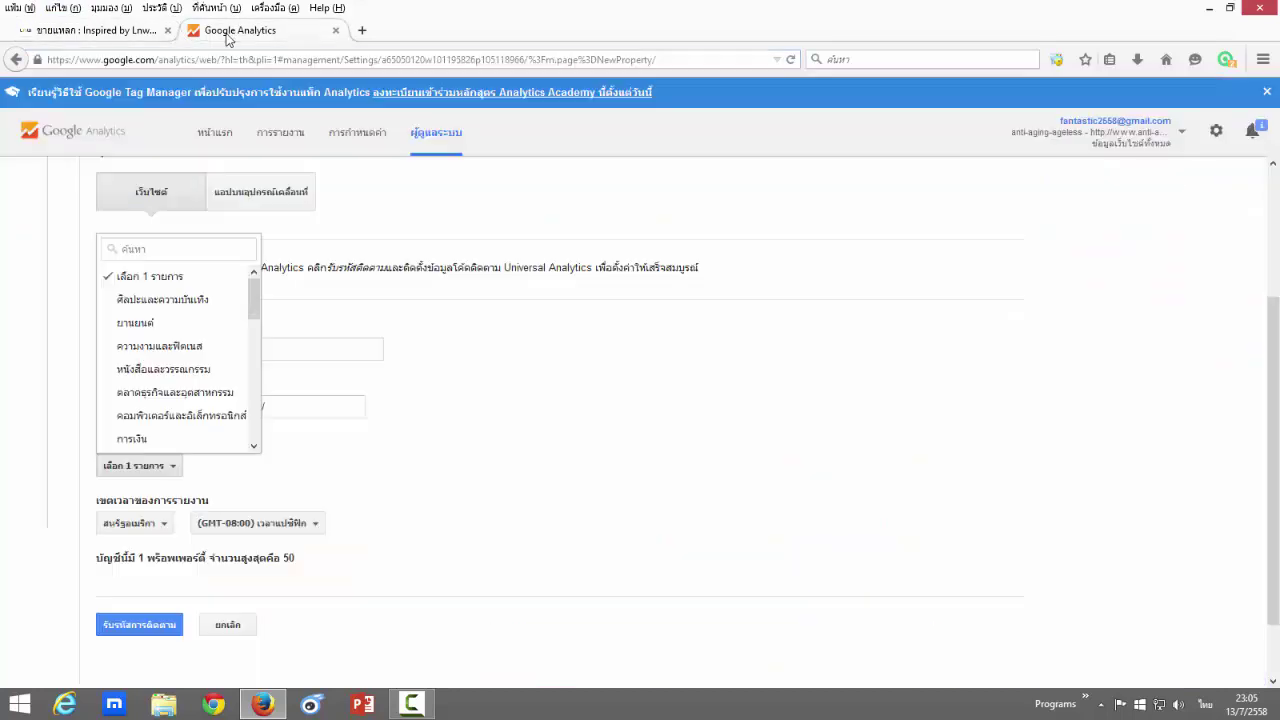
mouse_move(254, 308)
left_mouse_down()
mouse_move(252, 452)
mouse_move(249, 306)
left_mouse_up()
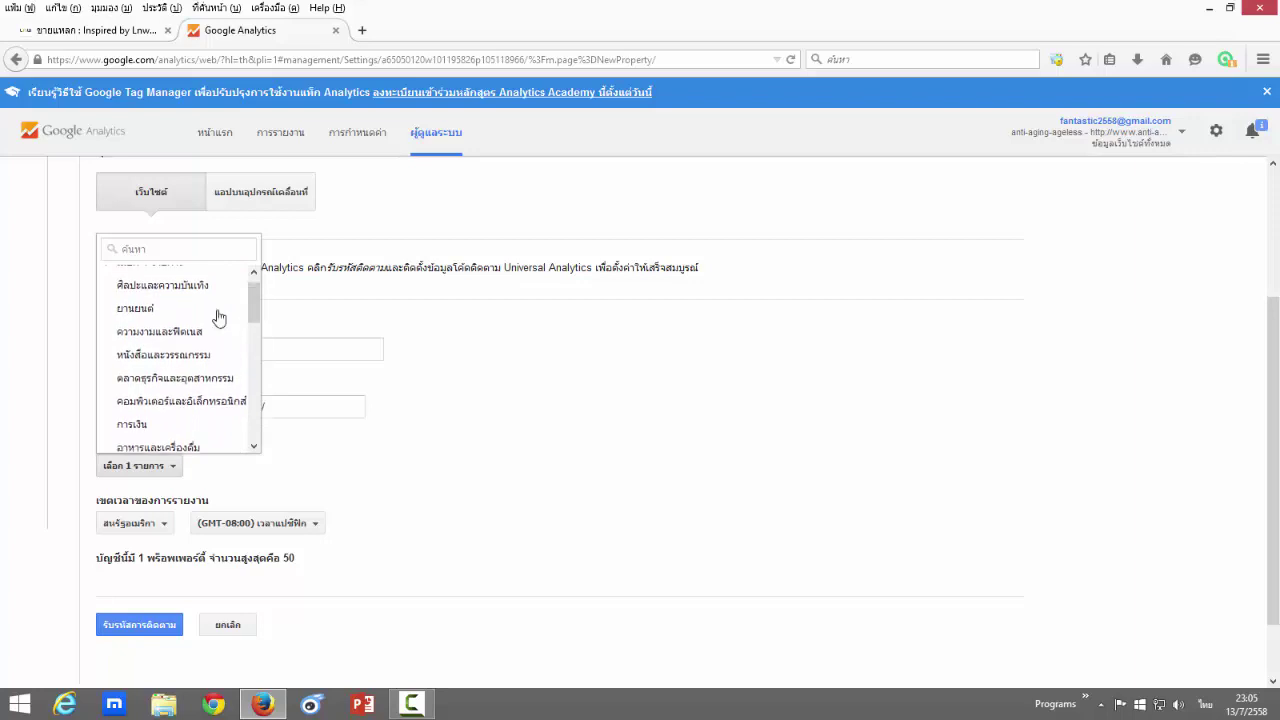
left_click(134, 332)
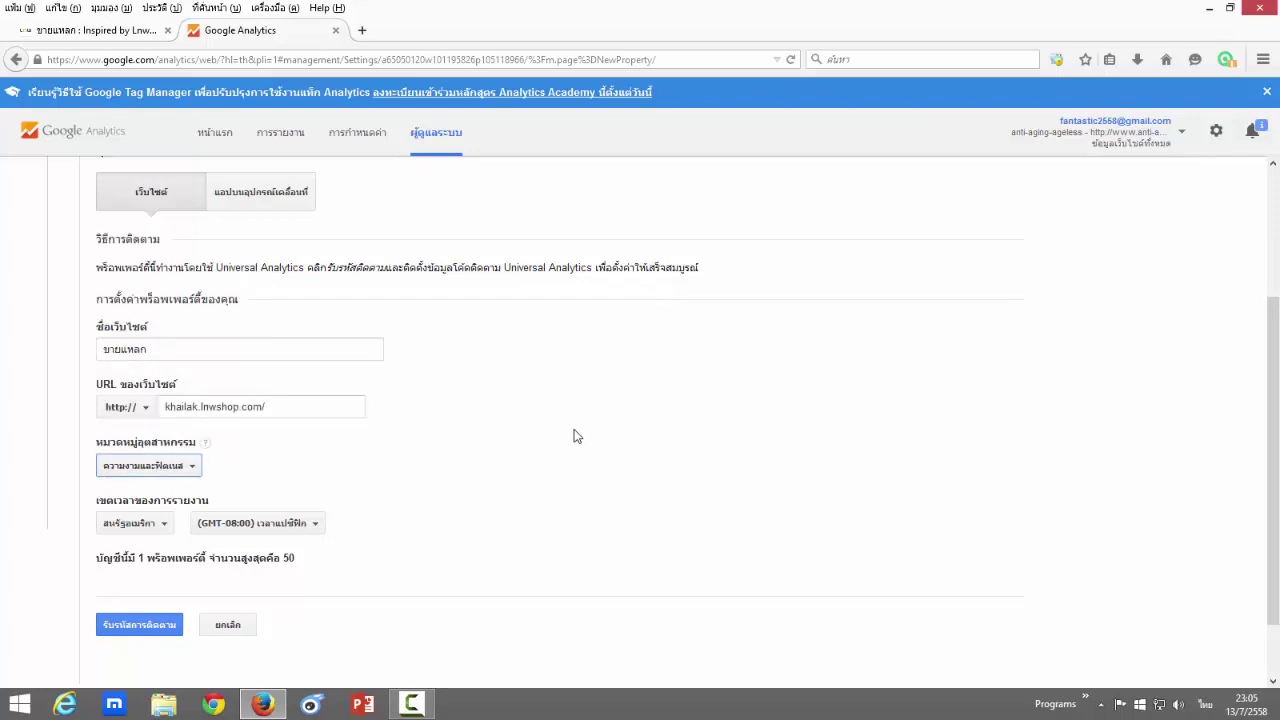
Step: Set the country for the property's reporting time zone to ไทย (Thailand)
scroll(530, 432, "down", 2)
left_click(152, 452)
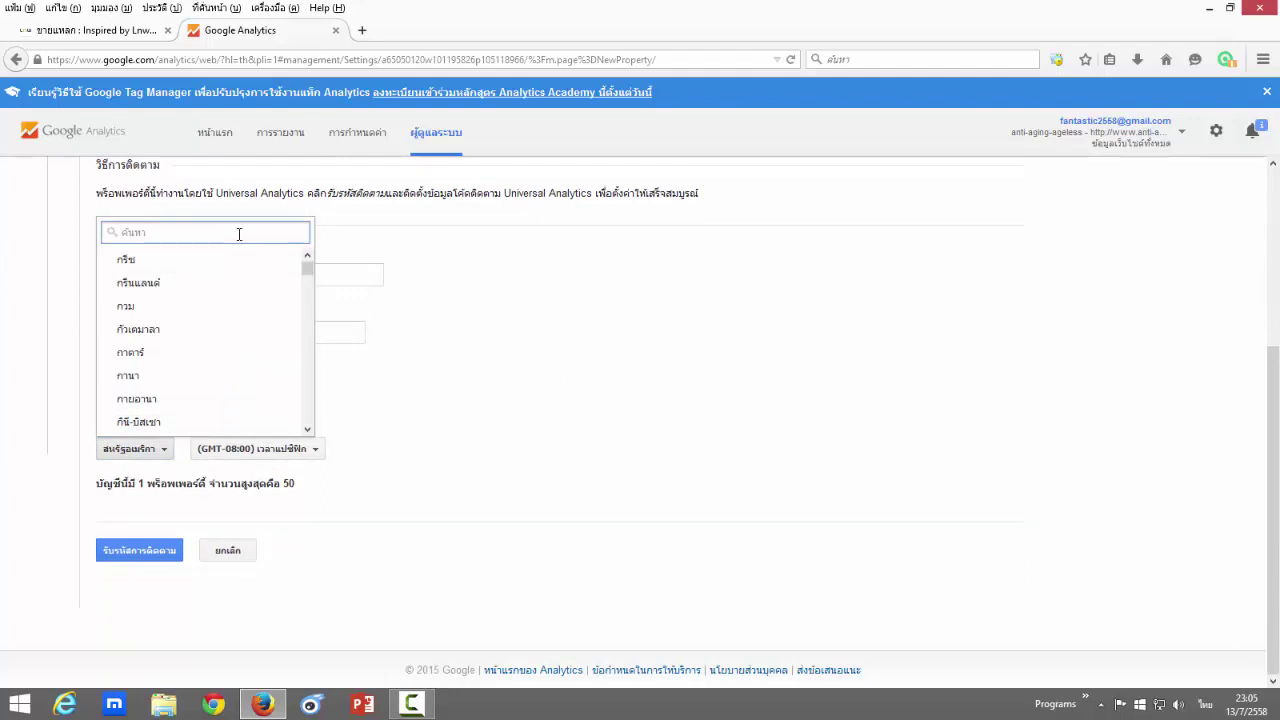
type("ไทย")
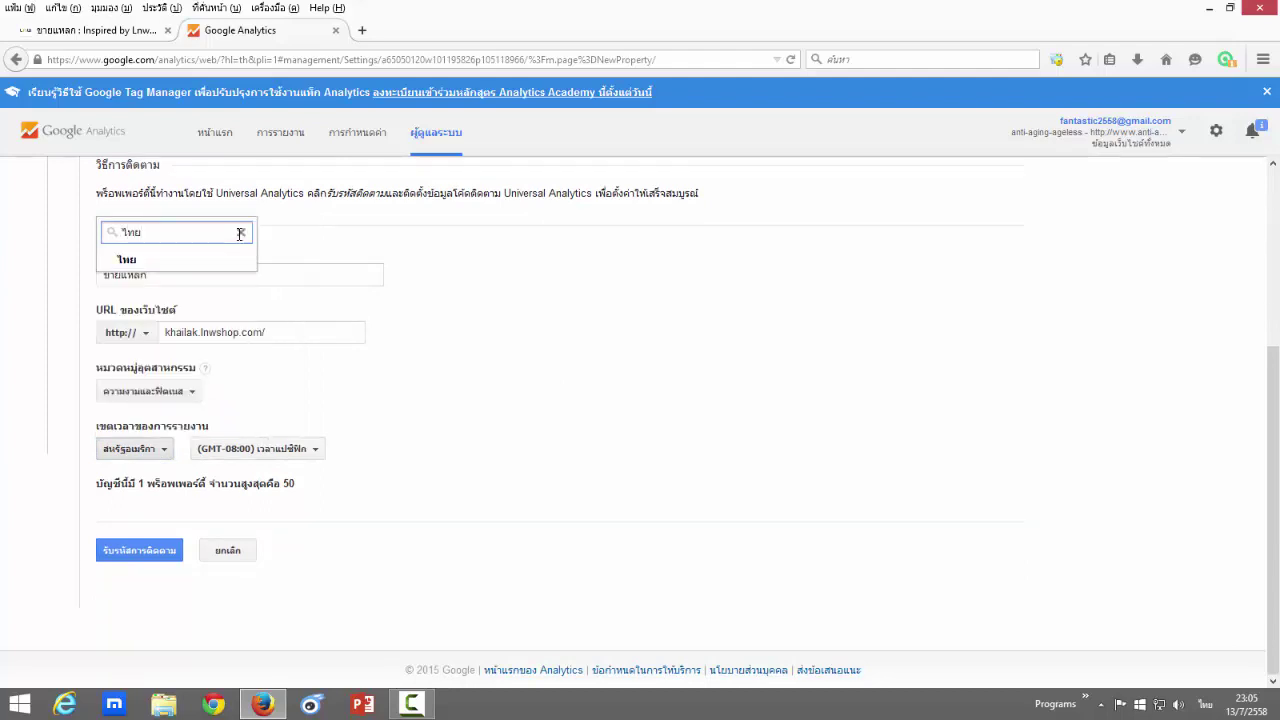
left_click(132, 262)
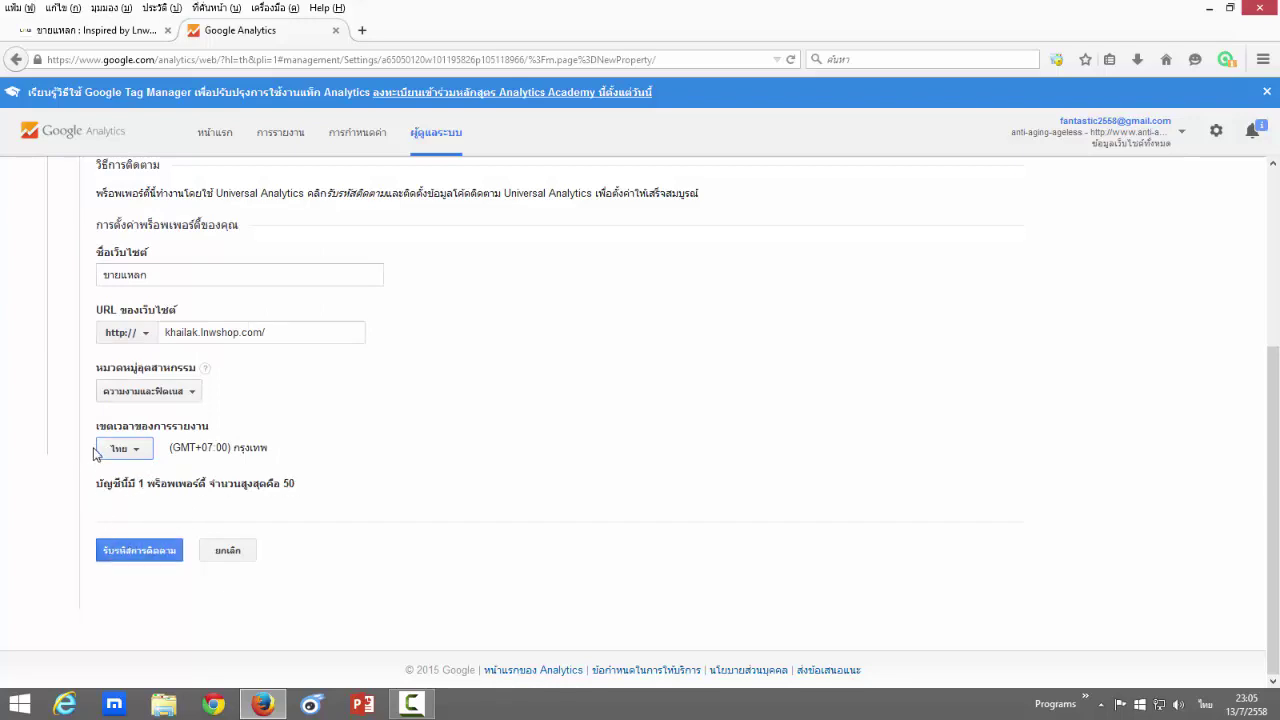
Step: Create the property by requesting its tracking code, then bring up the account's list of web properties with their tracking IDs
left_click(132, 559)
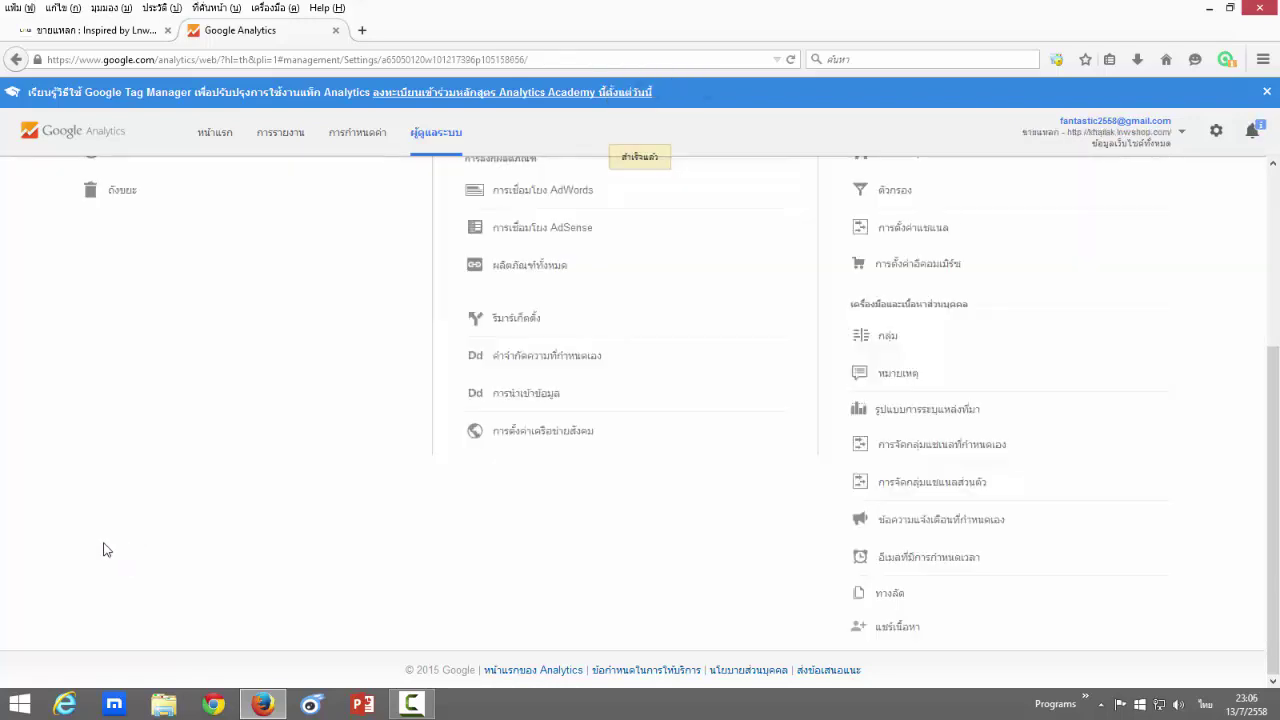
scroll(212, 530, "up", 5)
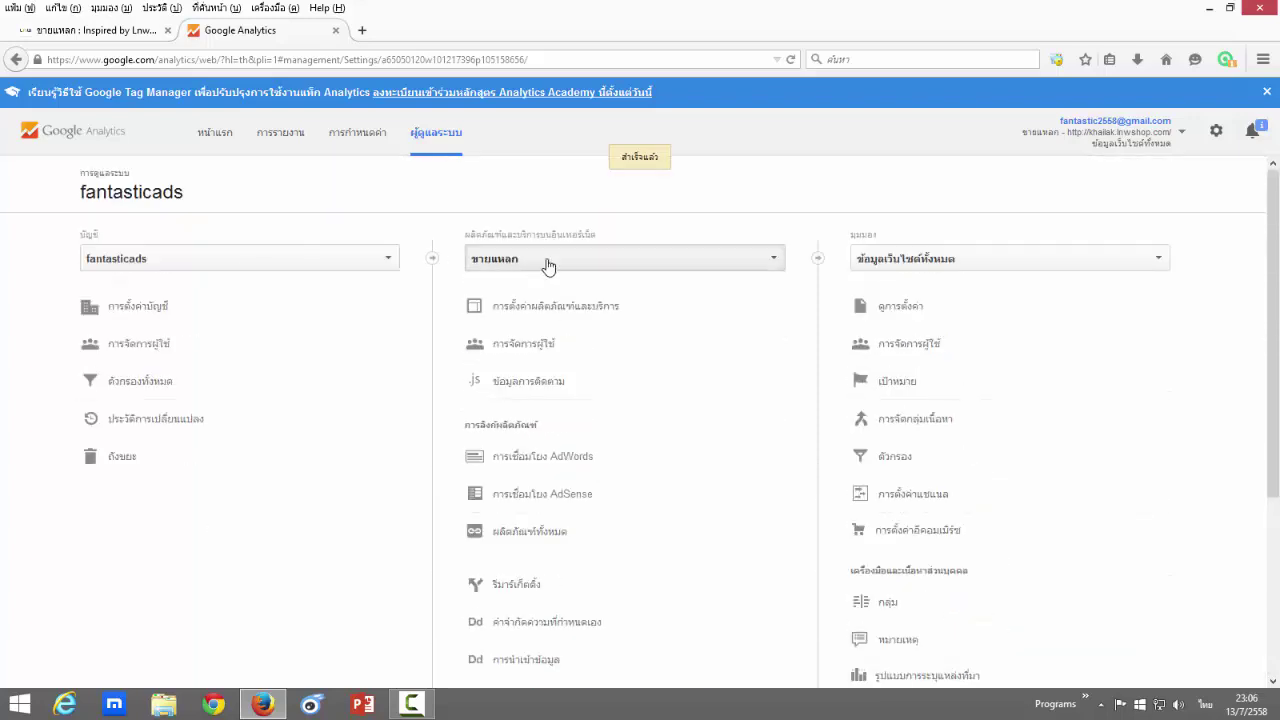
left_click(660, 266)
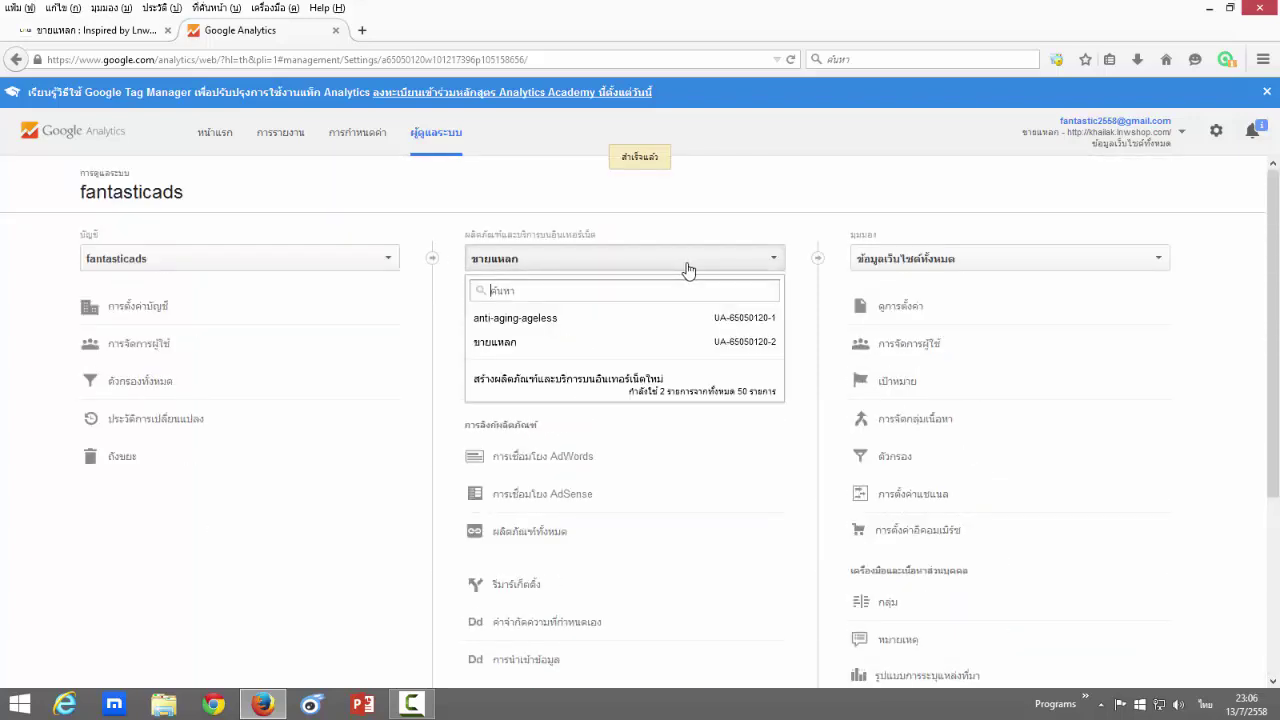
Step: Select the ขายแหลก property and display its tracking code (โค้ดติดตาม) under the tracking information
left_click(688, 268)
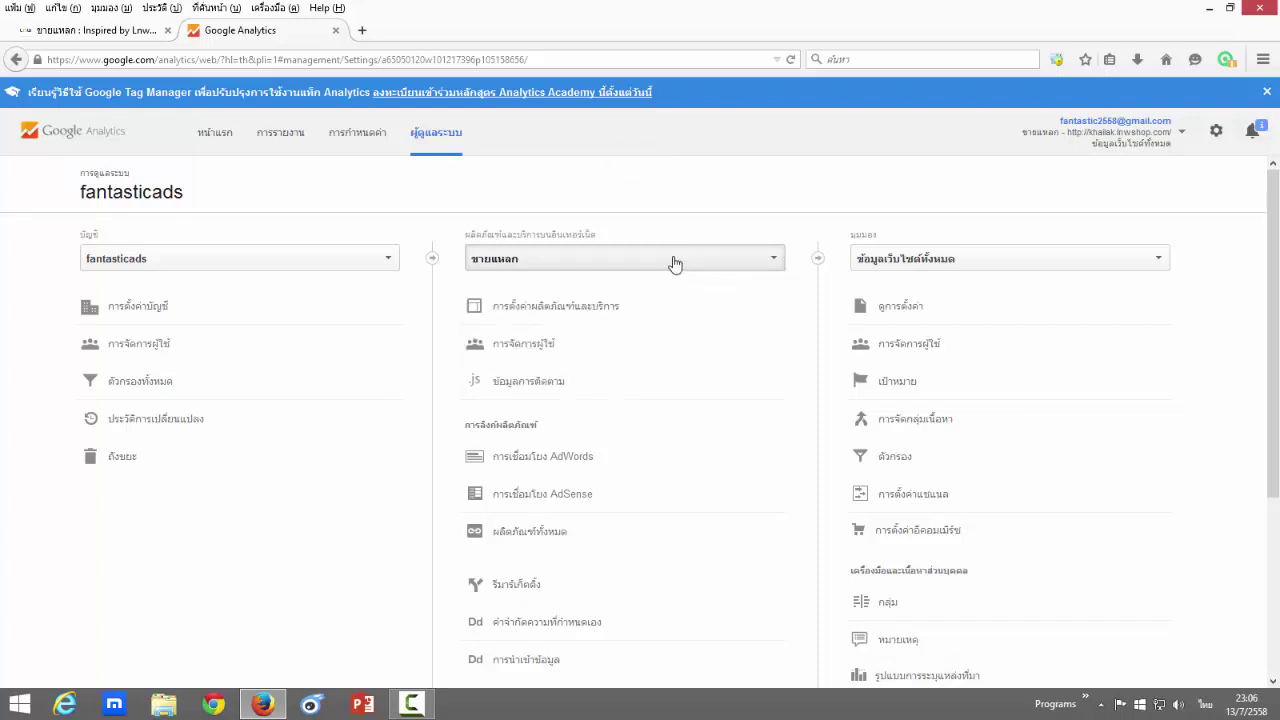
left_click(675, 263)
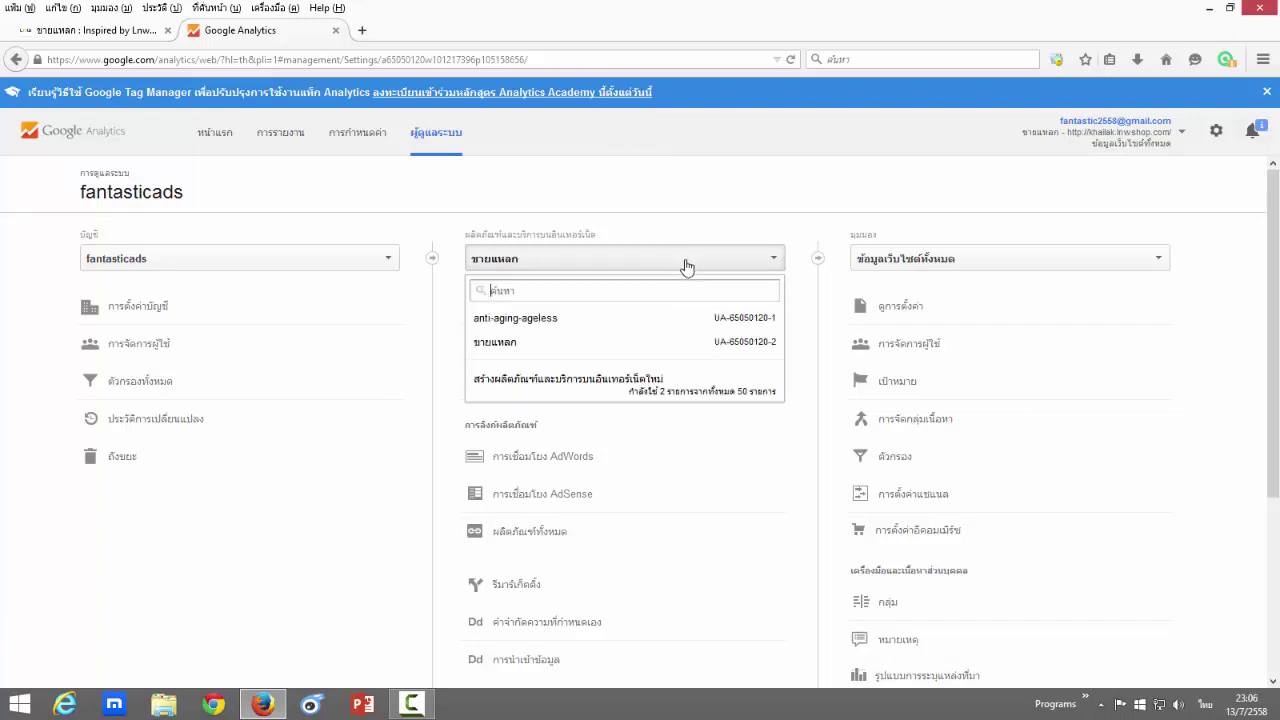
left_click(735, 345)
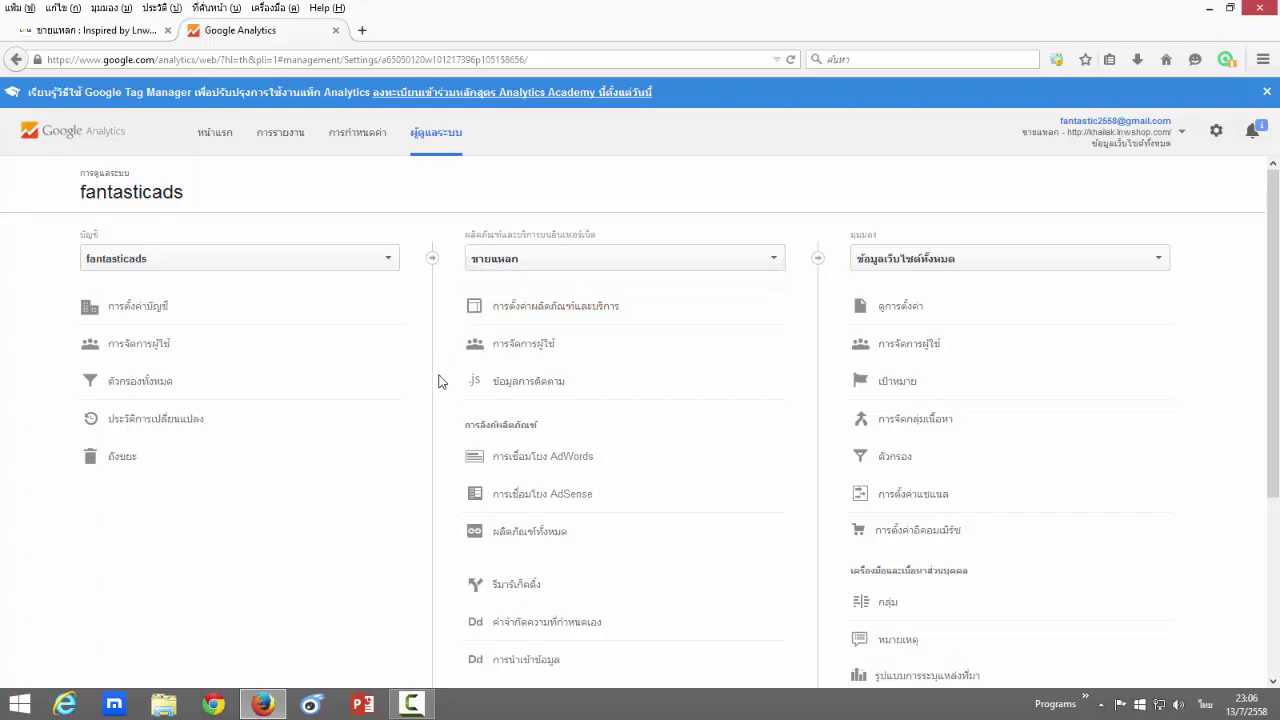
left_click(564, 389)
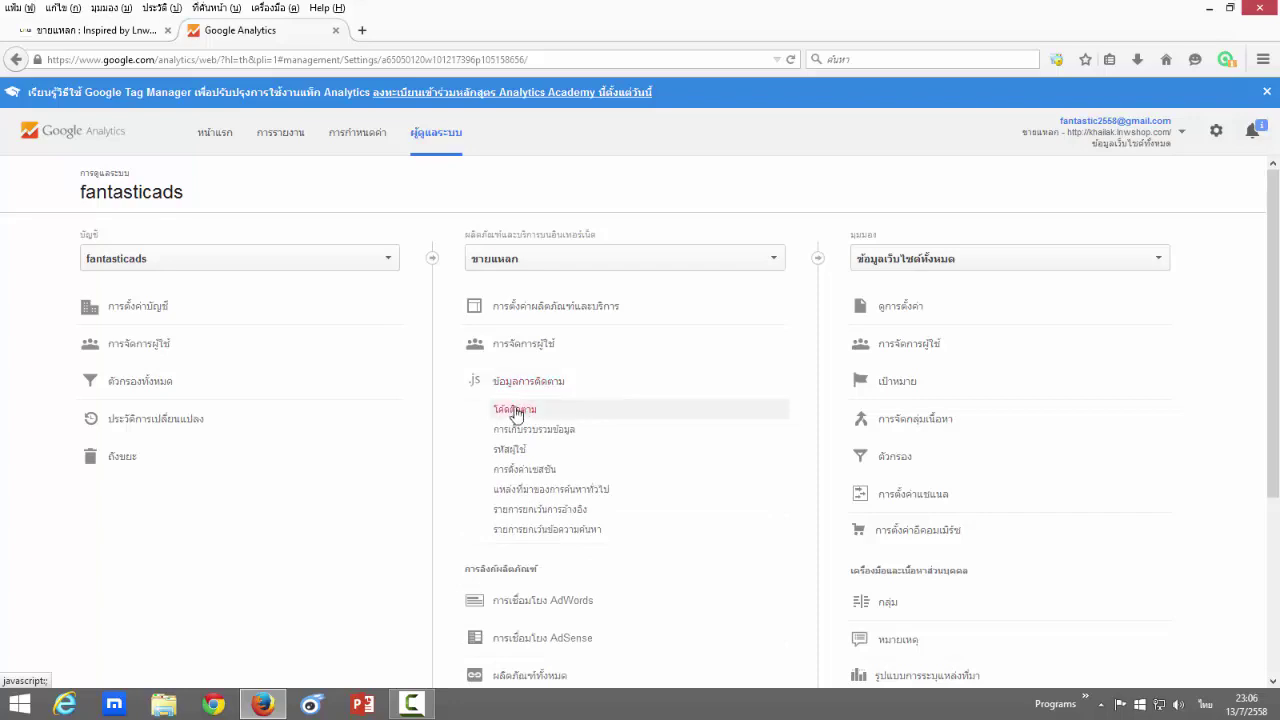
left_click(510, 411)
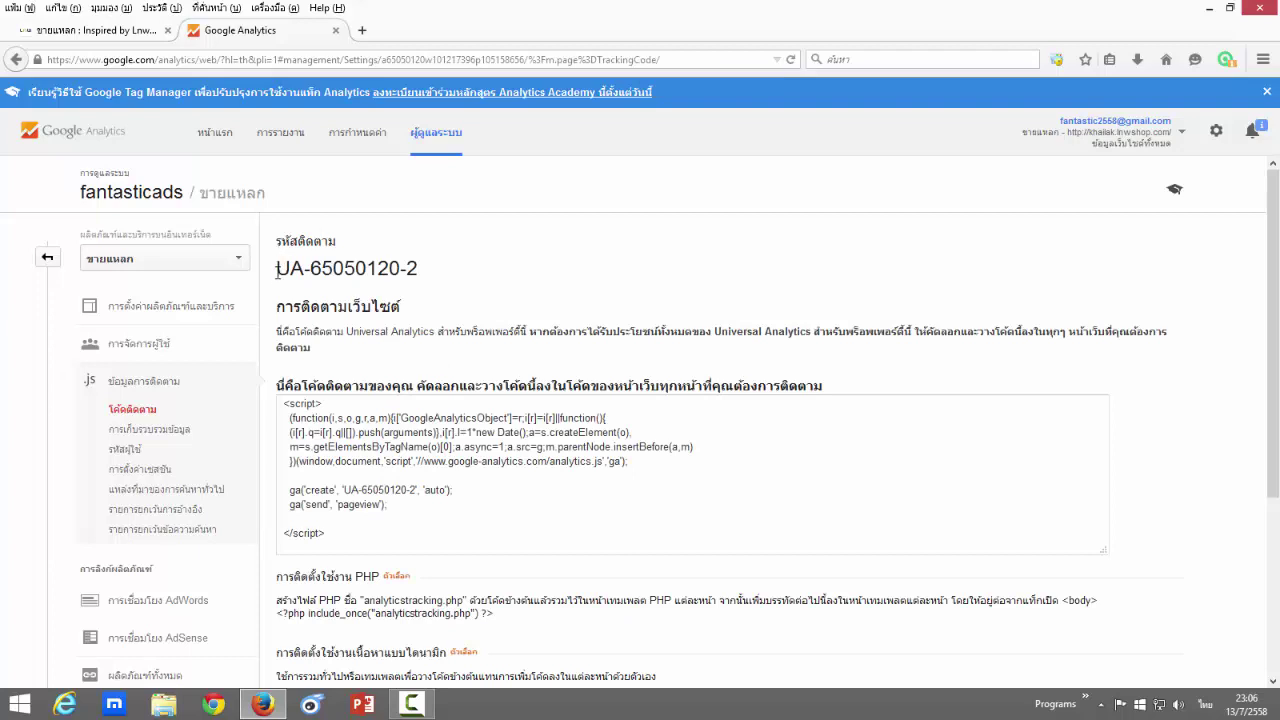
Step: Copy the property's tracking ID, then switch to the LnwShop store and open the SEO settings in its back office
left_click_drag(276, 268, 420, 268)
key("ctrl+c")
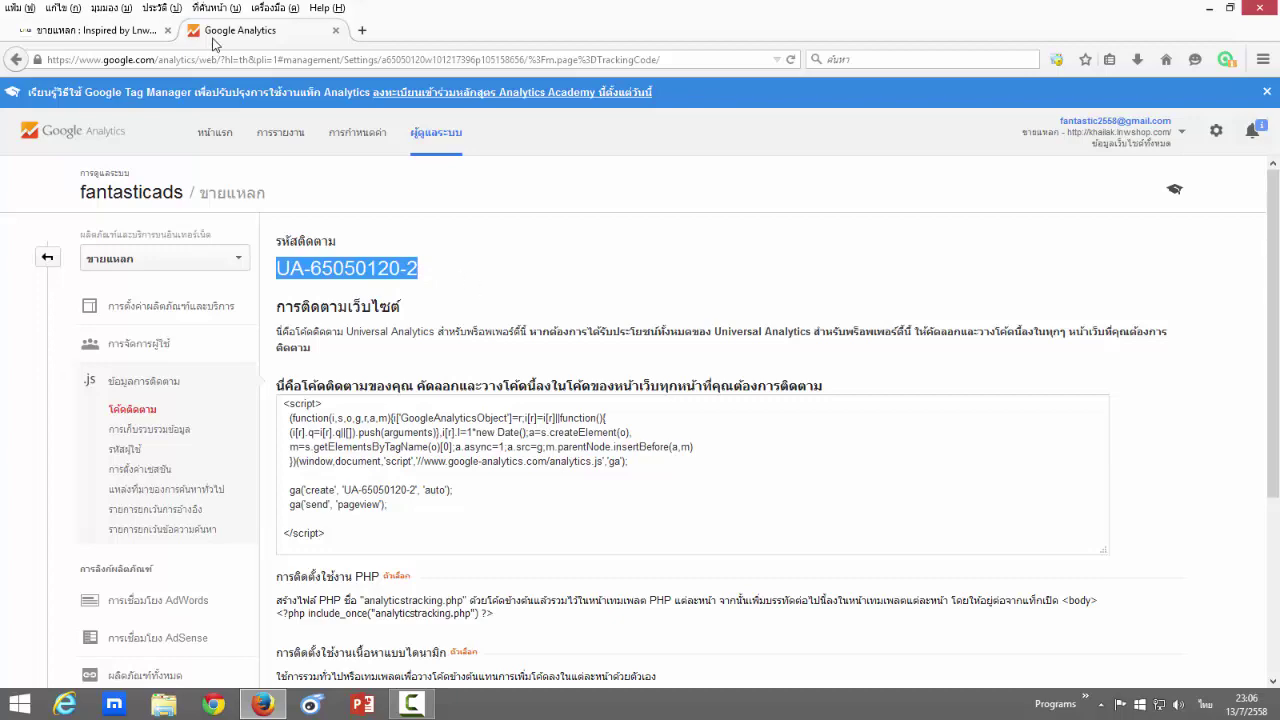
left_click(124, 32)
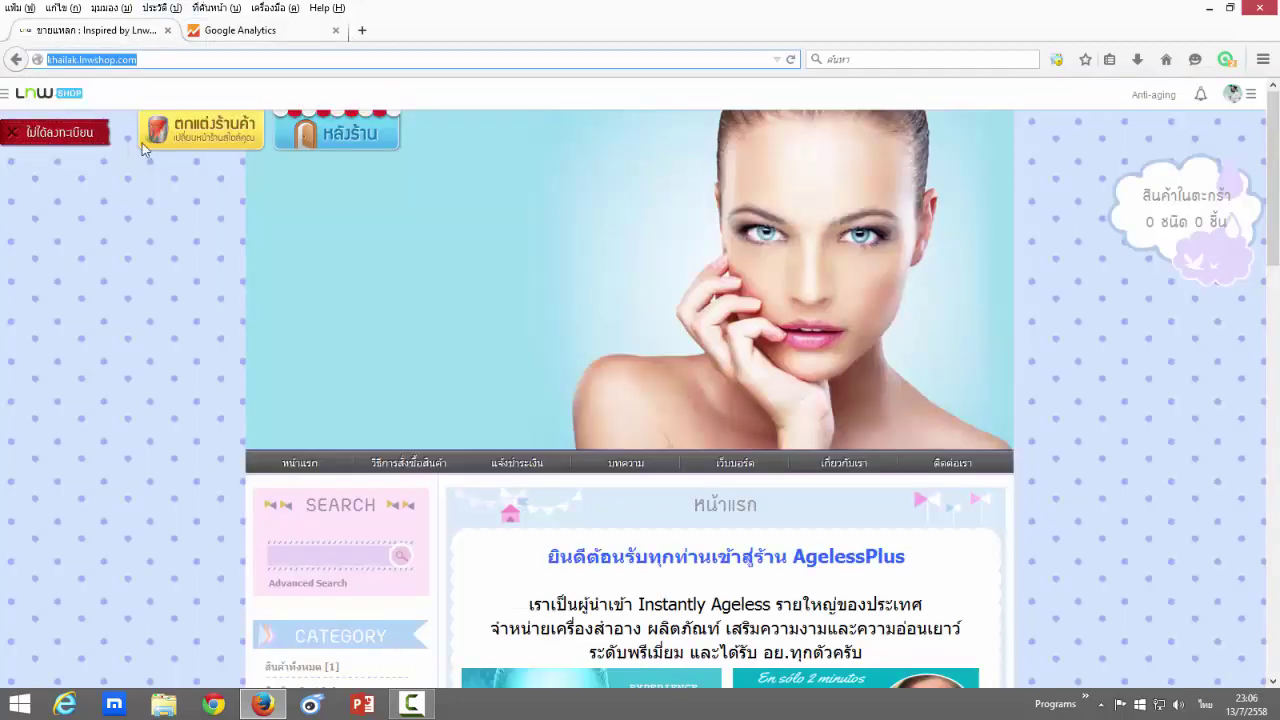
left_click(352, 134)
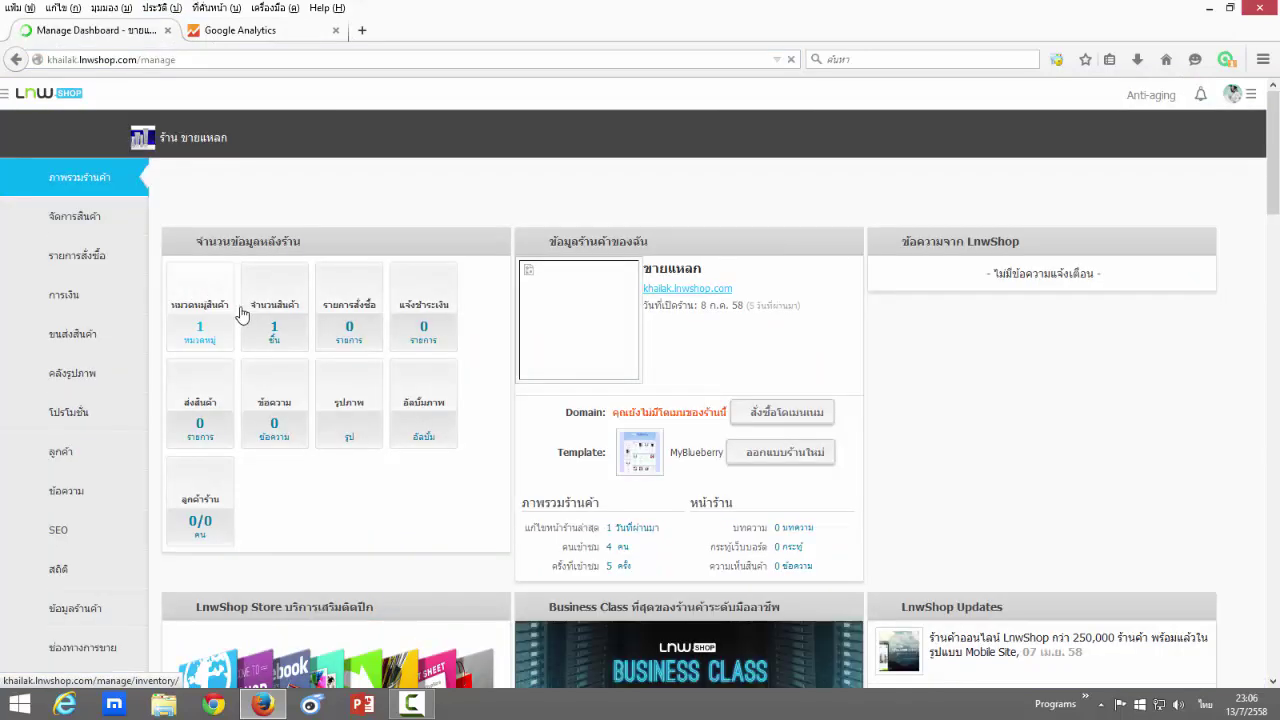
left_click(63, 533)
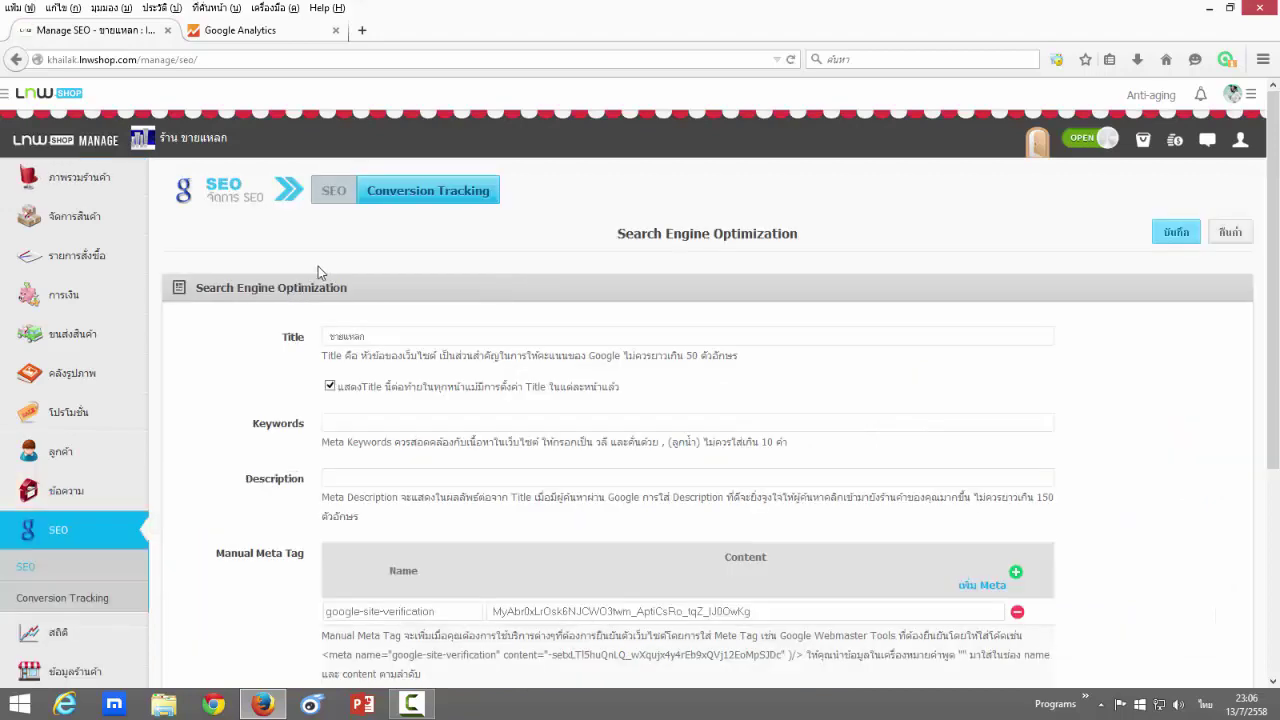
Step: Paste the copied tracking ID into the store's Google Analytics setting and save the SEO settings
scroll(671, 450, "down", 5)
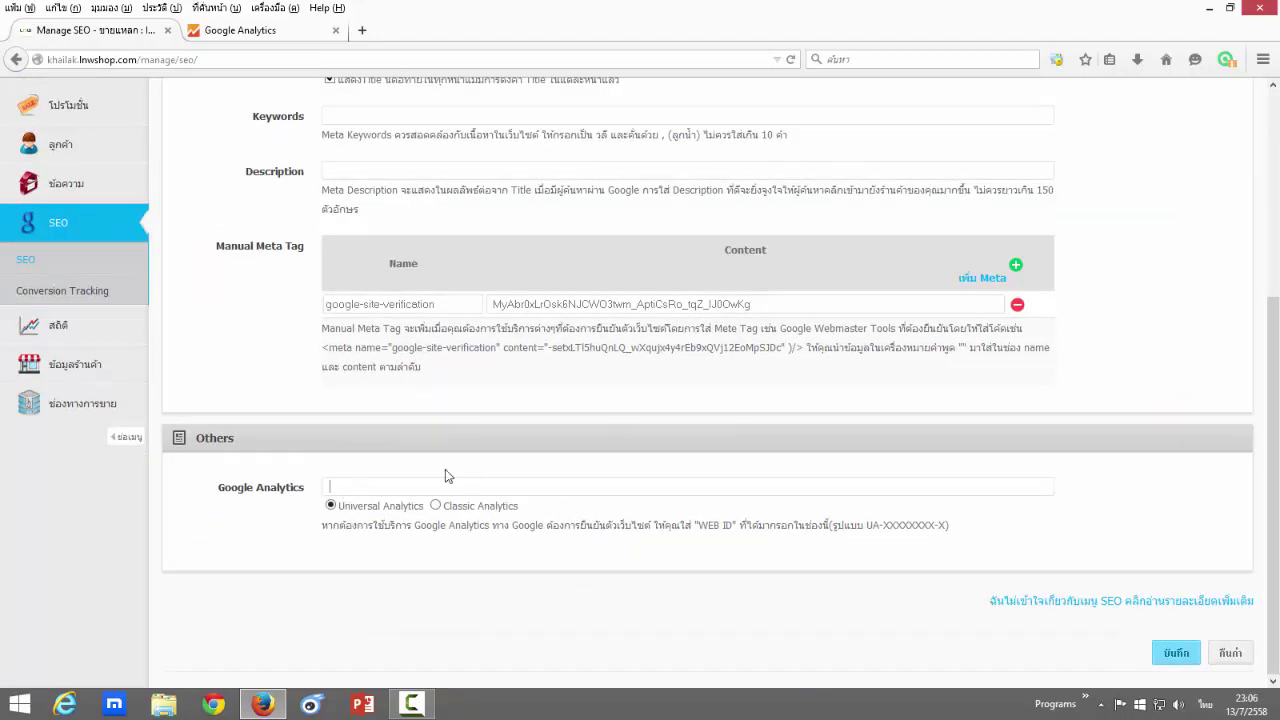
left_click_drag(209, 490, 357, 486)
left_click(357, 486)
key("ctrl+v")
left_click(1174, 653)
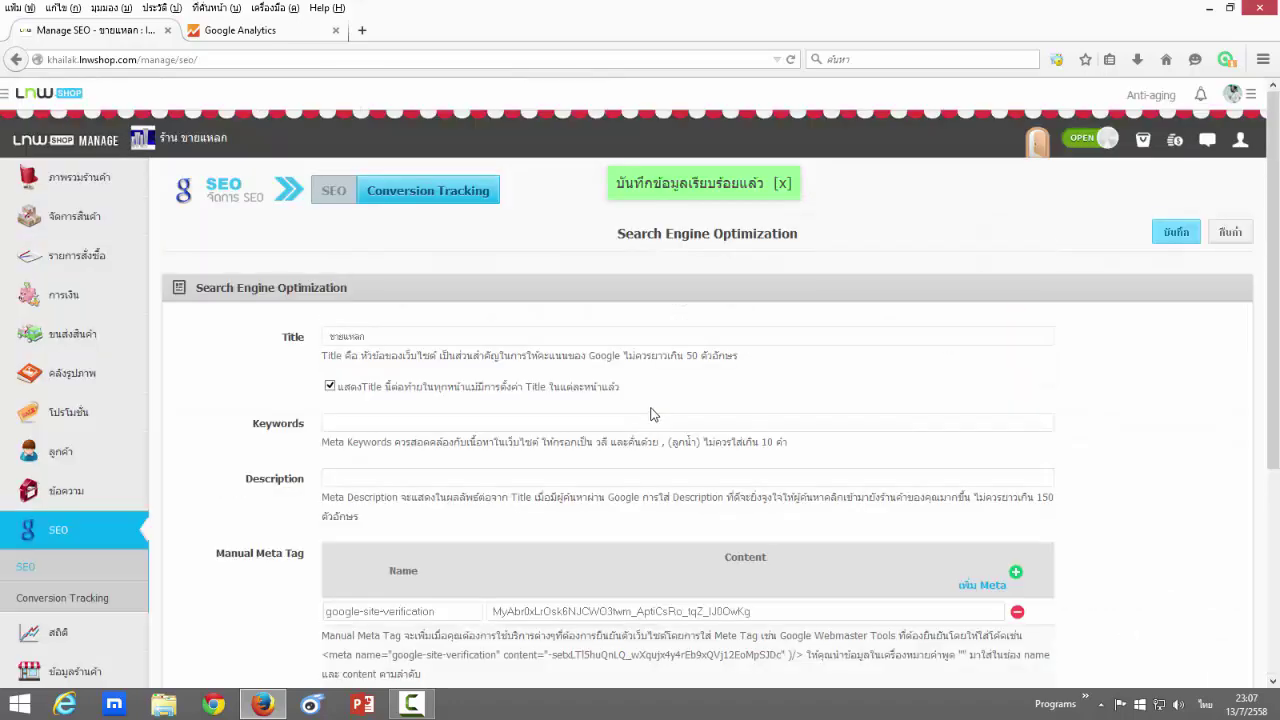
Step: Return to Google Analytics and examine the instruction heading above the website tracking script
left_click(285, 31)
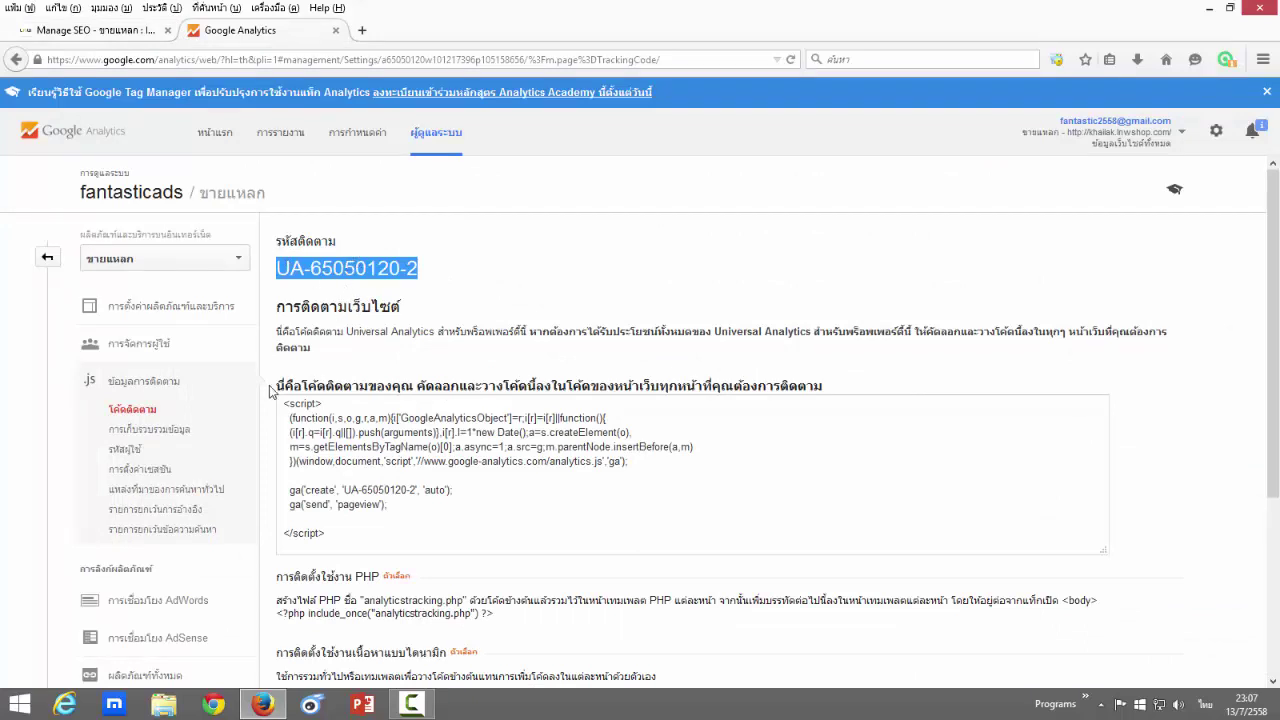
left_click_drag(276, 389, 690, 386)
left_click_drag(702, 386, 871, 389)
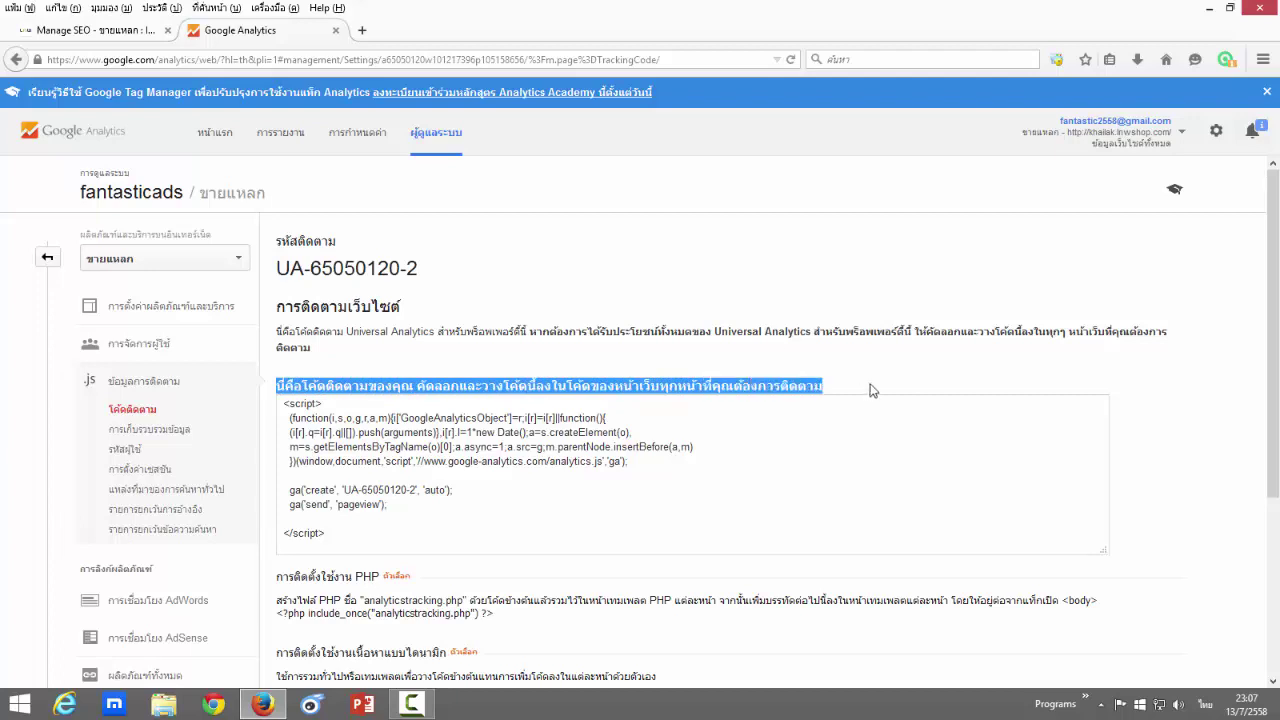
Step: Switch back to the LnwShop SEO settings and open Conversion Tracking at the <body> tag code for the order-success page
left_click(91, 37)
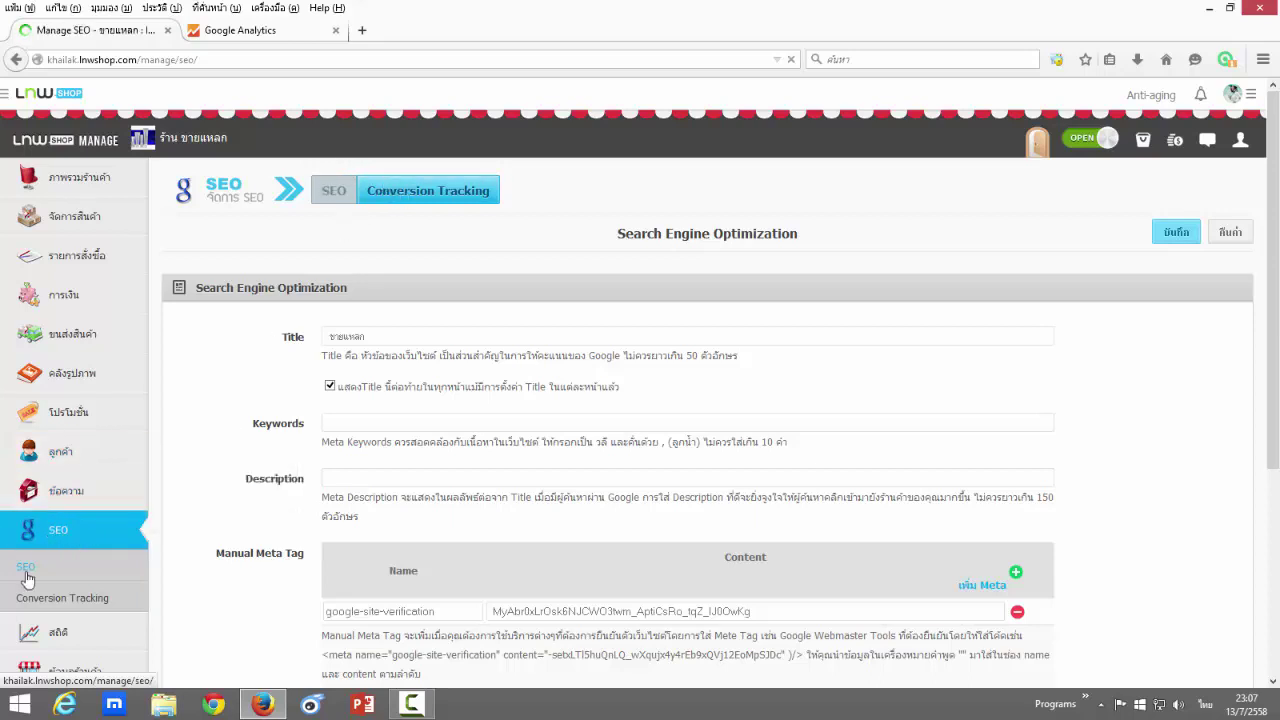
left_click(434, 197)
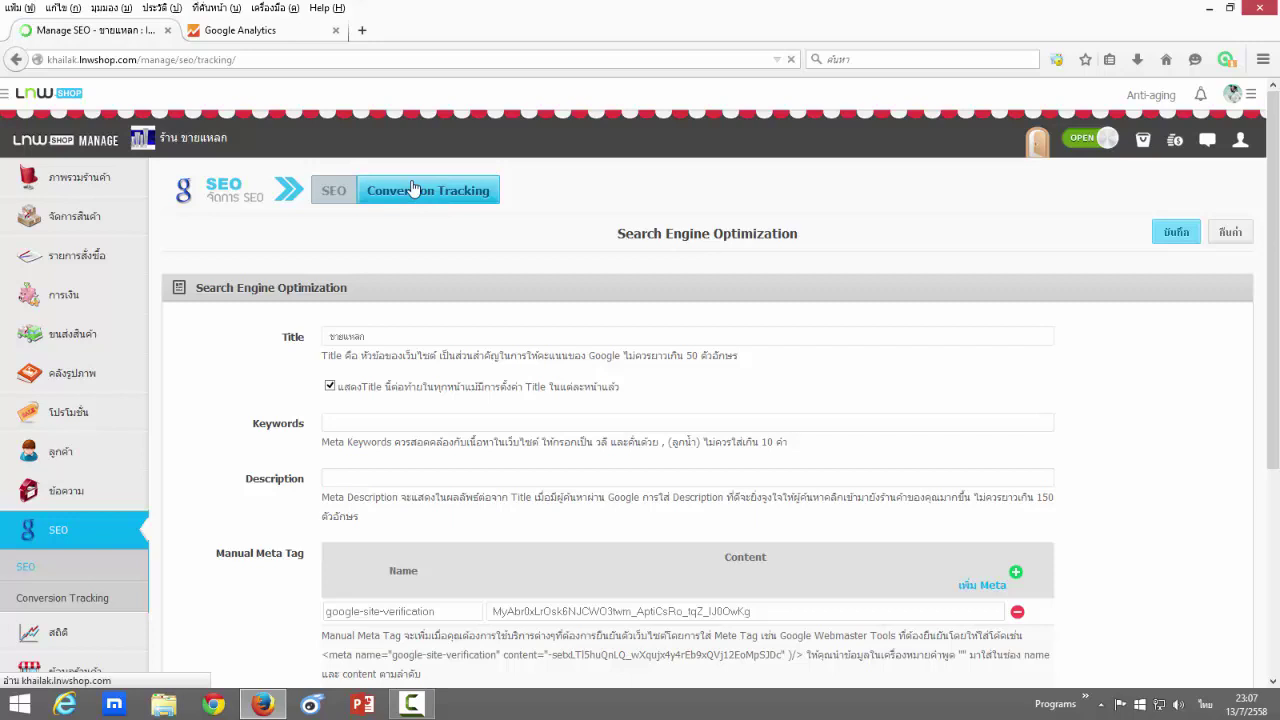
scroll(224, 268, "down", 2)
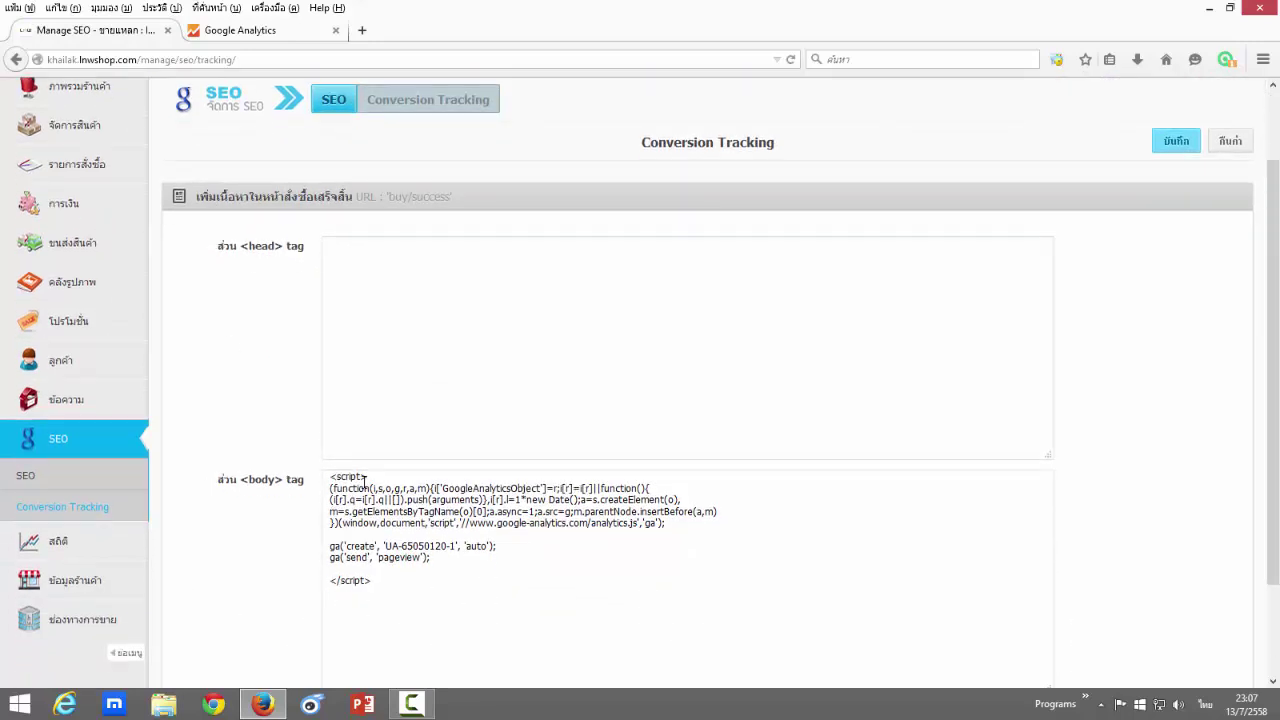
scroll(325, 388, "down", 2)
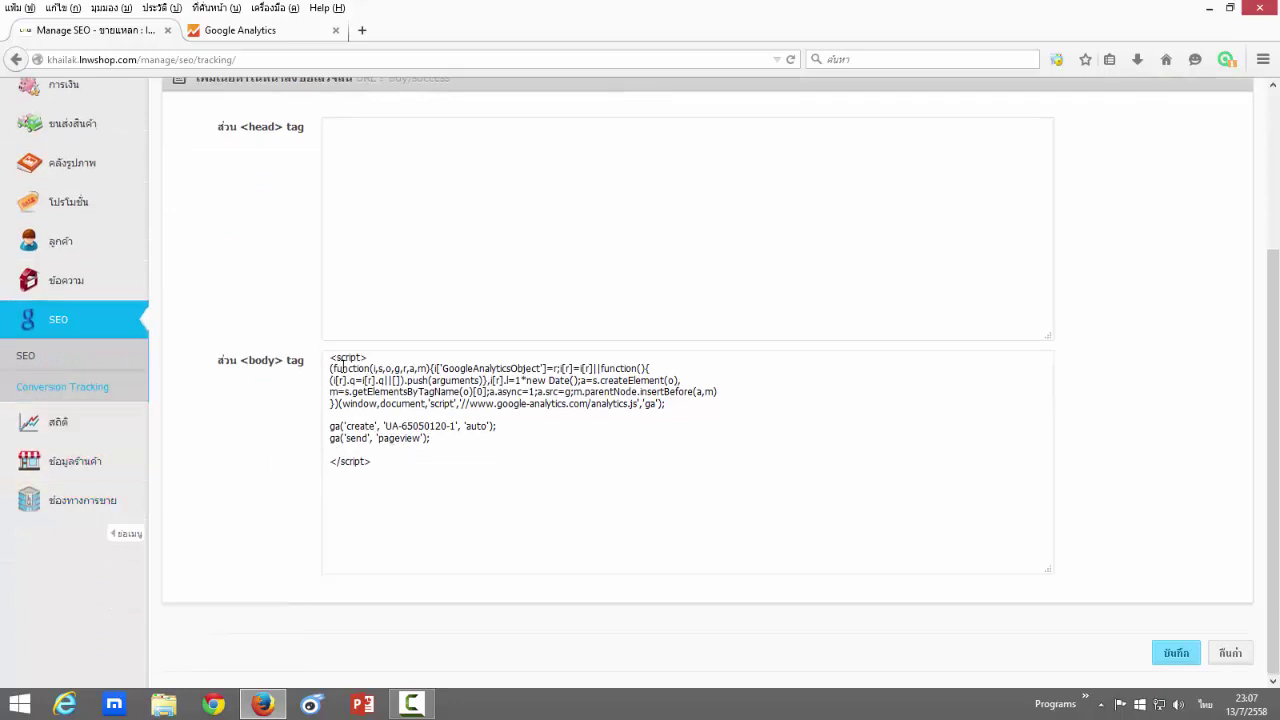
Step: Go back to the ขายแหลก property's website tracking script in Google Analytics
left_click(295, 32)
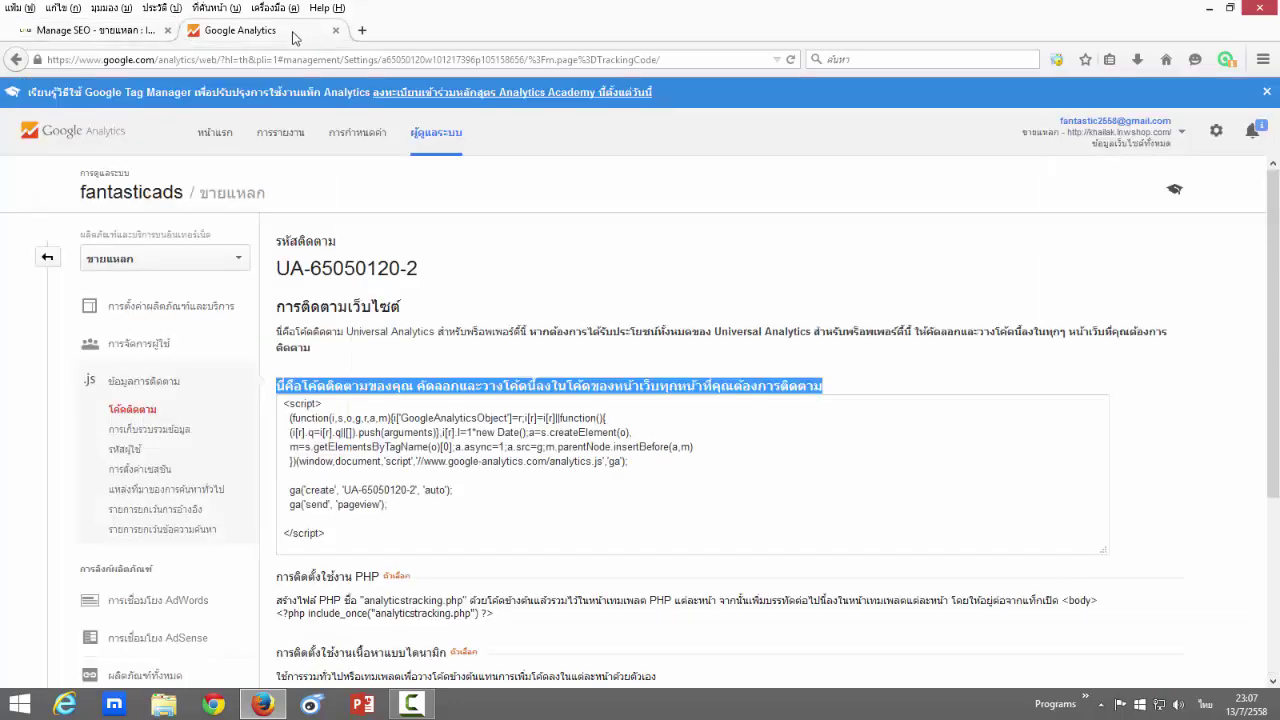
scroll(341, 381, "down", 1)
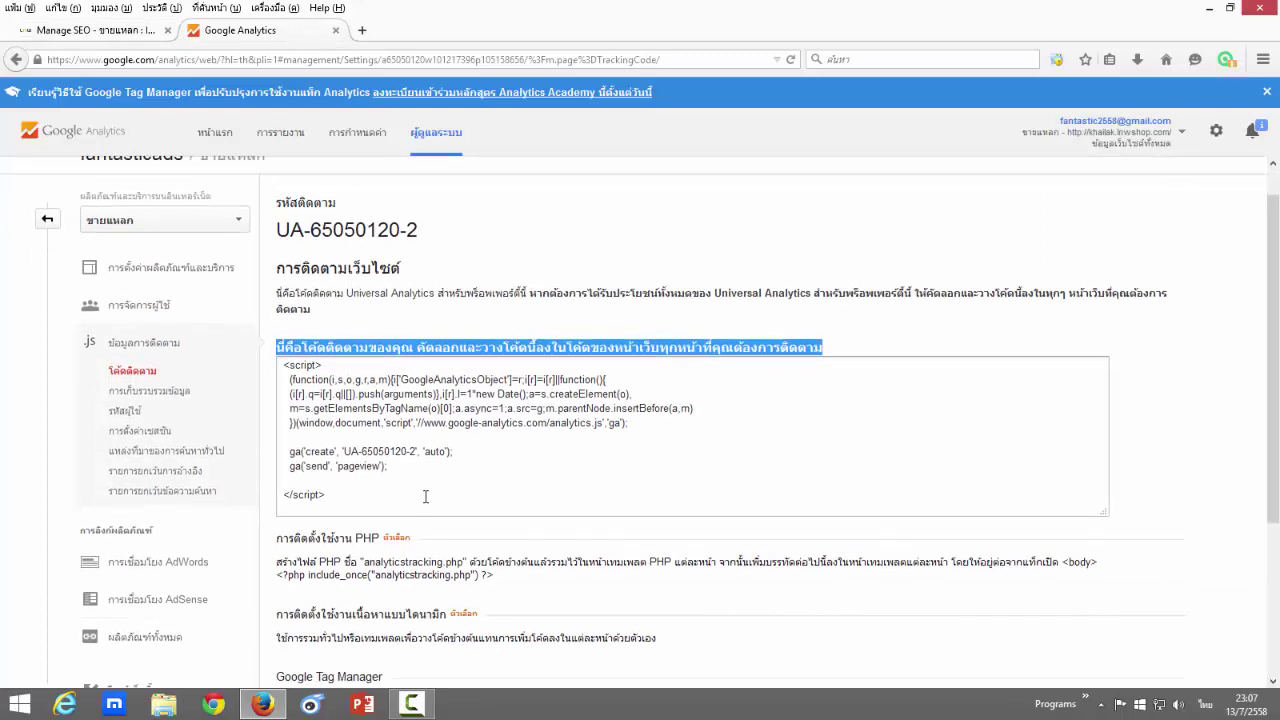